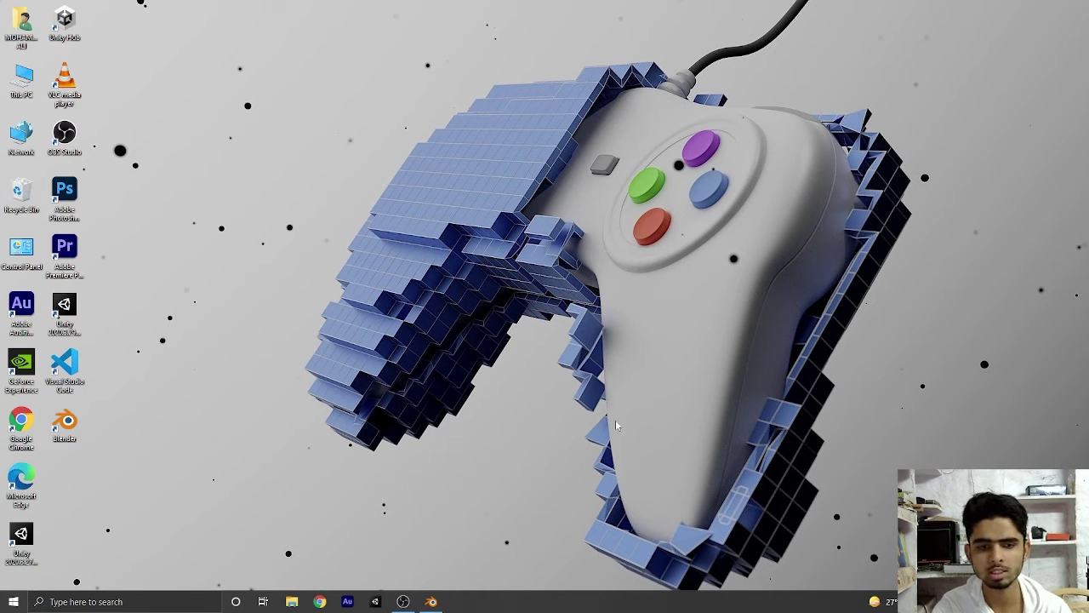
Switch to Blender and examine the finished checker material's node graph and the sphere in the Shading workspace
left_click(431, 601)
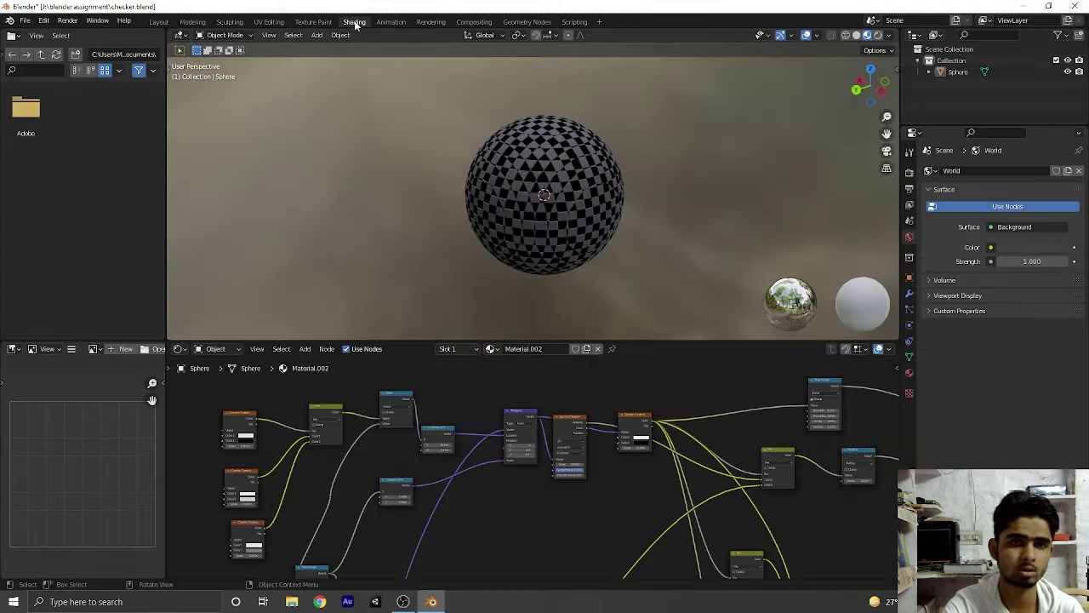
left_click(353, 22)
scroll(600, 400, "down", 9)
middle_click_drag(692, 460, 607, 476)
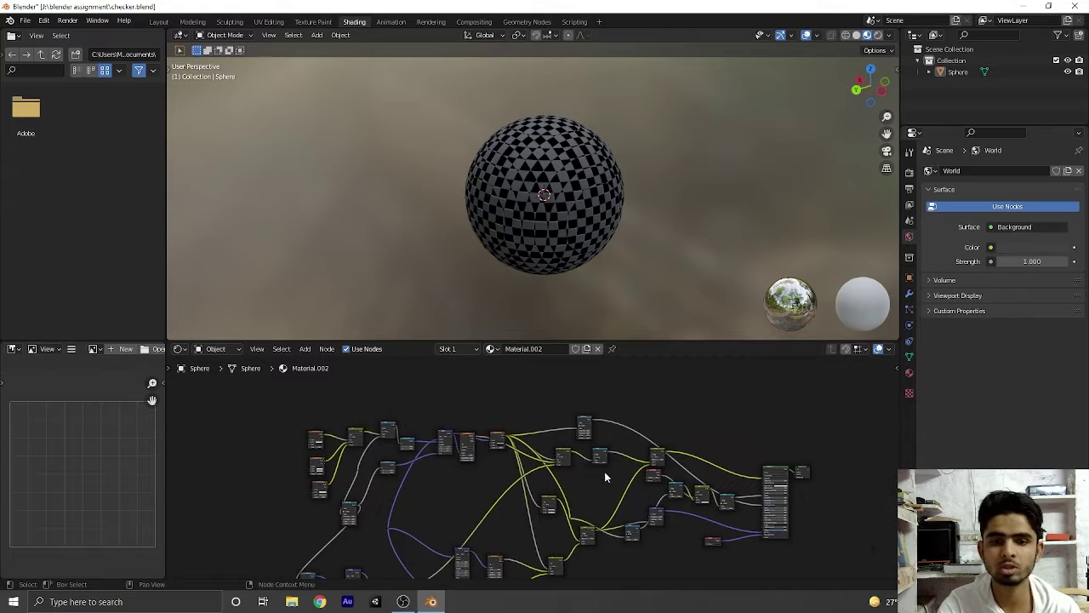
scroll(605, 485, "down", 4)
scroll(601, 493, "up", 3)
scroll(579, 232, "up", 3)
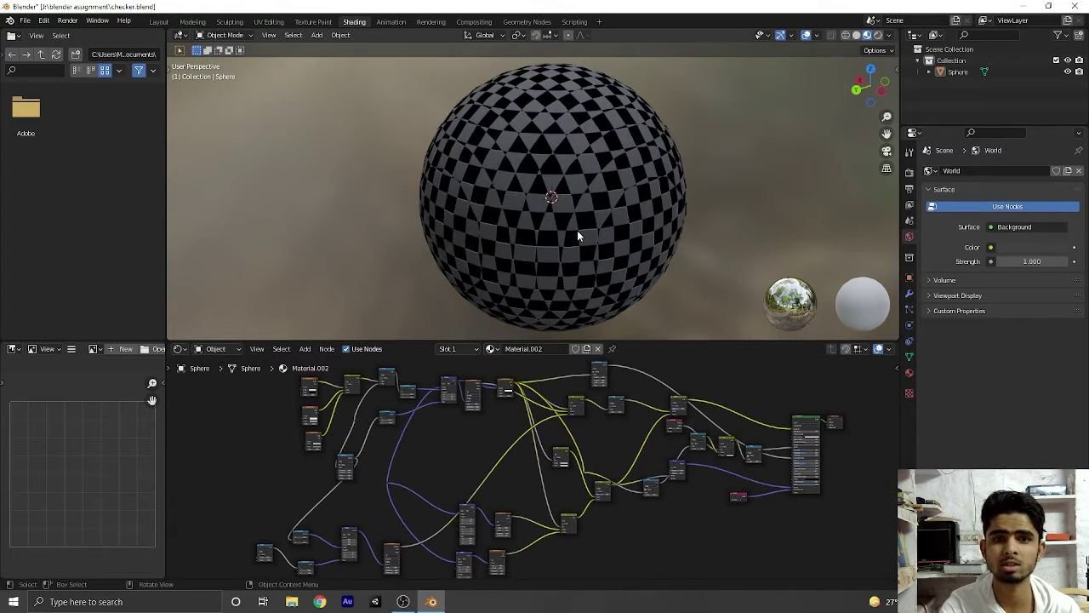
middle_click_drag(588, 198, 630, 218)
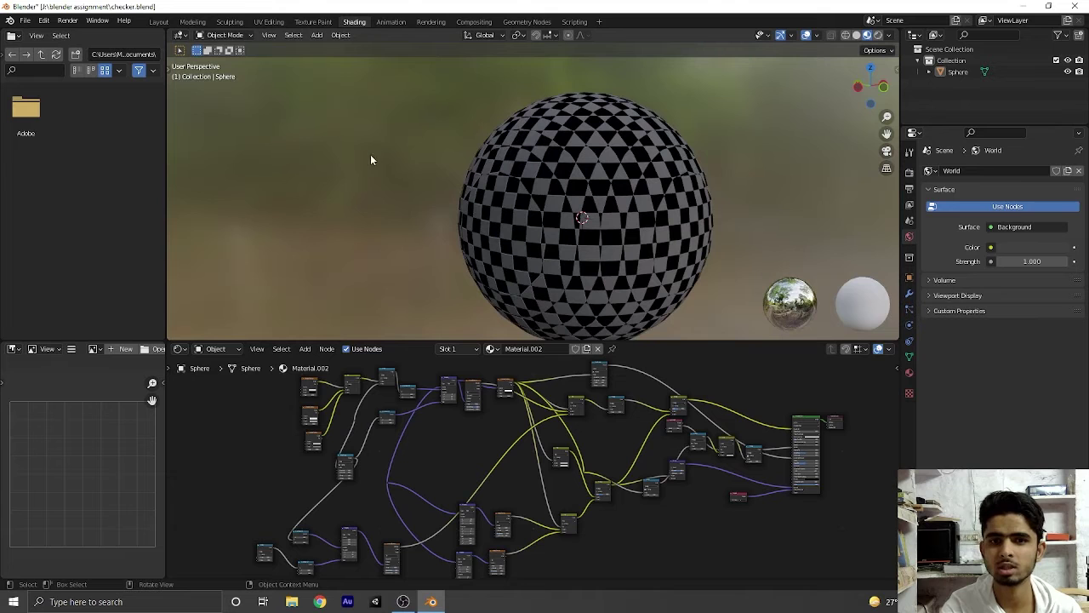
left_click(159, 21)
left_click(353, 21)
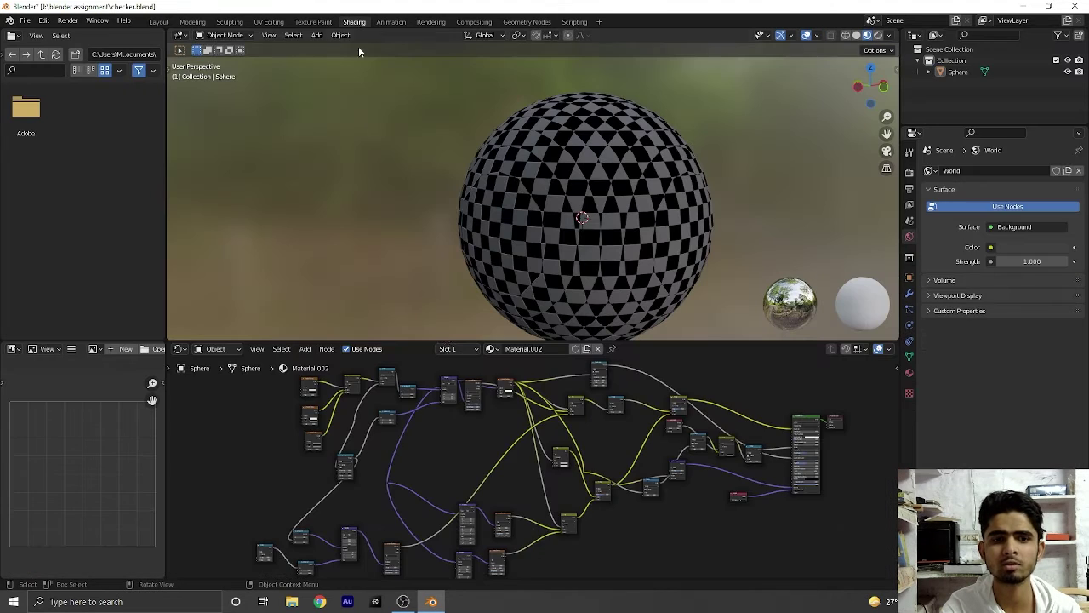
Set the Scale of the Voronoi Texture node beside the lower Mapping nodes to 22.4, Smoothness to 0.842 and Randomness to 0.417
scroll(478, 392, "up", 6)
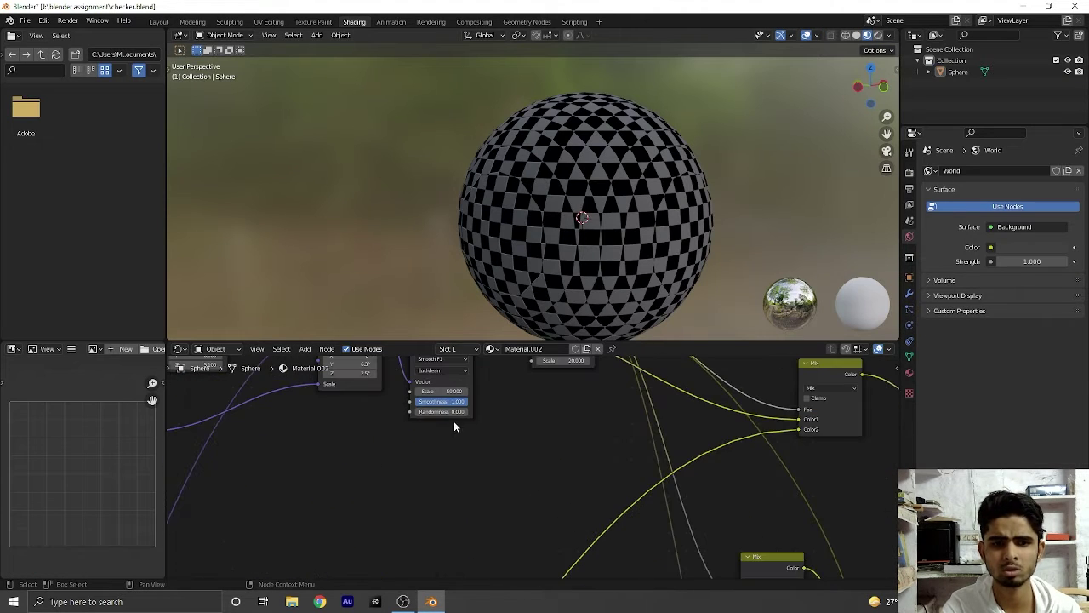
mouse_move(449, 410)
left_mouse_down()
mouse_move(490, 410)
mouse_move(447, 410)
left_mouse_up()
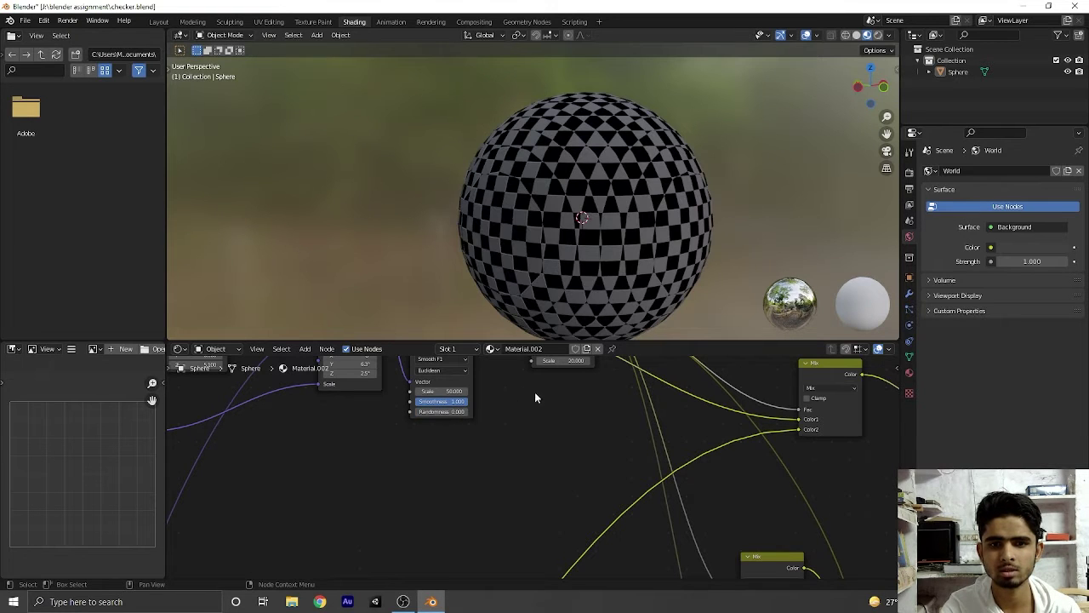
scroll(323, 384, "down", 2)
middle_click_drag(333, 393, 471, 506)
scroll(459, 500, "up", 2)
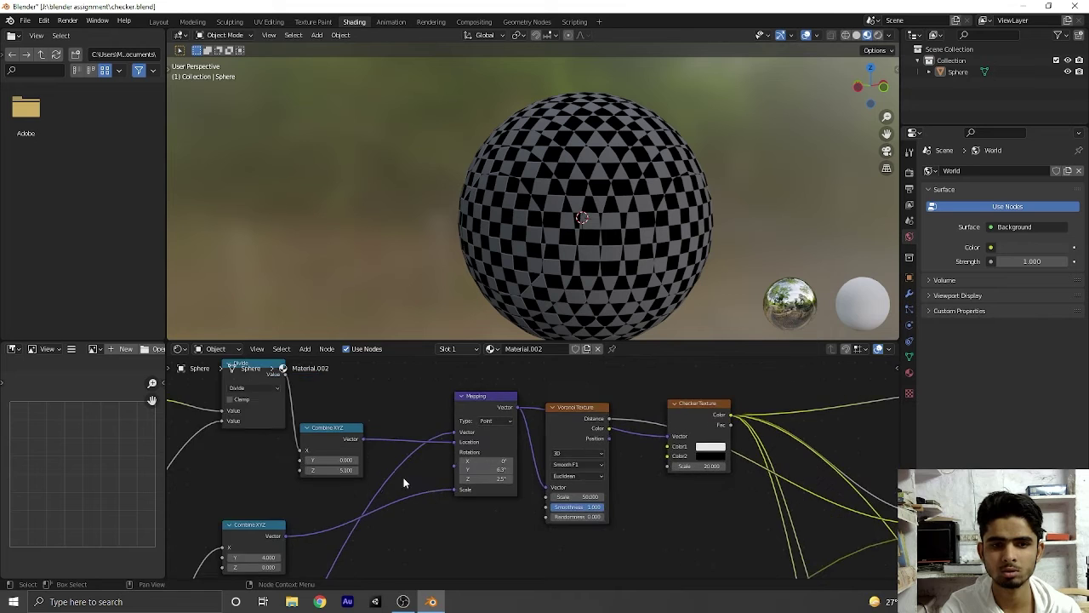
scroll(407, 482, "down", 4)
middle_click_drag(407, 482, 442, 480)
scroll(441, 483, "down", 5)
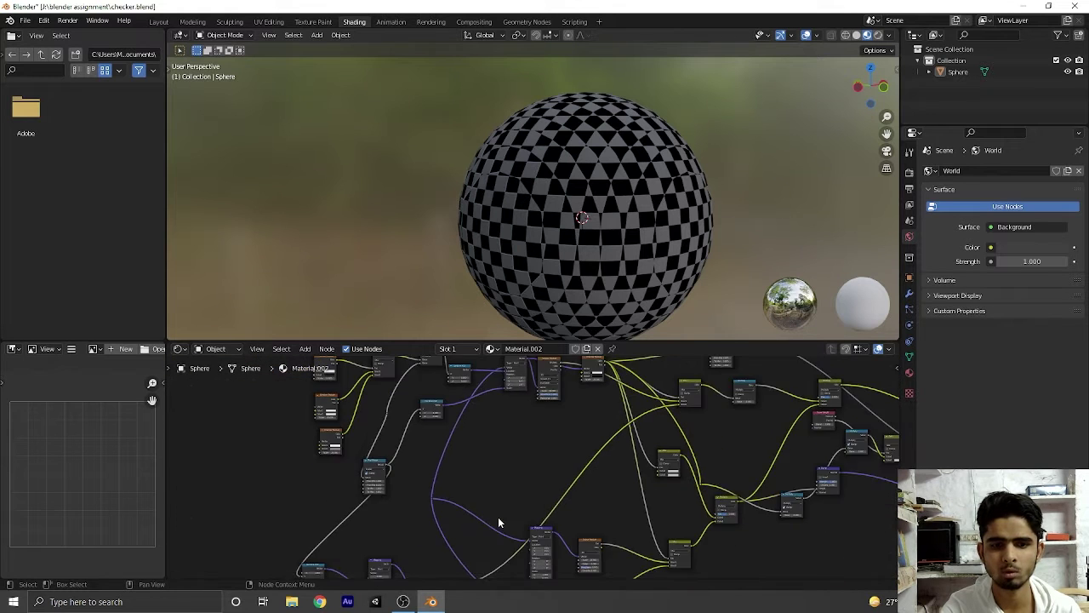
scroll(519, 551, "up", 8)
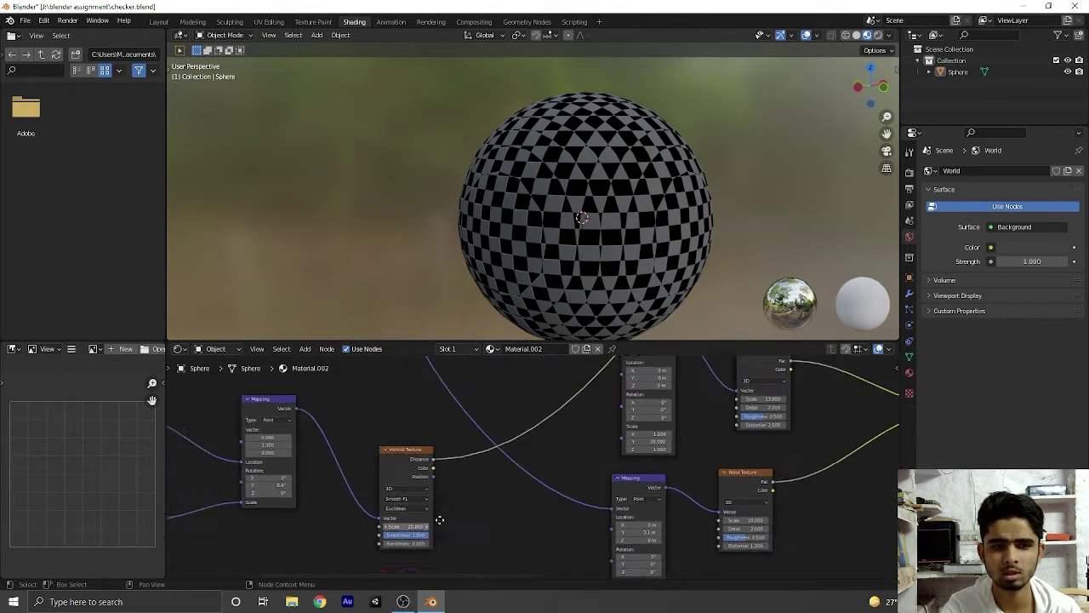
left_click_drag(437, 542, 467, 516)
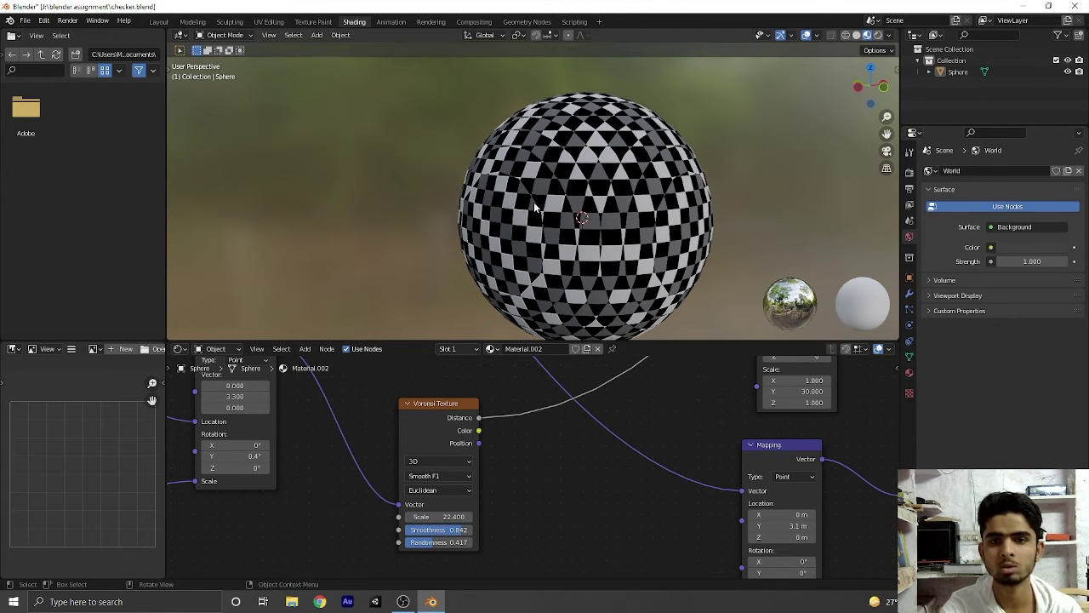
Examine the sphere's varied checker pattern from different angles and distances in the Shading workspace
scroll(518, 206, "up", 2)
scroll(518, 206, "down", 3)
left_click_drag(868, 89, 836, 93)
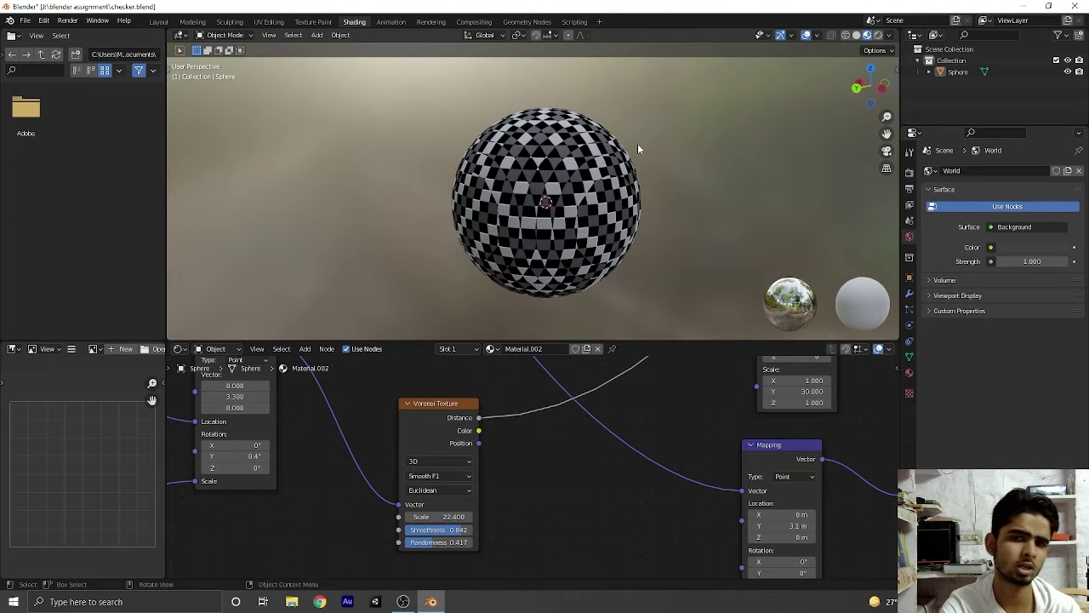
scroll(637, 149, "down", 3)
left_click_drag(868, 88, 853, 93)
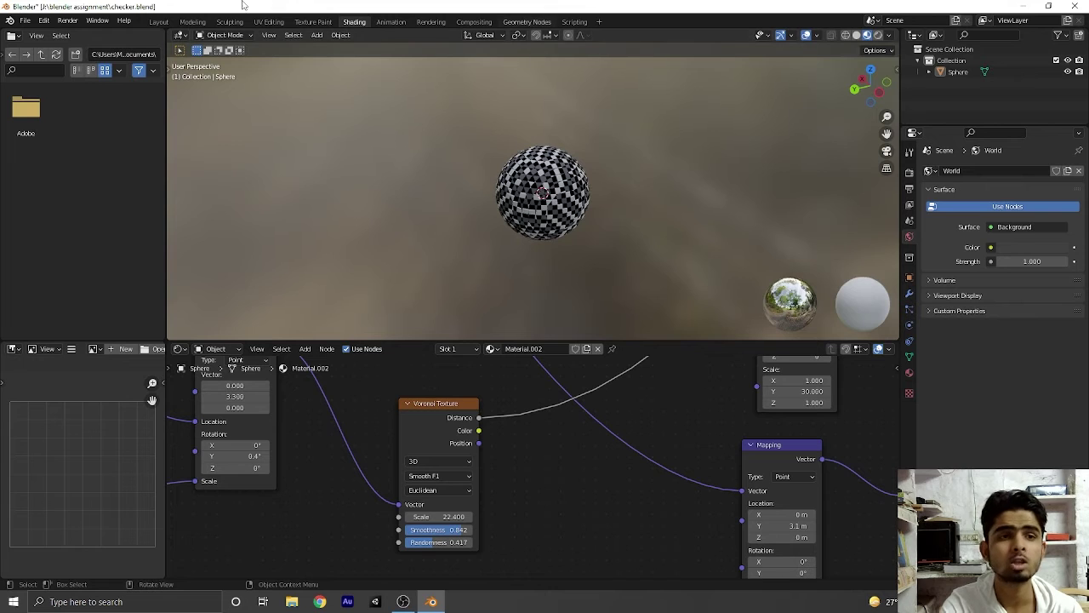
Switch to the Layout workspace and inspect the checkered sphere up close and from all sides
left_click(159, 22)
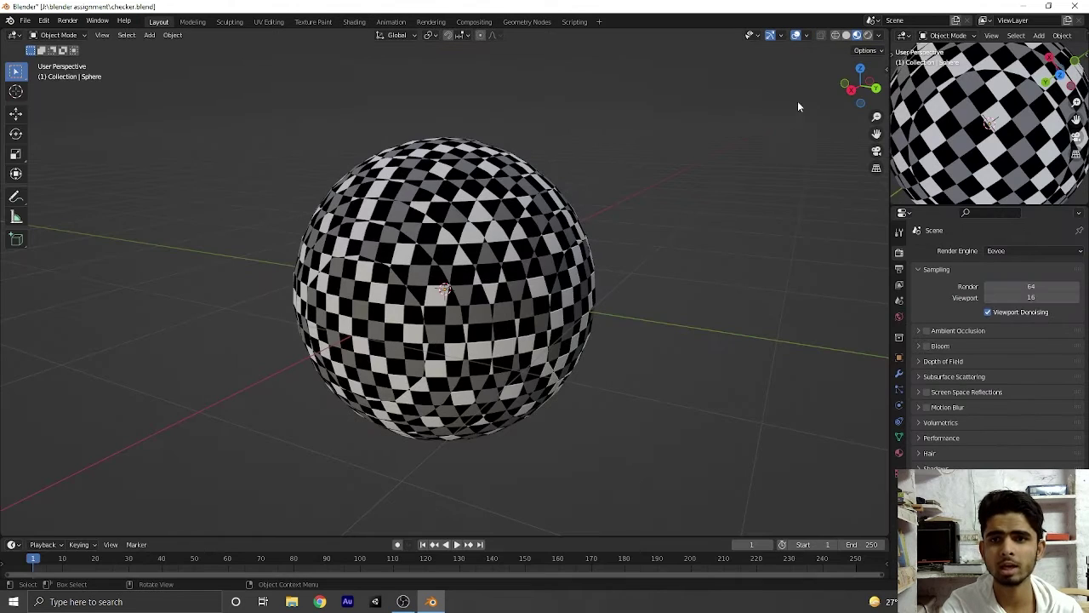
left_click_drag(869, 85, 978, 106)
scroll(478, 195, "up", 3)
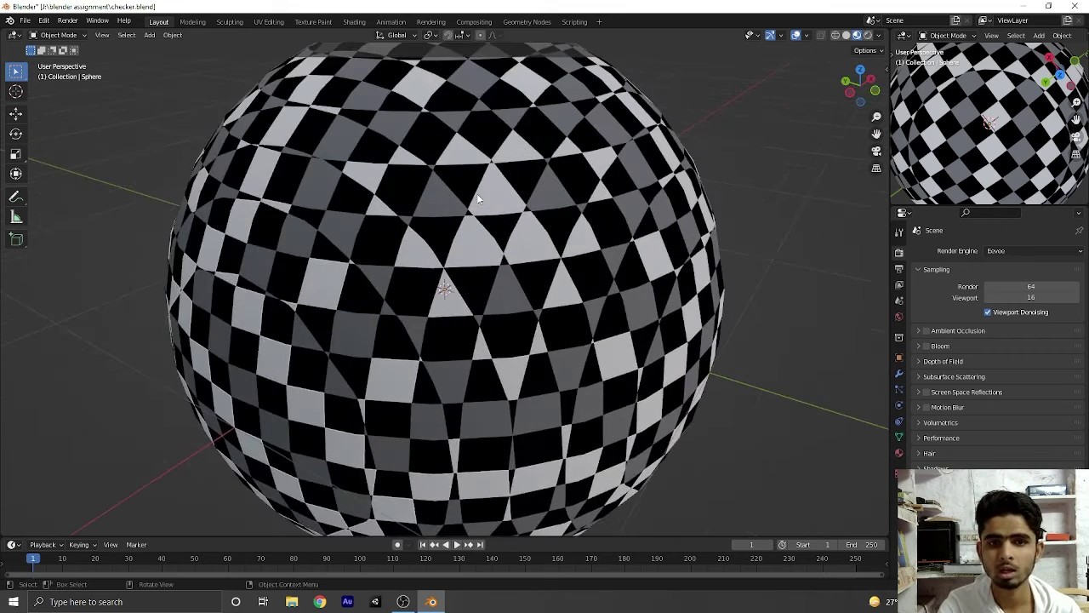
scroll(477, 193, "down", 4)
left_click_drag(849, 101, 854, 89)
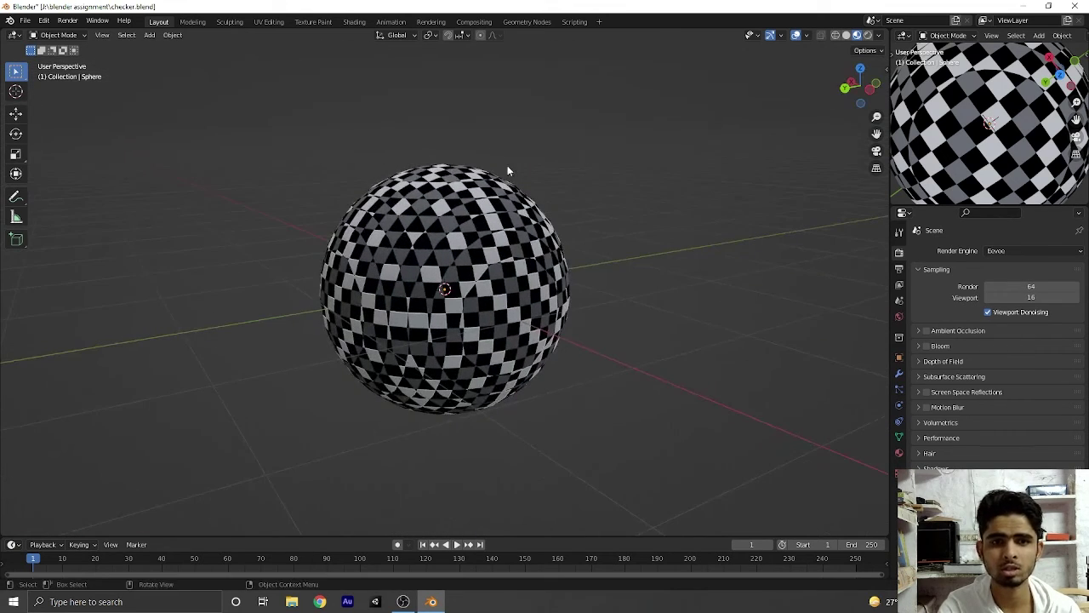
scroll(507, 170, "up", 2)
scroll(581, 171, "down", 4)
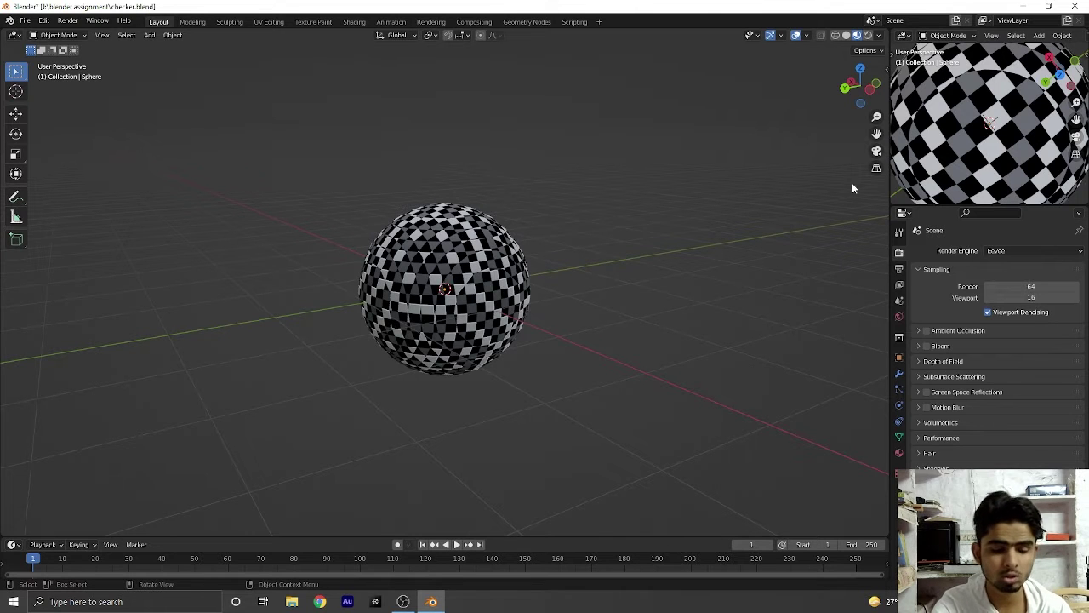
left_click_drag(858, 87, 945, 76)
scroll(750, 139, "up", 2)
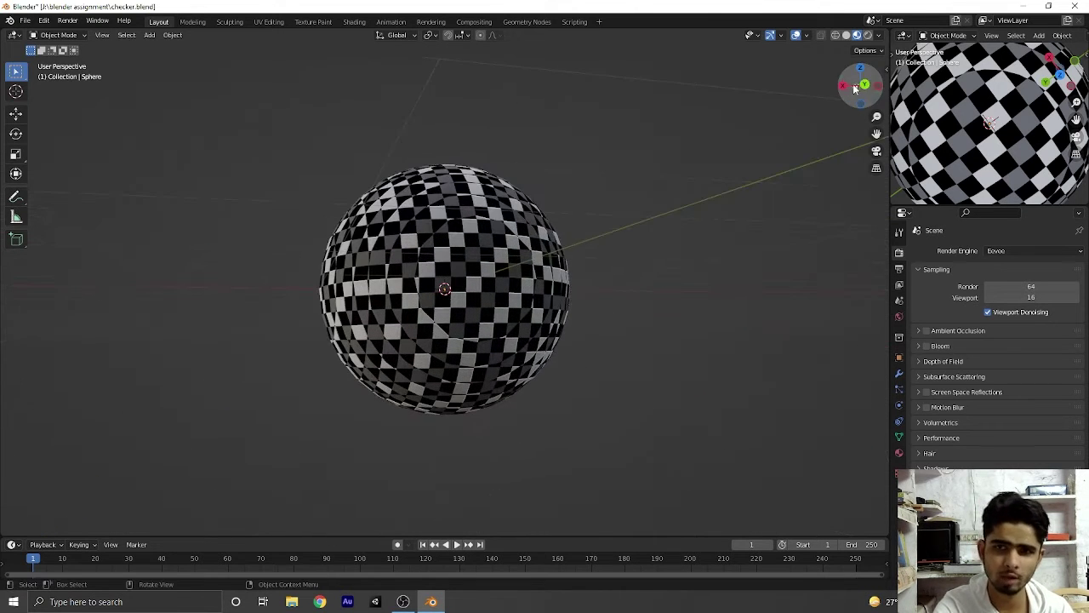
left_click_drag(855, 88, 788, 126)
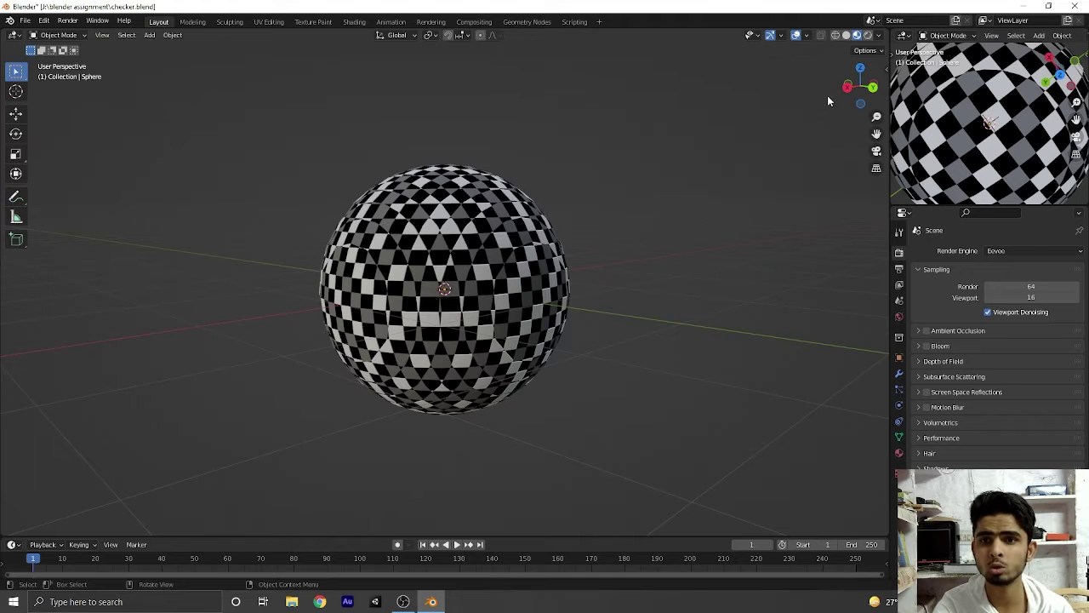
left_click_drag(858, 86, 781, 99)
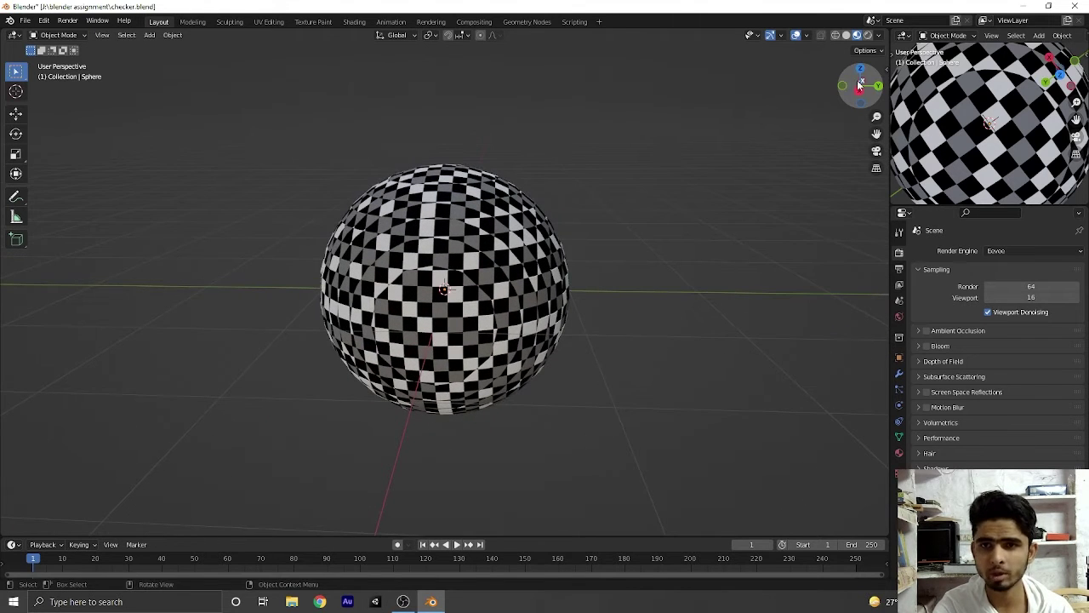
left_click_drag(859, 85, 749, 131)
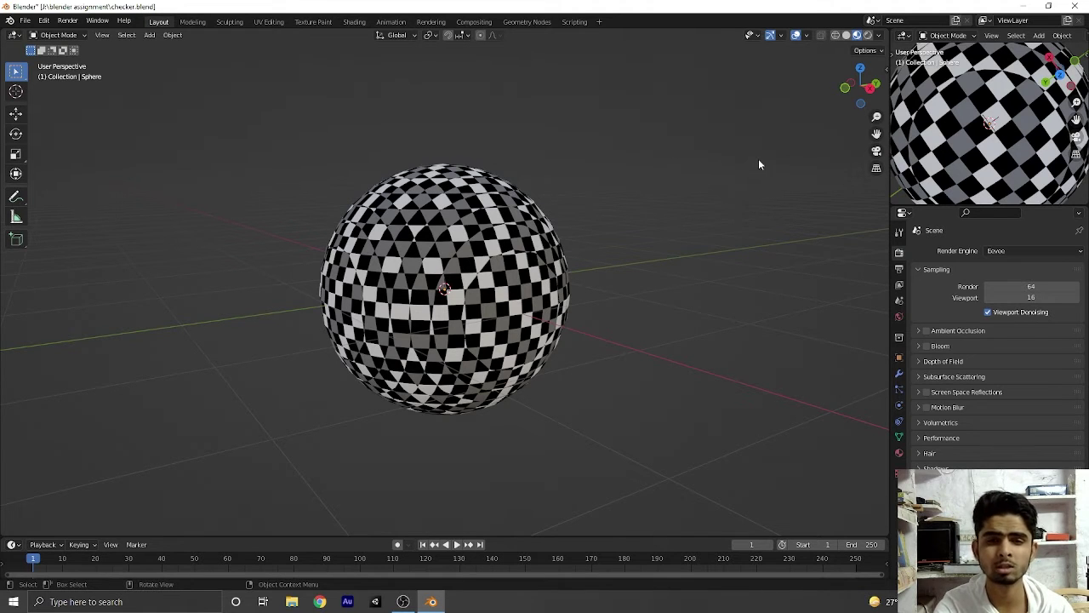
left_click_drag(847, 82, 792, 98)
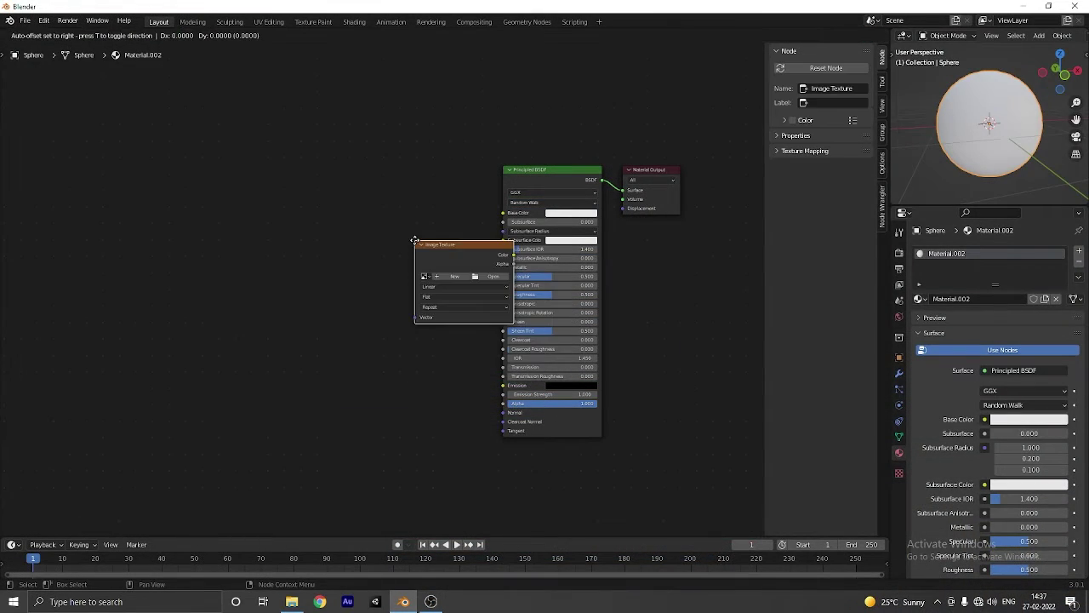
Add a MixRGB node and connect its Color output to the Principled BSDF's Base Color
key("shift+a")
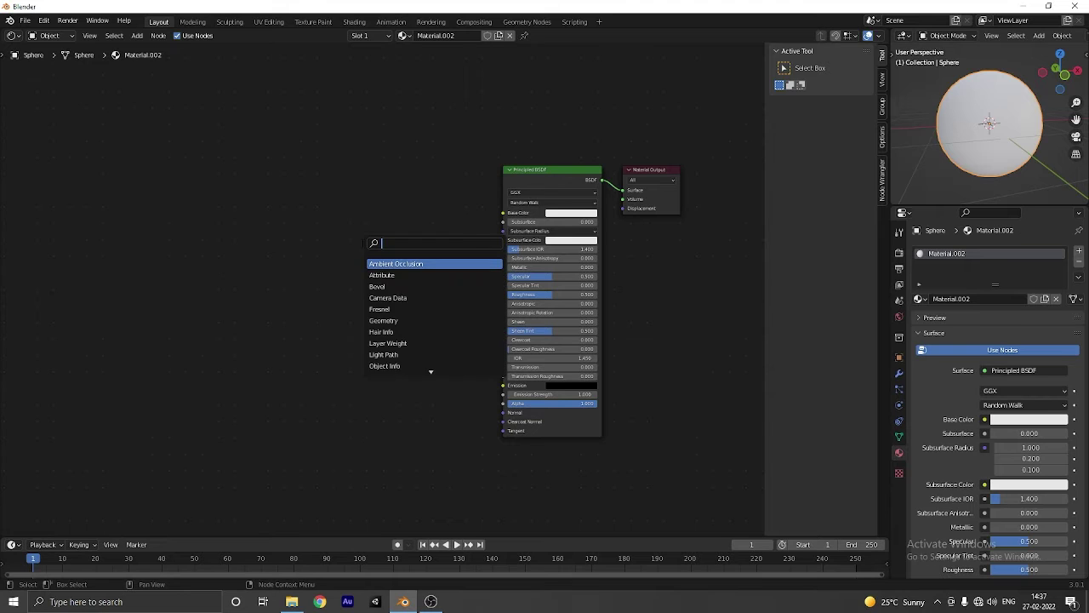
type("mix")
key("Return")
left_click(371, 247)
scroll(384, 281, "up", 2)
left_click_drag(403, 217, 298, 169)
scroll(298, 168, "down", 1)
middle_click_drag(298, 168, 308, 225)
mouse_move(285, 223)
left_mouse_down()
mouse_move(209, 192)
mouse_move(540, 216)
left_mouse_up()
Set the Mix node's blending mode to Multiply and move the node slightly upward
left_click(229, 218)
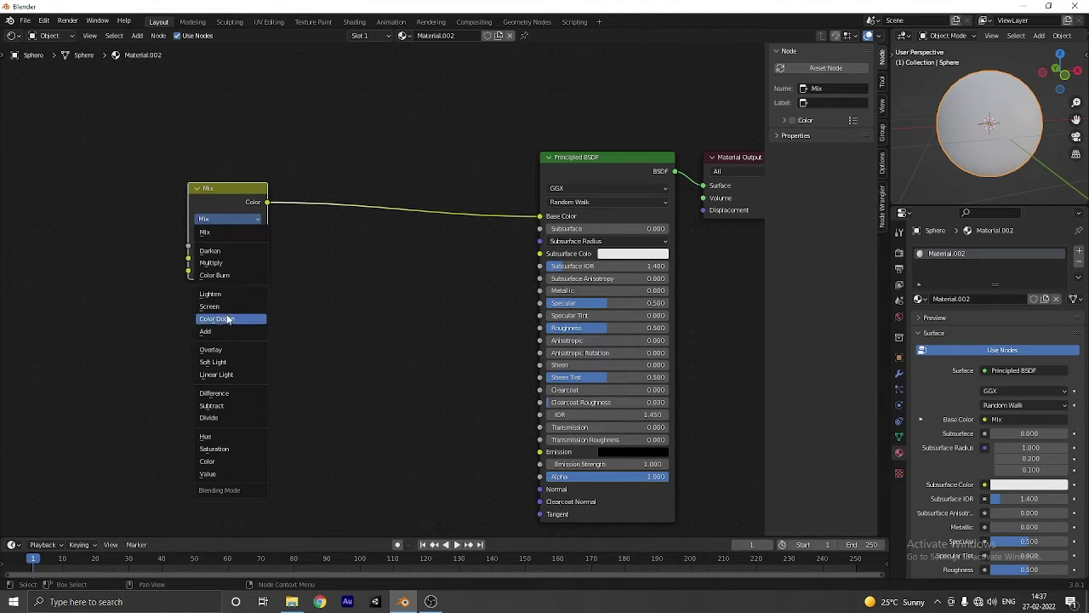
left_click(223, 263)
left_click_drag(226, 192, 225, 170)
left_click(267, 317)
Add a Math node set to Multiply and connect its Value output to the Principled BSDF's Specular
key("shift+a")
left_click(285, 298)
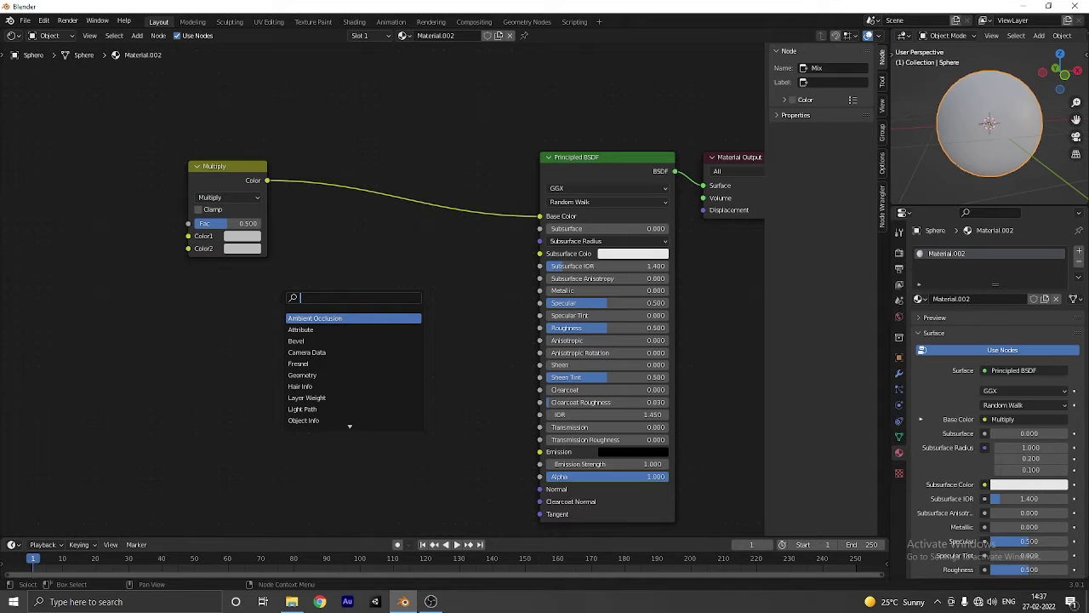
type("math")
key("Return")
left_click(286, 298)
scroll(379, 289, "up", 3)
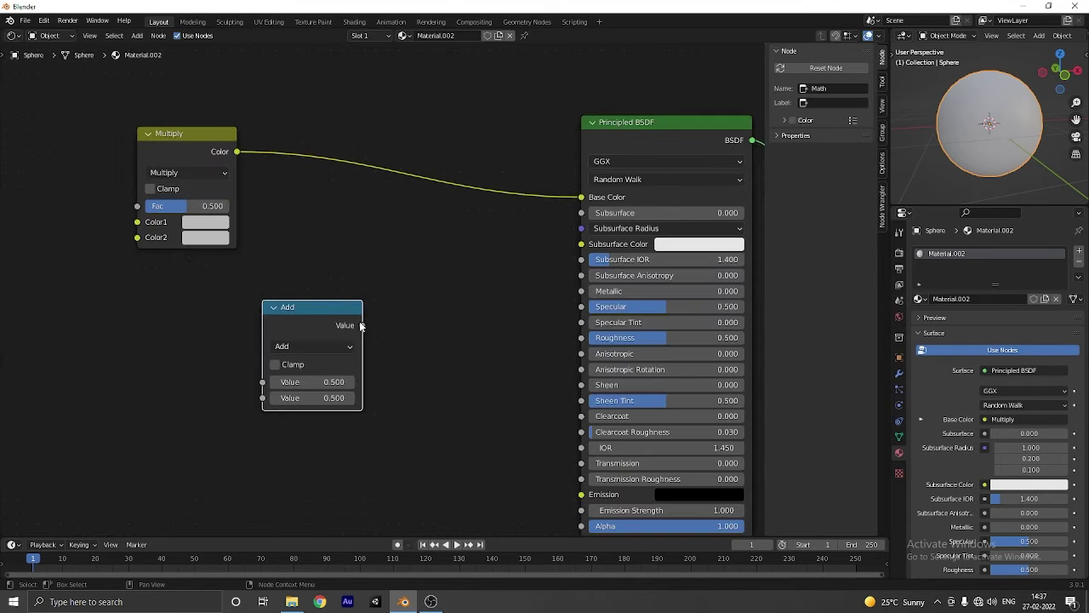
left_click_drag(362, 325, 581, 306)
left_click(353, 345)
left_click(319, 416)
Duplicate the MixRGB node, set the copy's blending mode to Add and connect its Color to the Math node's first Value input
scroll(332, 414, "down", 2)
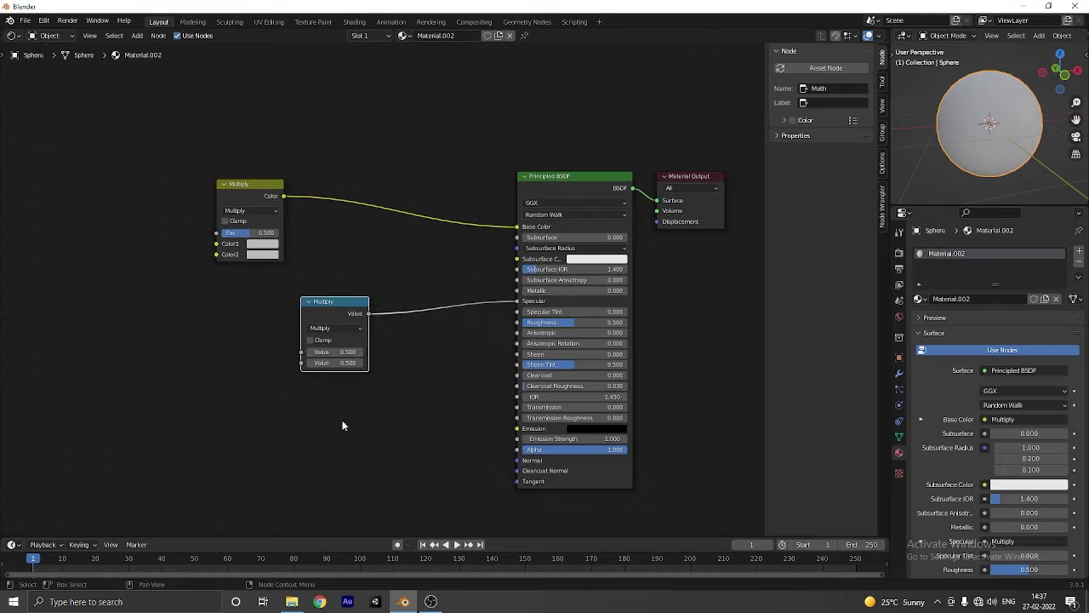
key("shift+d")
left_click(238, 325)
left_click(236, 340)
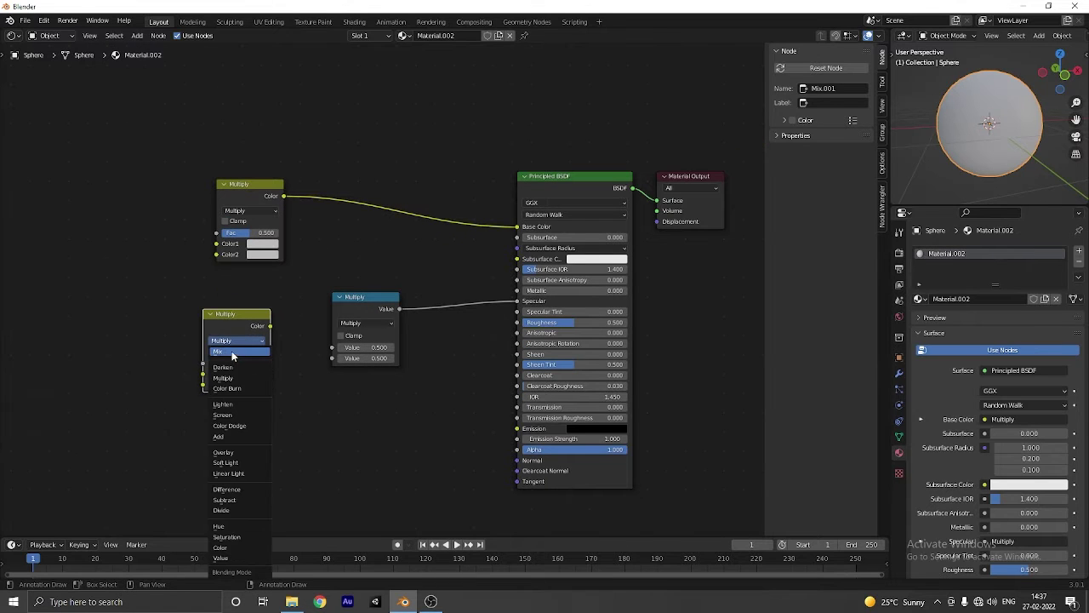
left_click(232, 348)
left_click(277, 342)
left_click_drag(254, 327, 323, 357)
left_click(266, 441)
Move the Add and Multiply mix nodes upward to make room between them
scroll(283, 337, "up", 2)
left_click_drag(237, 318, 237, 292)
scroll(293, 200, "down", 1)
left_click_drag(250, 176, 224, 133)
Add a Layer Weight node and connect its Facing output to the Add mix node's Fac input
key("shift+a")
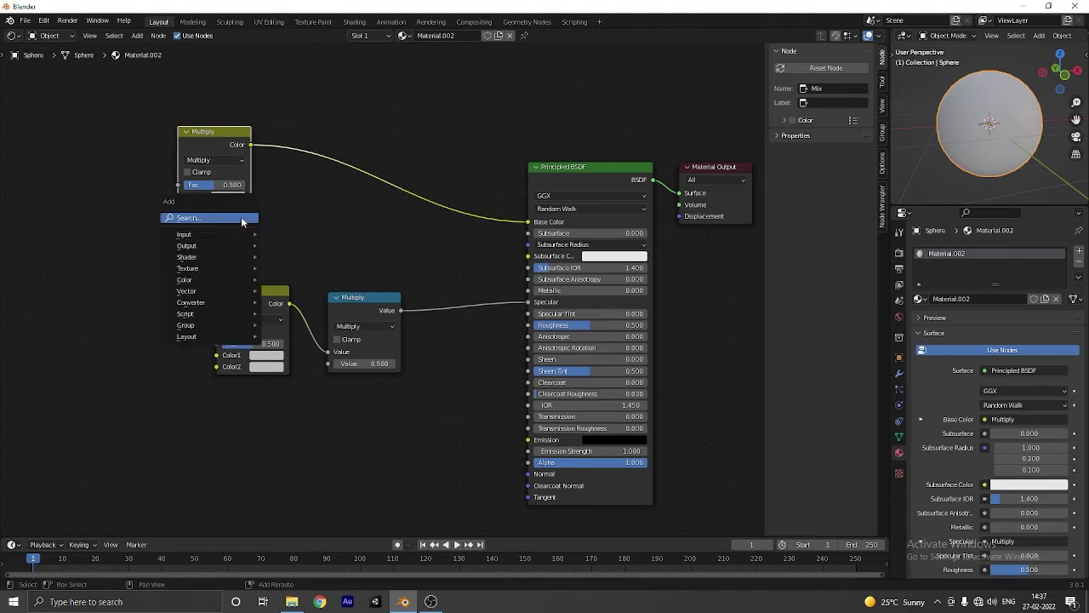
left_click(241, 219)
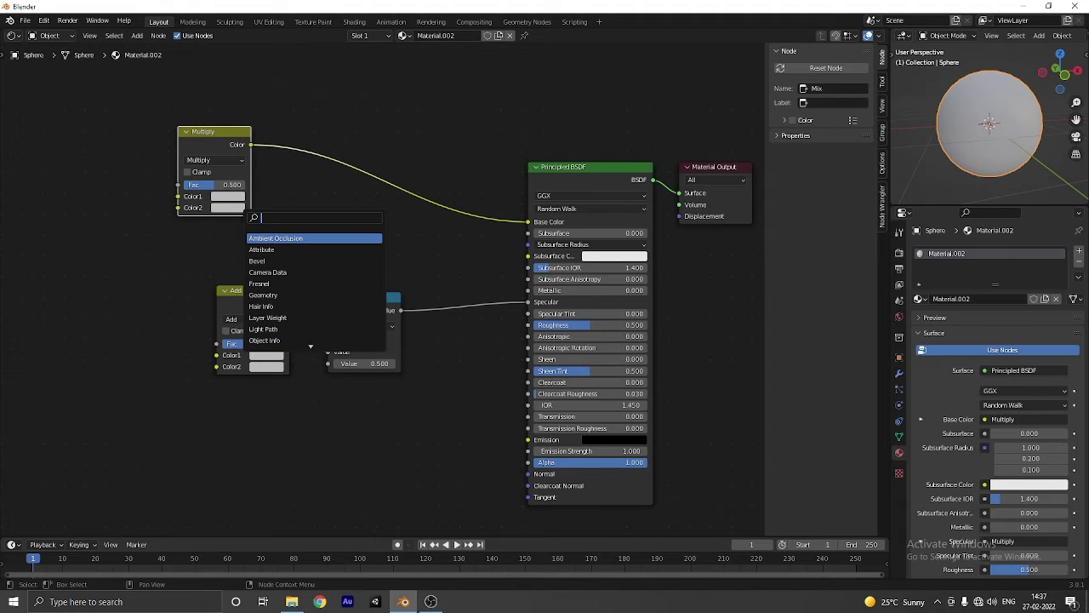
key("shift+a")
left_click(127, 326)
type("layer")
key("Return")
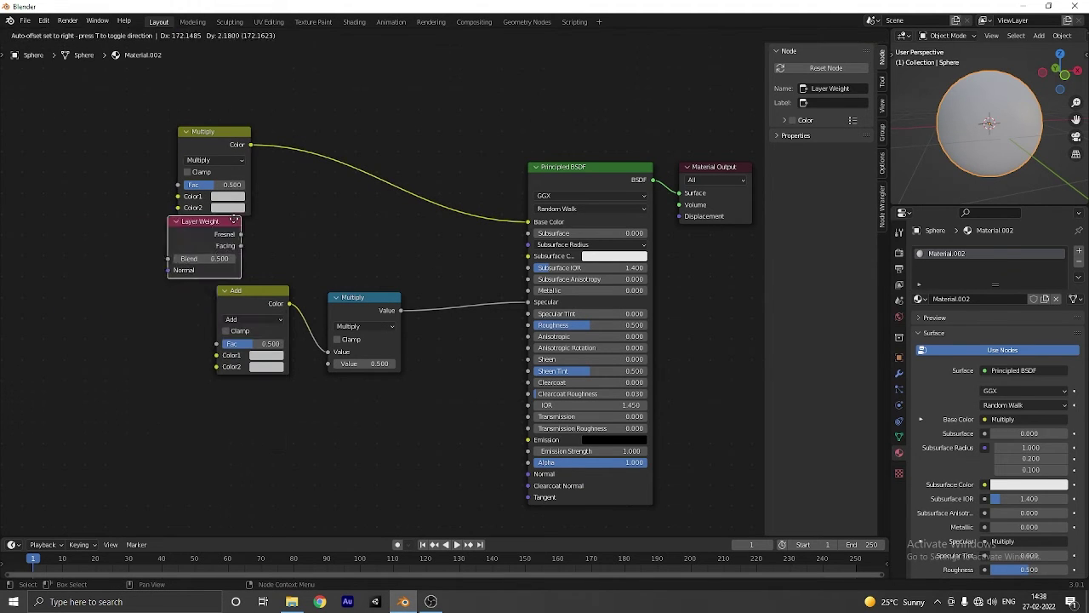
left_click(189, 239)
left_click_drag(192, 247, 217, 345)
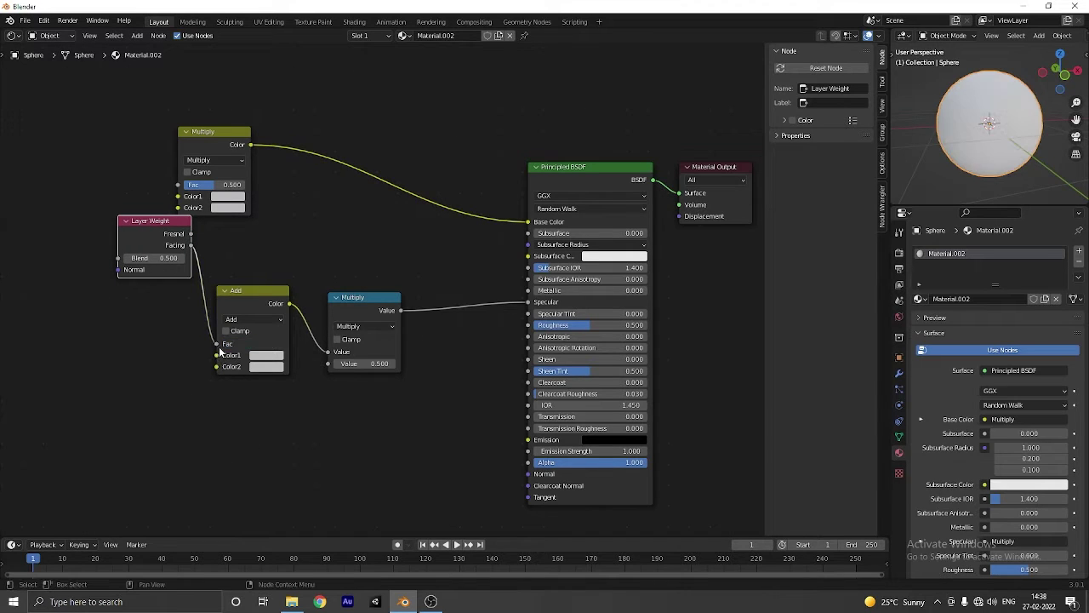
Move the Multiply mix node and the Layer Weight node up, clear of the Add mix node
scroll(153, 302, "down", 1)
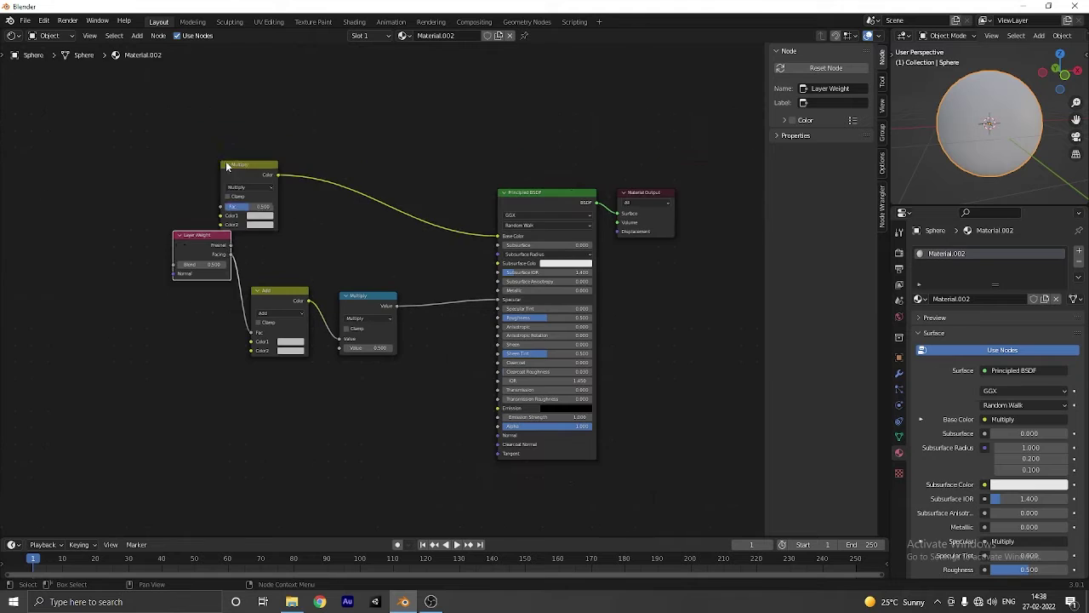
left_click_drag(228, 165, 229, 140)
left_click_drag(201, 250, 242, 185)
left_click_drag(230, 140, 252, 88)
Add a second Math node to the left of the Add mix node, below Layer Weight
key("shift+a")
type("s")
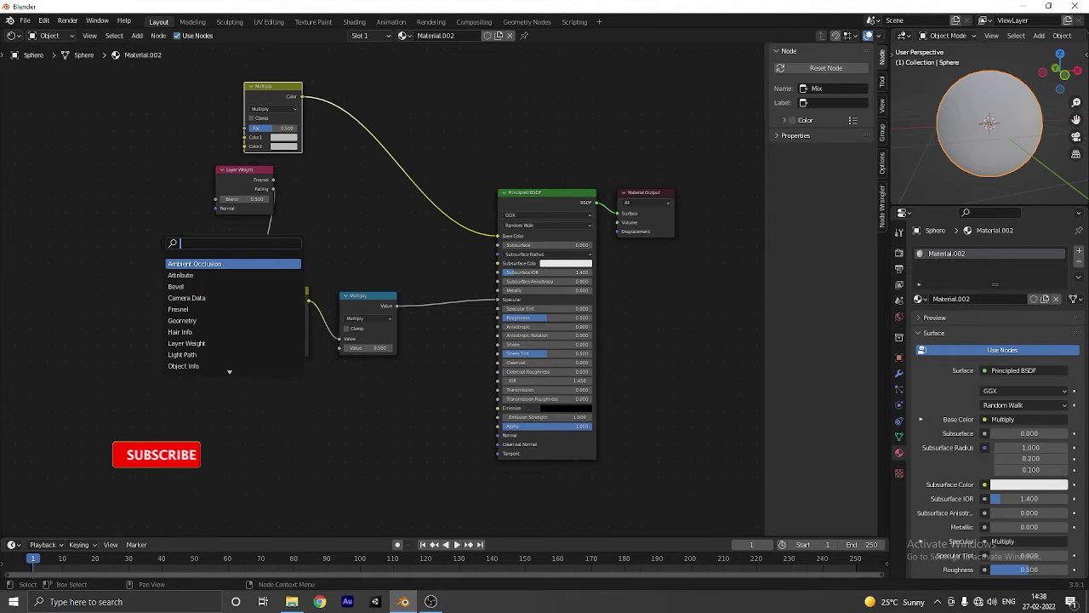
type("math")
key("Return")
left_click(160, 248)
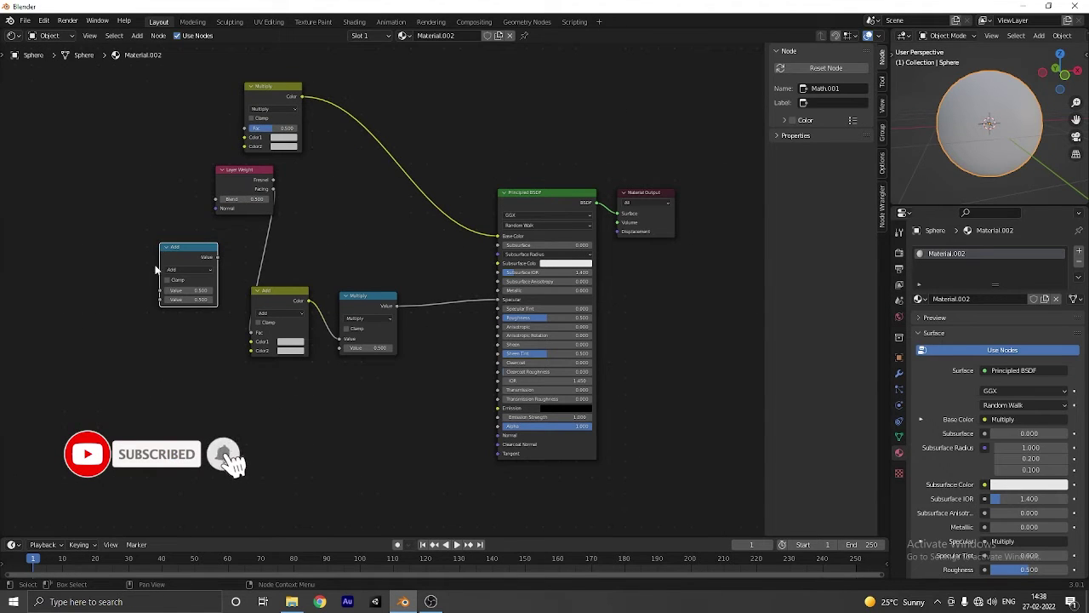
Connect the new Math node's Value output to the Add mix node's Color1 input and set its operation to Multiply
left_click_drag(217, 257, 252, 341)
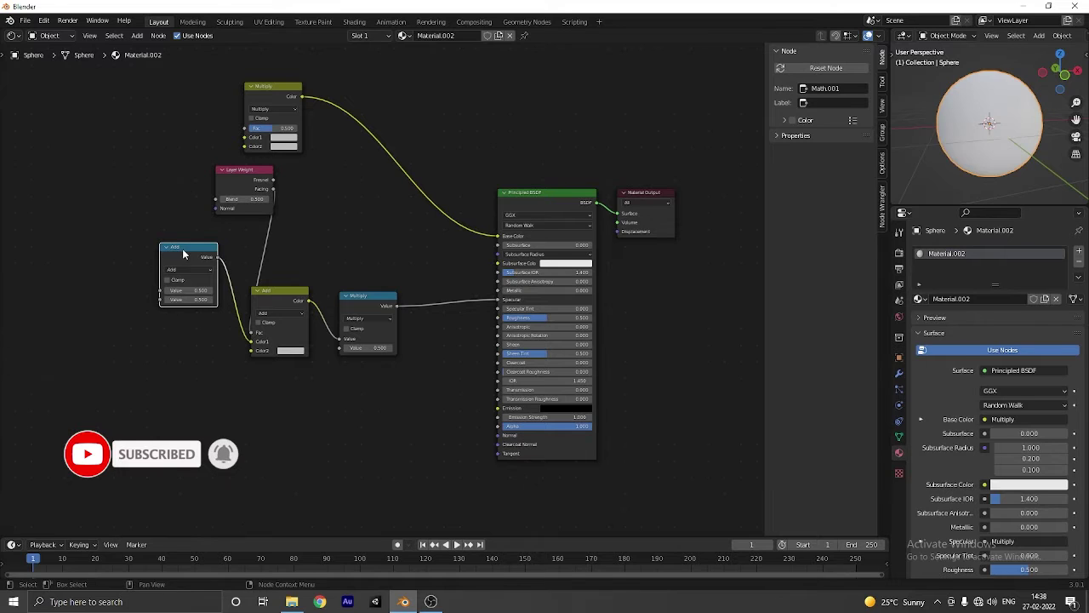
left_click_drag(187, 276, 172, 254)
left_click(173, 261)
left_click(173, 294)
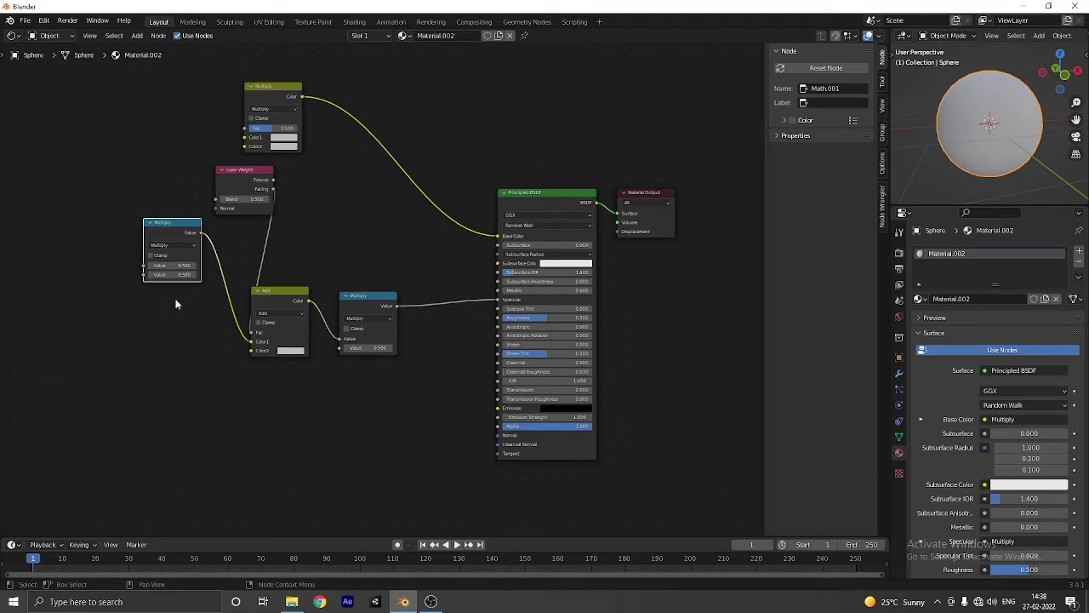
Add a Tangent node in the empty space below the Multiply math node that feeds Specular
scroll(185, 308, "down", 1)
middle_click_drag(231, 335, 223, 283)
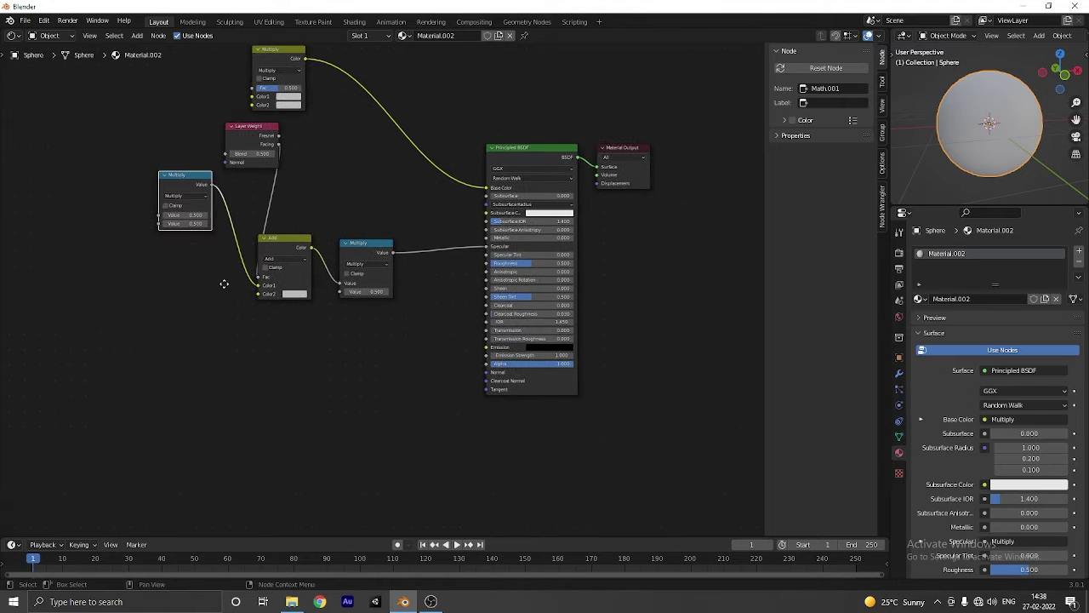
key("shift+a")
left_click(372, 389)
type("tan")
left_click(403, 406)
left_click(403, 406)
Connect the Tangent output to the Principled BSDF's Normal input and set the tangent direction to UV Map
scroll(404, 410, "up", 1)
left_click_drag(431, 410, 494, 380)
scroll(394, 365, "down", 2)
scroll(404, 393, "up", 1)
left_click(386, 422)
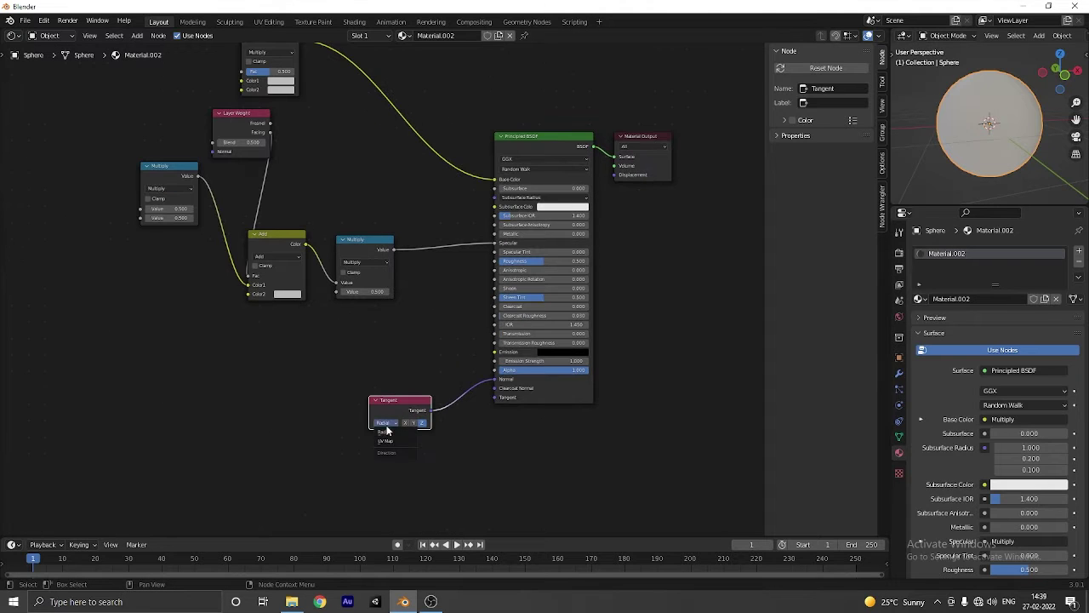
left_click(385, 449)
Rearrange the Add mix node and its inputs, placing Layer Weight directly above the Multiply math node
scroll(338, 452, "down", 2)
middle_click_drag(323, 408, 397, 447)
left_click_drag(384, 289, 410, 241)
left_click_drag(308, 239, 314, 258)
left_click_drag(338, 221, 291, 230)
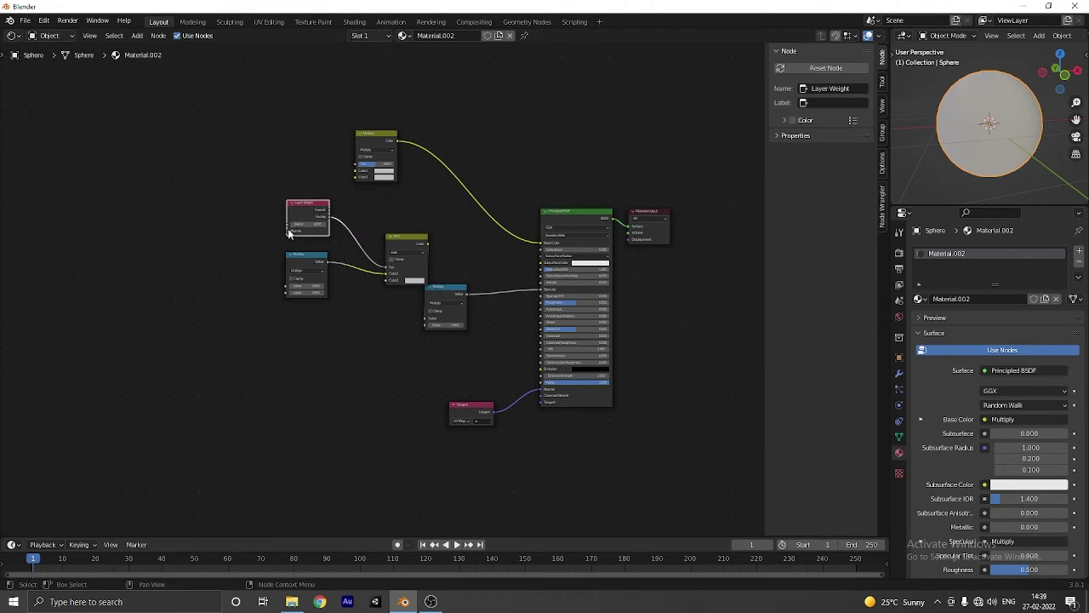
Add a Bump node, reroute the Tangent to Clearcoat Normal, and connect the Bump's Normal output to the Principled BSDF's Normal input
scroll(305, 366, "up", 2)
middle_click_drag(300, 379, 407, 366)
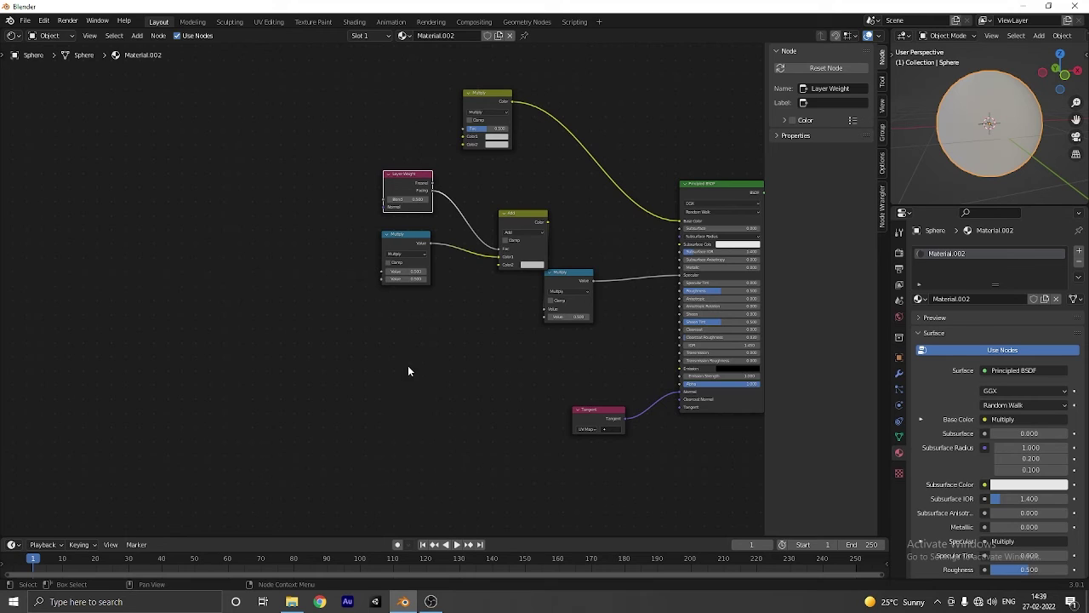
key("shift+a")
left_click(408, 365)
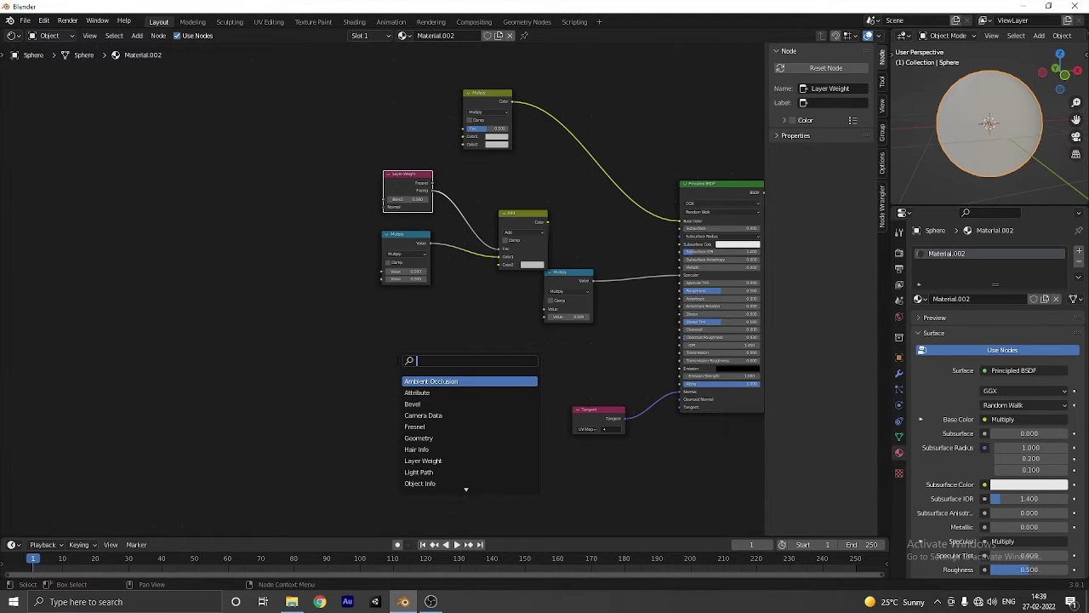
type("bump")
key("Return")
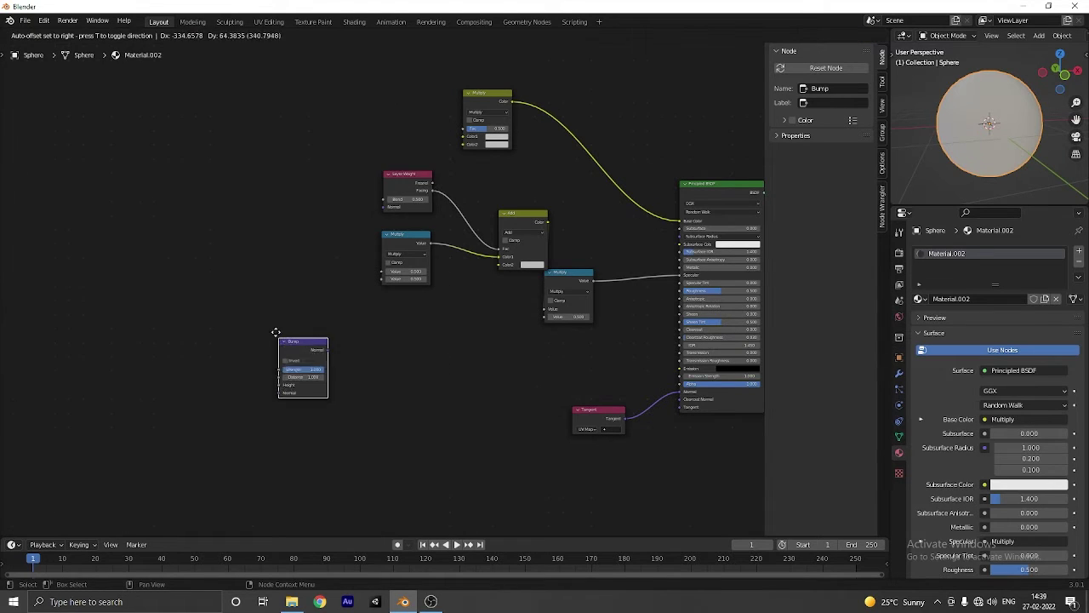
left_click(269, 315)
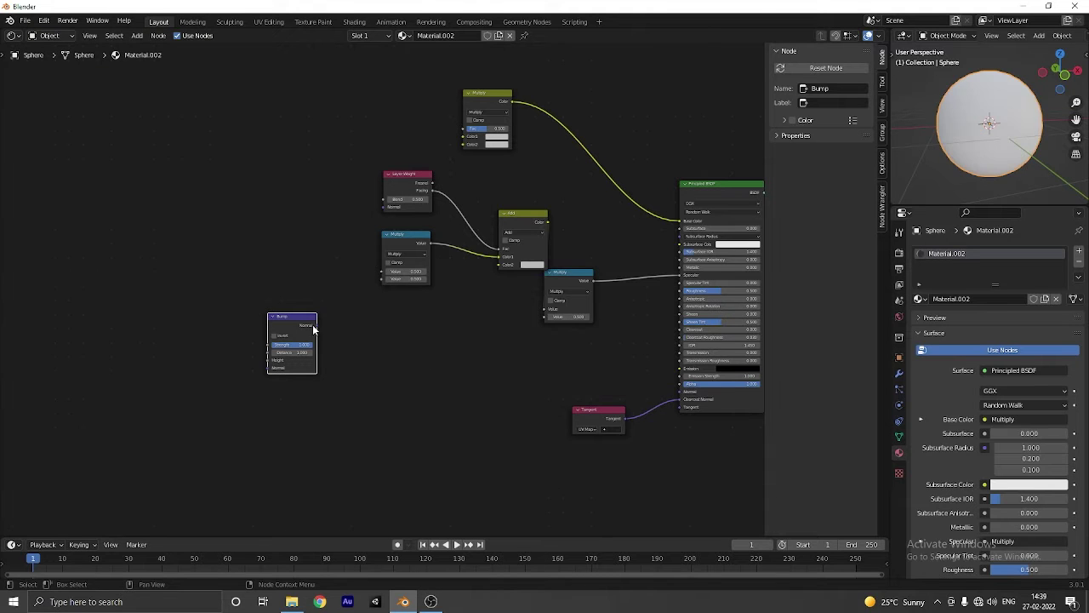
left_click_drag(316, 325, 361, 321)
Duplicate the Multiply mix node to the left of the Bump node and connect its Color output to the Bump's Height
scroll(379, 418, "up", 2)
scroll(373, 424, "down", 2)
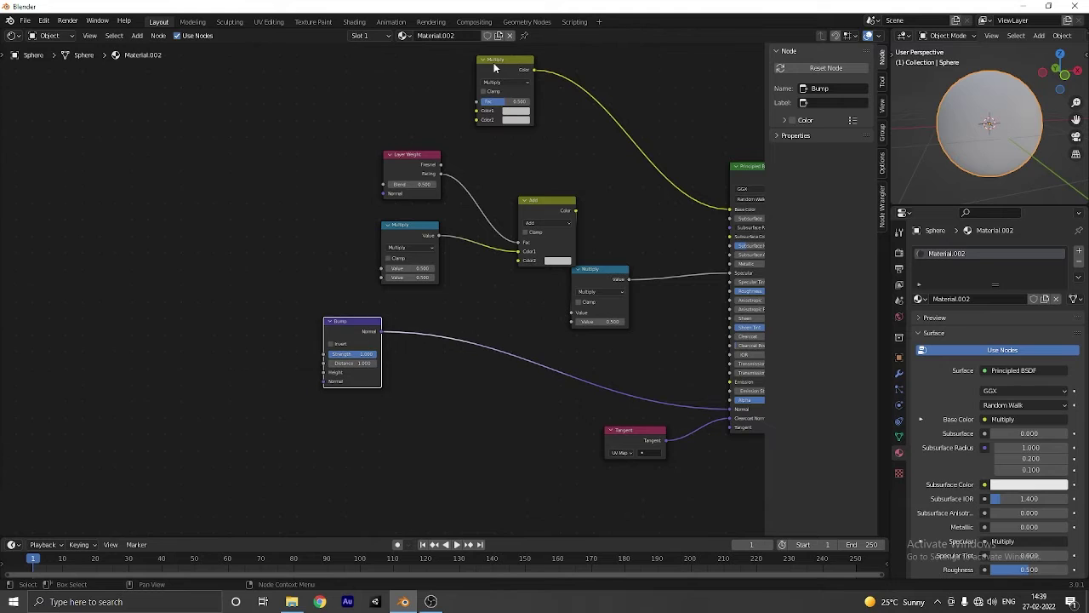
left_click(493, 66)
key("shift+d")
left_click(132, 337)
scroll(300, 335, "up", 1)
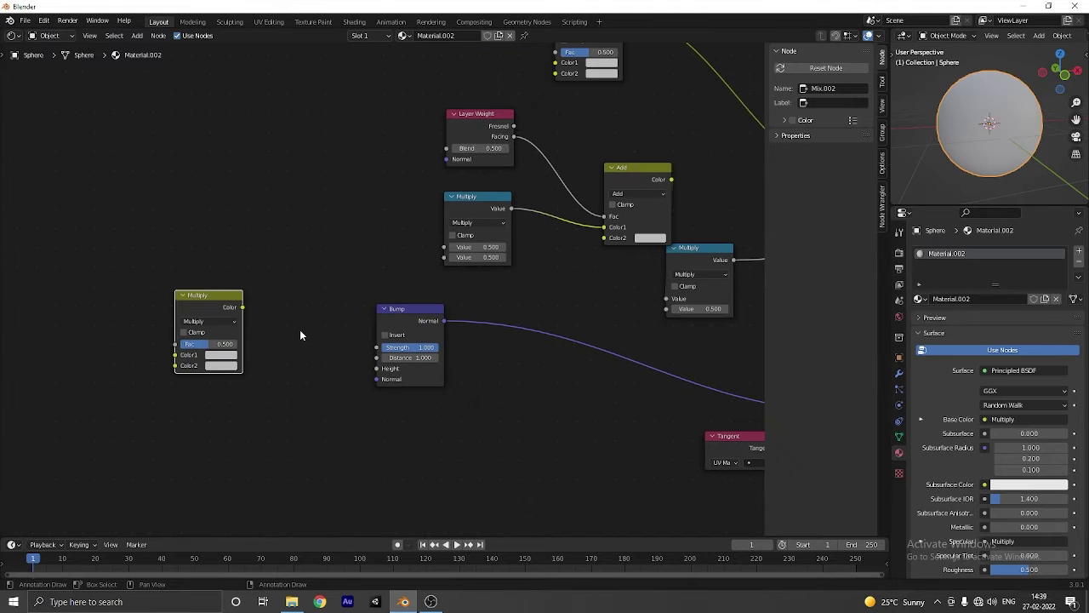
left_click_drag(243, 308, 376, 367)
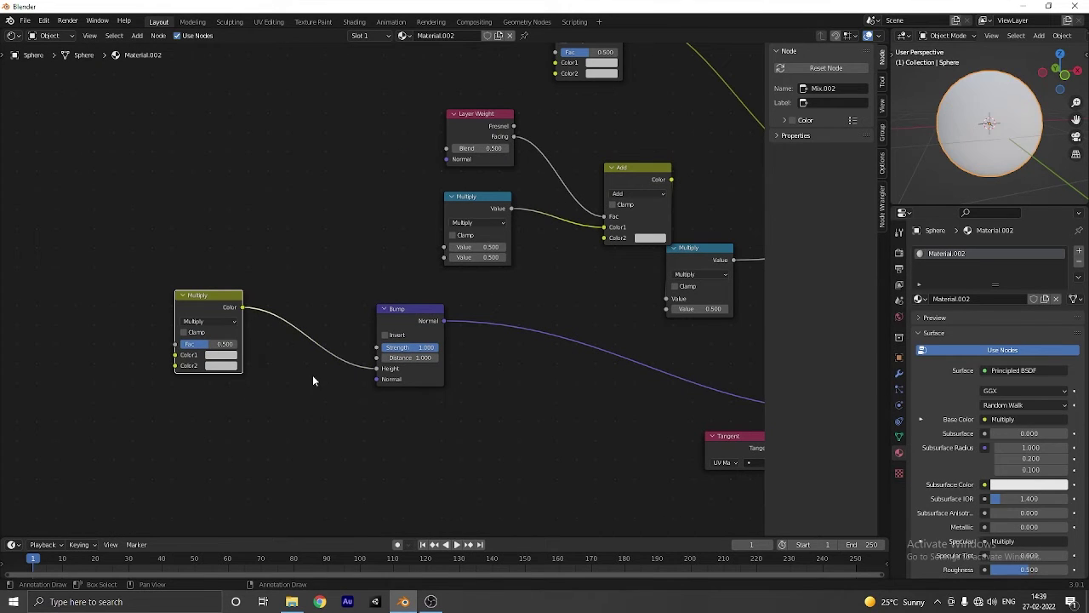
Move the original Multiply mix node left and connect the duplicate's Color output to its Color2 input
scroll(311, 377, "down", 1)
left_click_drag(554, 52, 388, 91)
left_click_drag(262, 305, 367, 144)
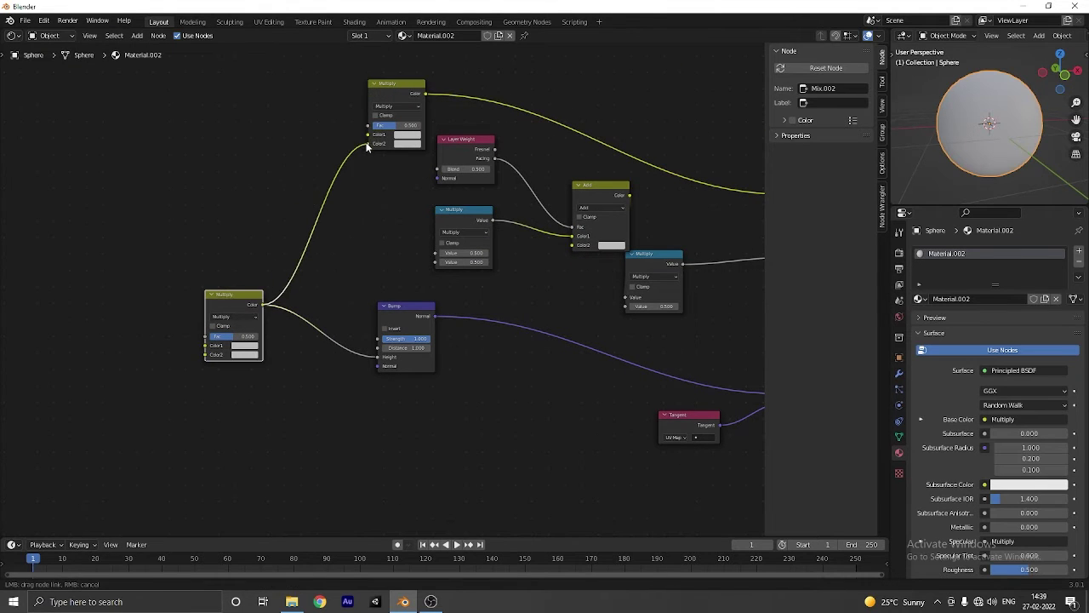
Add a Math node to the left of the upper Multiply mix node
scroll(247, 130, "down", 1)
middle_click_drag(247, 130, 290, 194)
key("shift+a")
type("smat")
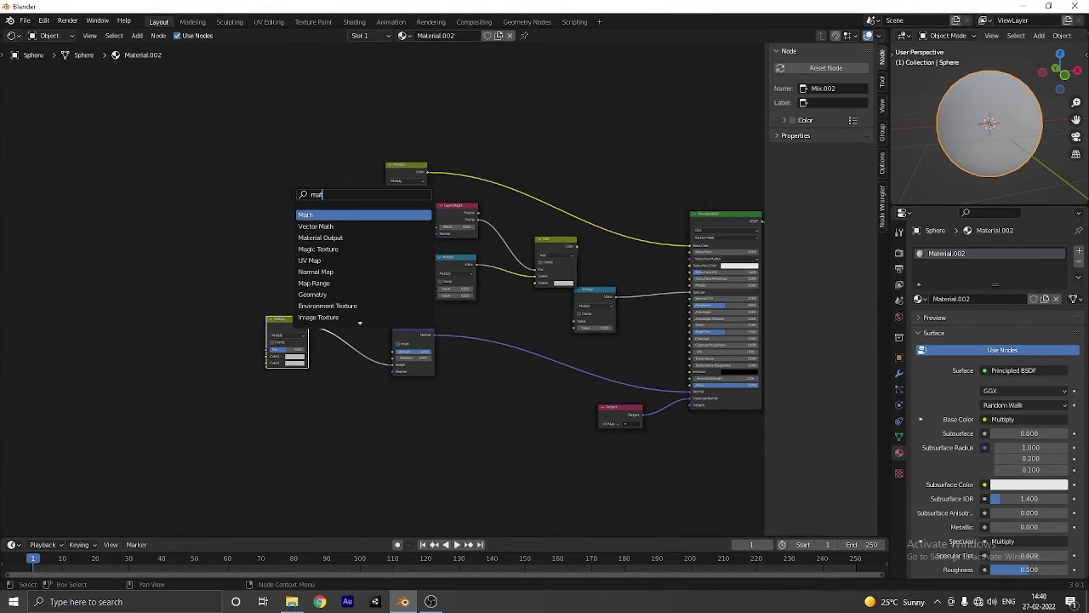
key("Return")
left_click(196, 175)
Connect the new Math node's Value to the upper Multiply mix node's Color1 input and set its operation to Multiply
left_click_drag(238, 185, 272, 155)
scroll(260, 175, "up", 1)
left_click(262, 162)
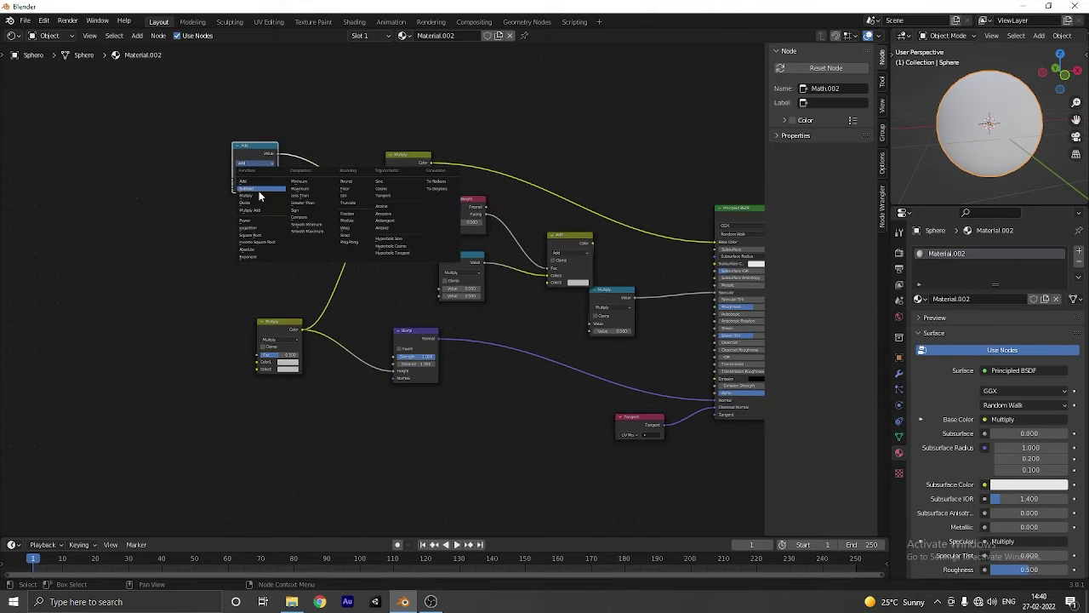
left_click(259, 191)
Add a Map Range node to the left of the uppermost Multiply math node
scroll(190, 220, "down", 3)
scroll(464, 375, "up", 2)
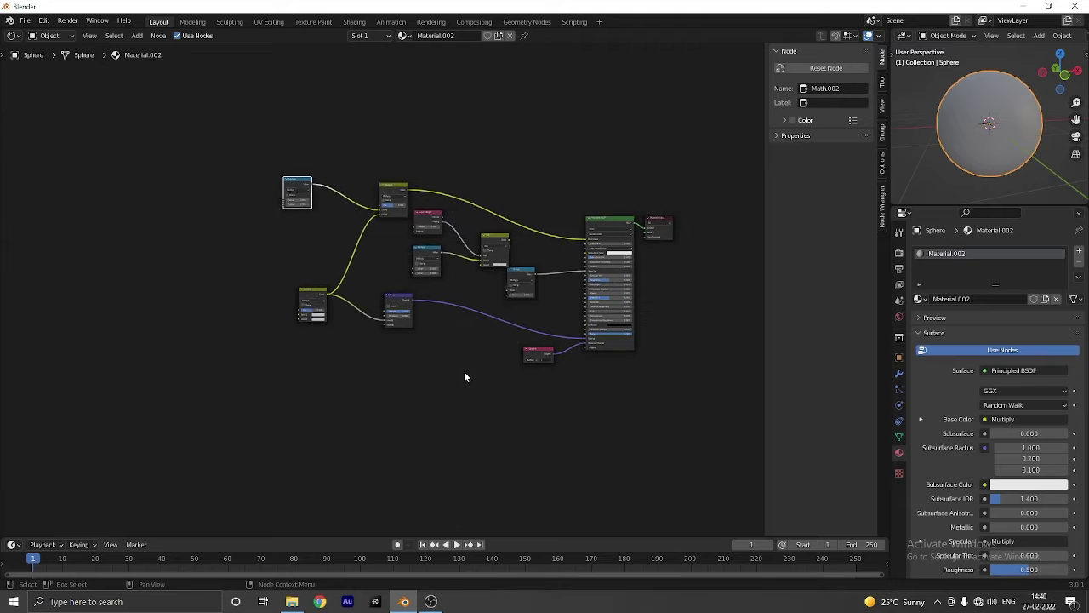
scroll(469, 372, "up", 3)
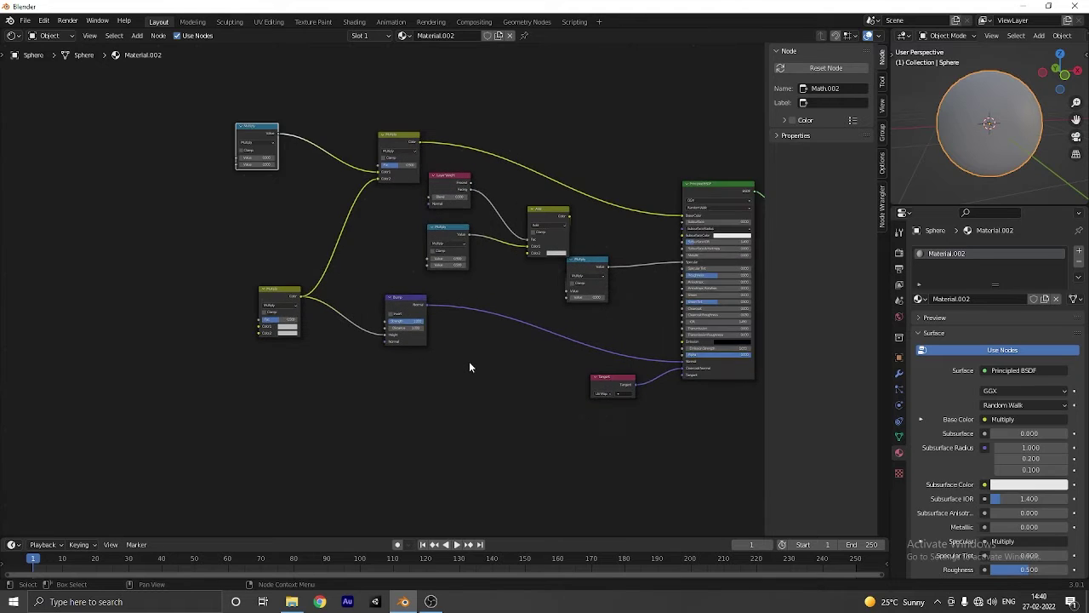
scroll(468, 369, "down", 4)
middle_click_drag(460, 373, 519, 373)
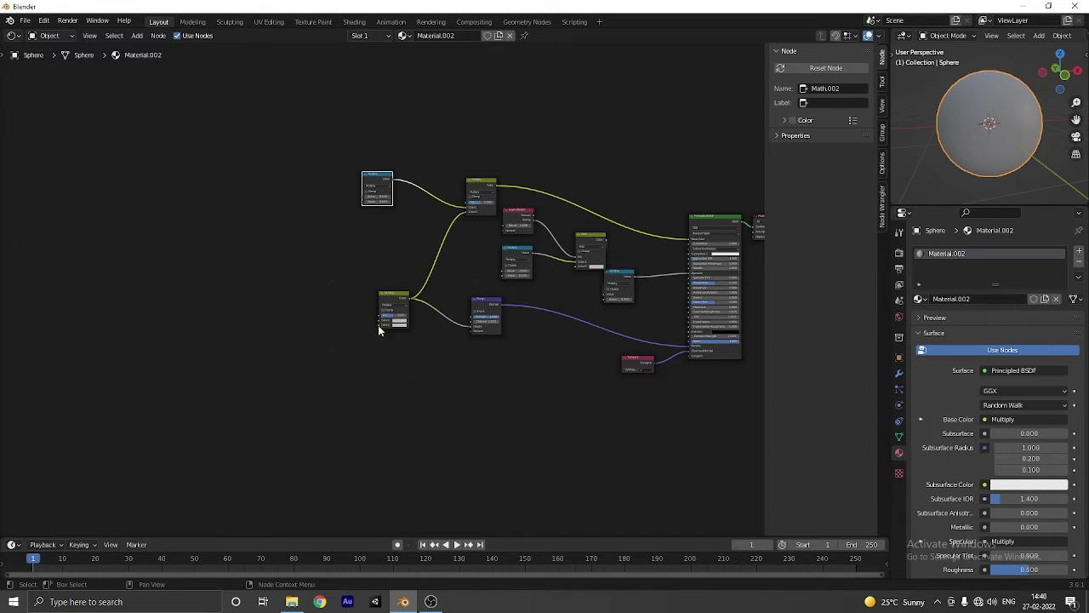
key("shift+a")
type("map")
key("Down")
key("Return")
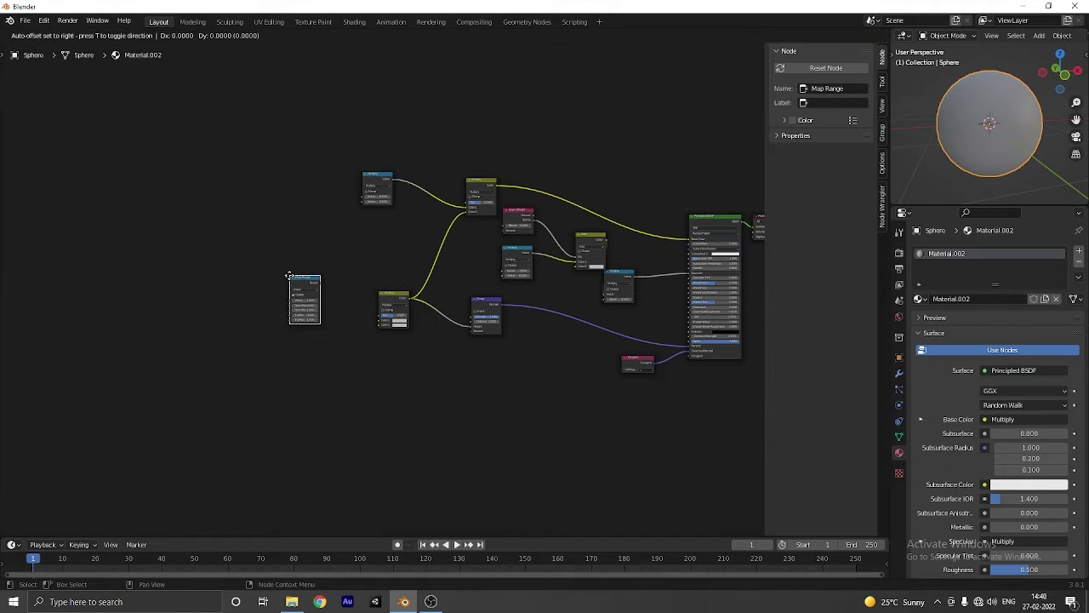
left_click(288, 161)
Connect the Map Range node's Result output to the Principled BSDF's Anisotropic Rotation input
middle_click_drag(408, 263, 406, 296)
scroll(406, 297, "up", 2)
middle_click_drag(451, 281, 375, 262)
left_click_drag(226, 163, 657, 308)
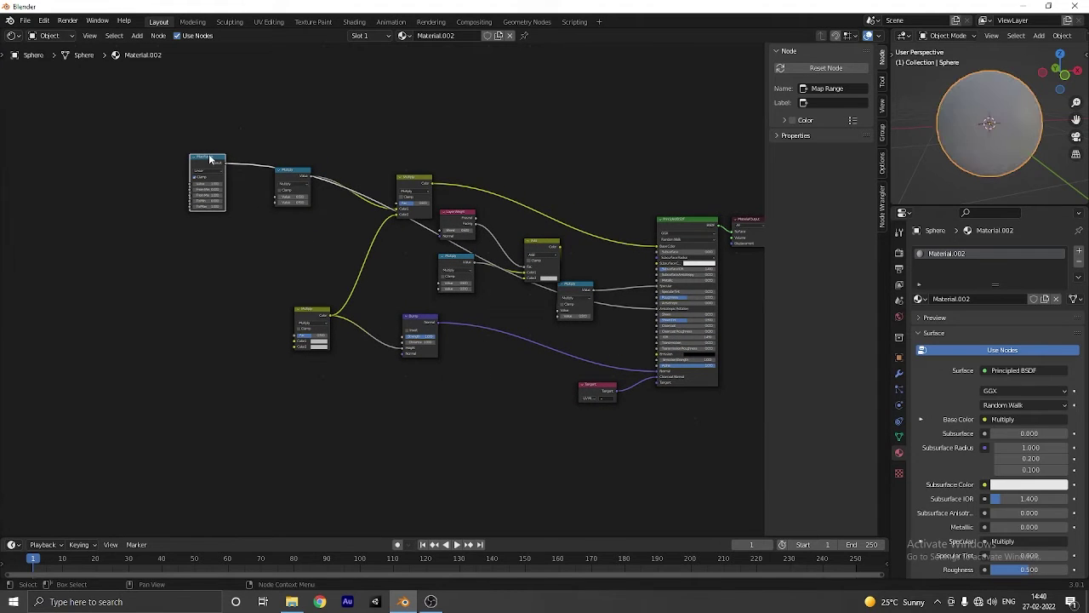
Set the Map Range node's From Min to 1
middle_click_drag(235, 188, 276, 298)
scroll(274, 299, "up", 4)
middle_click_drag(144, 341, 339, 341)
scroll(340, 341, "up", 2)
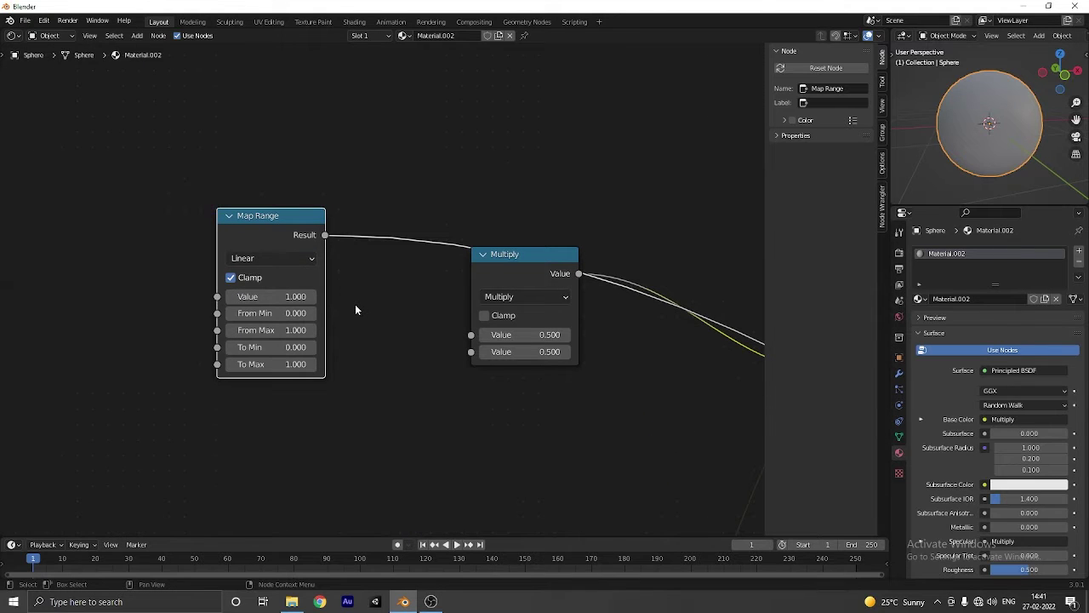
left_click(302, 314)
type("1")
key("Return")
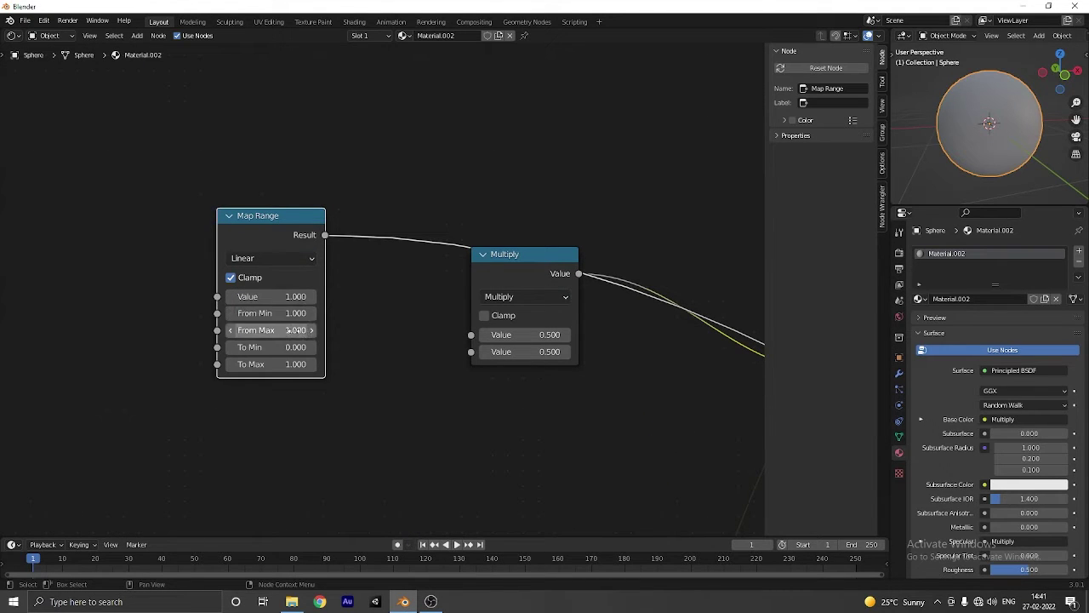
Set the Map Range node's From Max to 0.2 and try to enter 02 for To Min
left_click(295, 330)
type(".2")
key("Return")
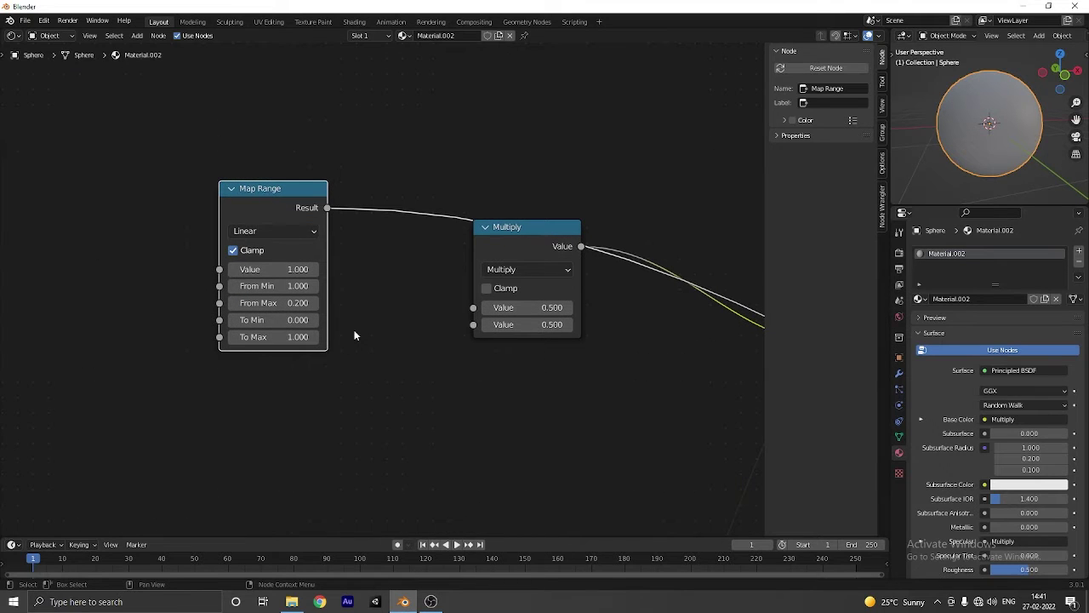
left_click(299, 320)
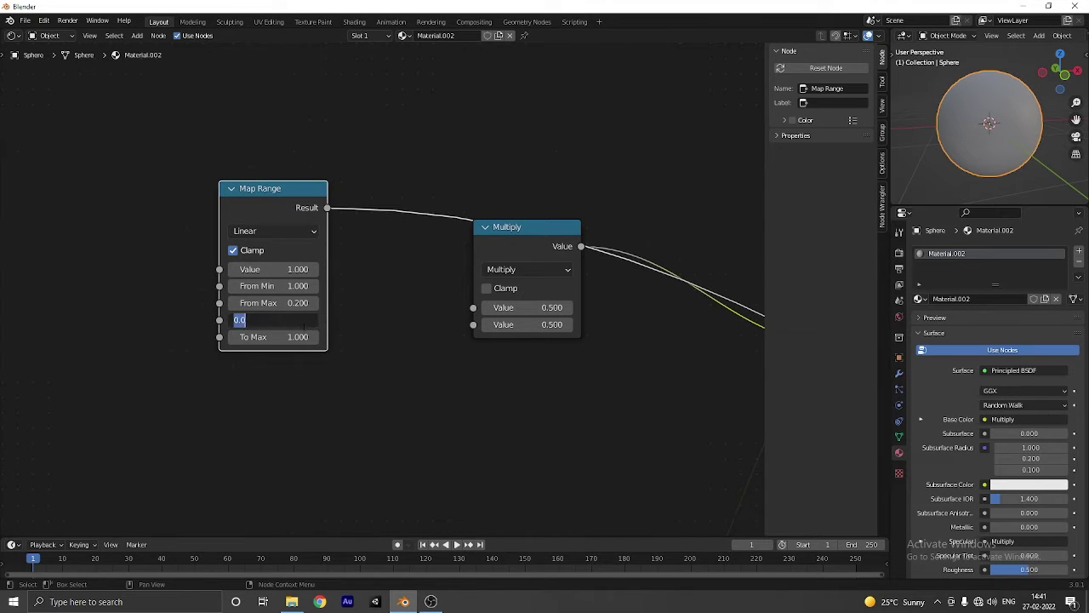
type("02")
key("Return")
Set the Map Range node's From Max to 0
left_click(282, 303)
type("00")
key("Return")
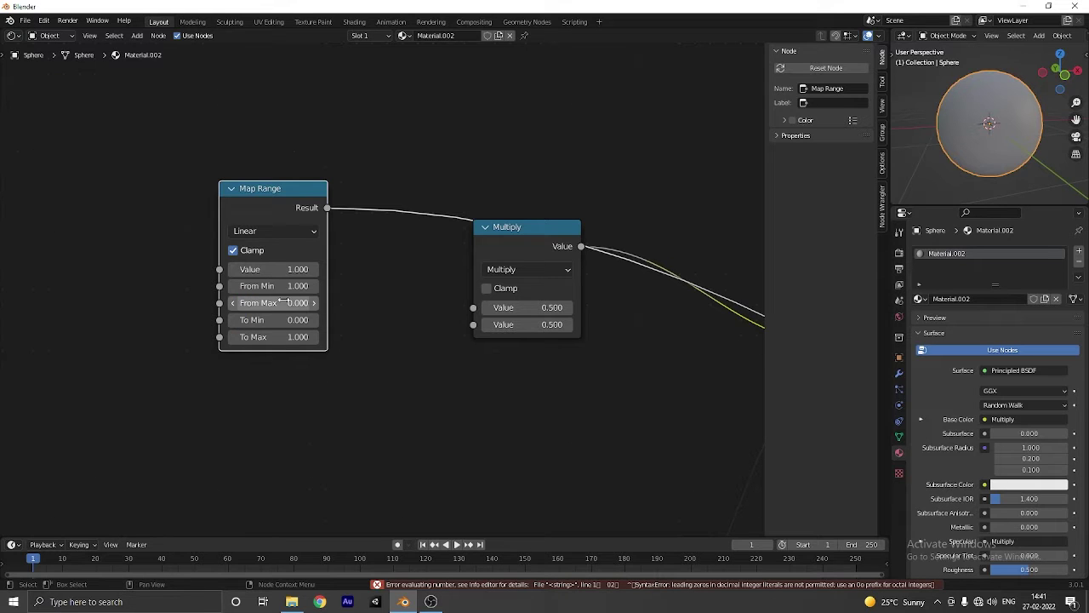
Move the Map Range node up and the Multiply math node left, beneath it
scroll(338, 349, "down", 3)
scroll(337, 349, "down", 4)
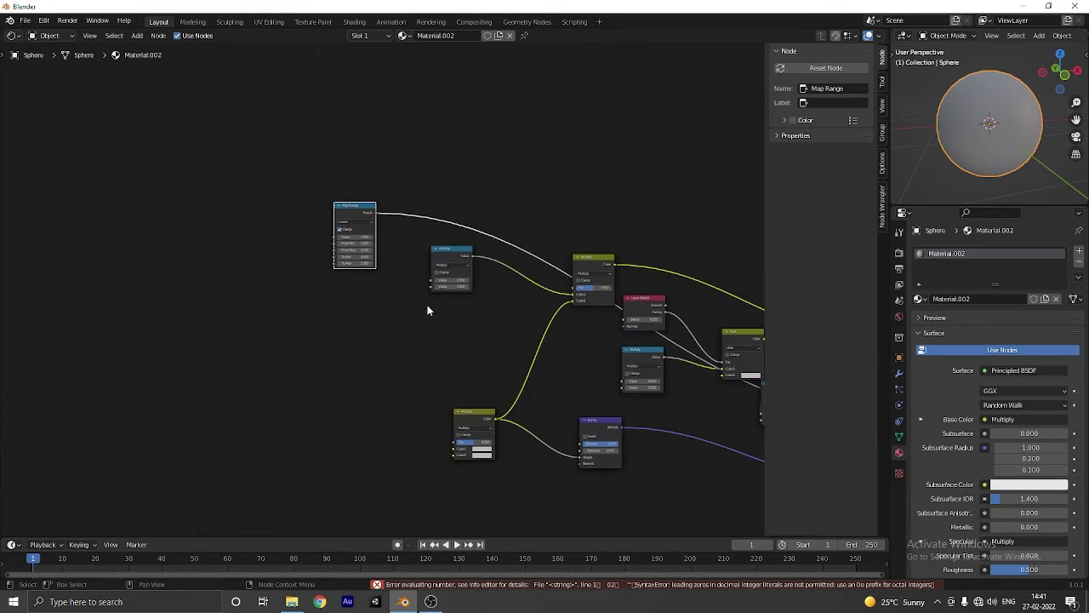
left_click_drag(340, 202, 381, 167)
left_click_drag(428, 224, 413, 232)
Duplicate the upper Multiply mix node, set its blend mode to Mix, and connect its Color to the Multiply math node's first Value
left_click(564, 235)
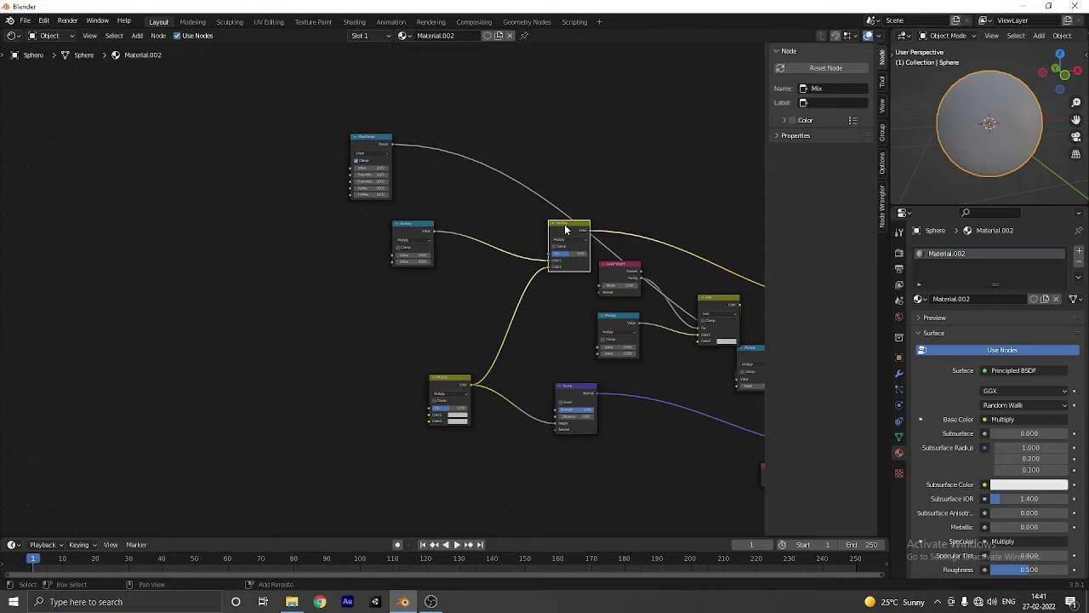
key("shift+d")
scroll(353, 287, "up", 1)
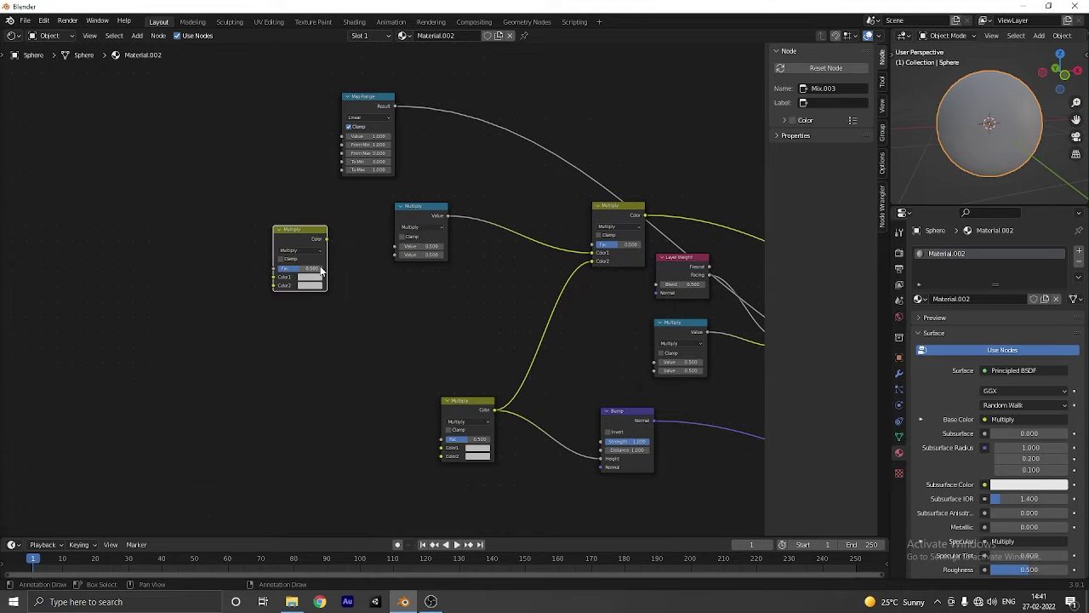
left_click(300, 250)
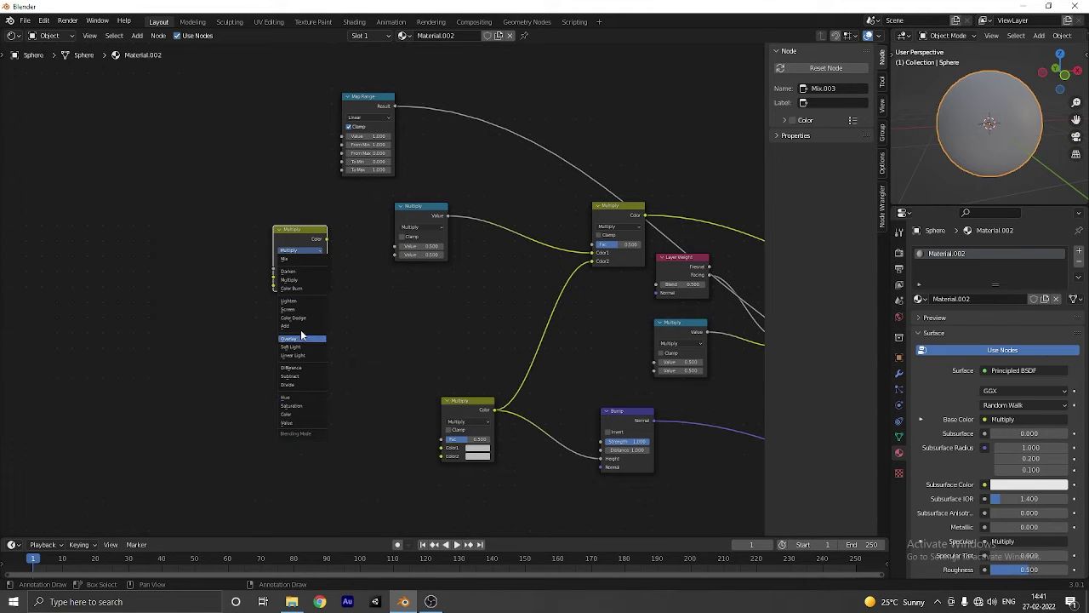
left_click(297, 259)
left_click_drag(328, 239, 297, 218)
scroll(411, 314, "down", 1)
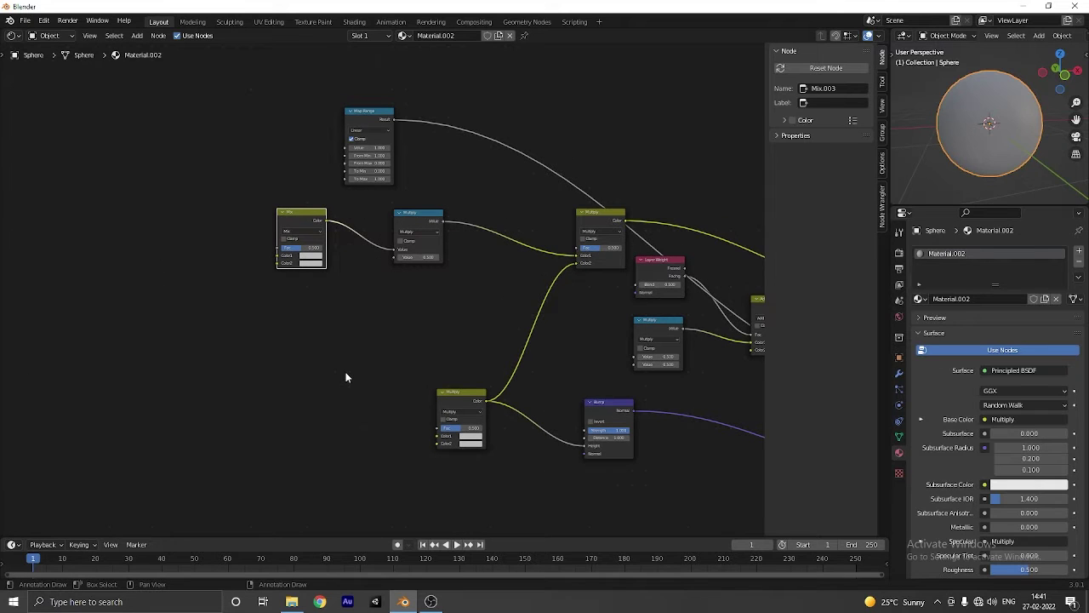
Add a Checker Texture node and connect its Color output to the Mix node's Fac and the Map Range node's Value
key("shift+a")
type("sche")
key("Return")
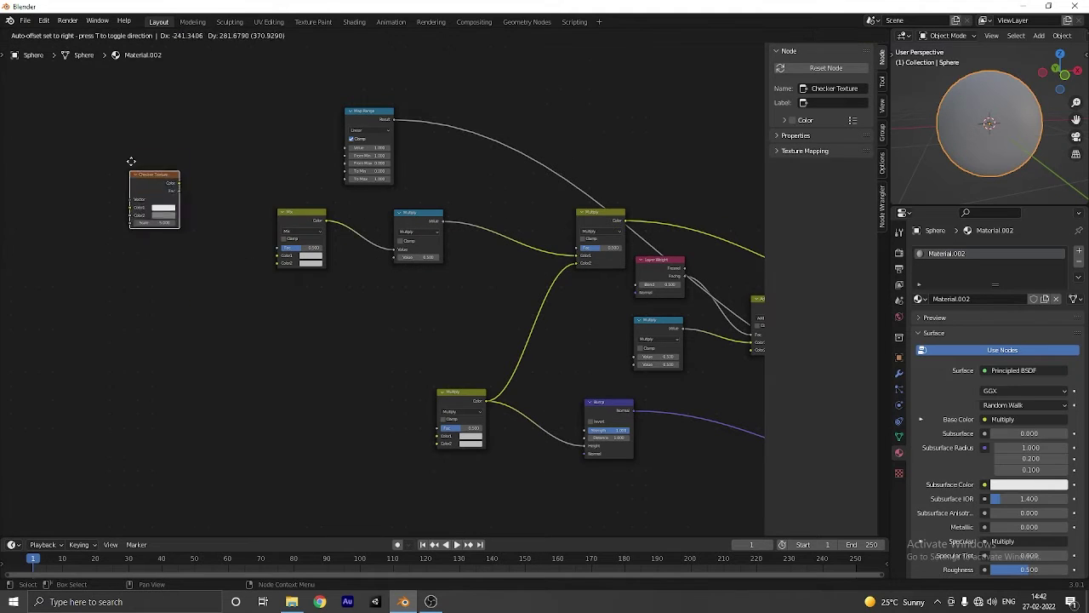
left_click(145, 141)
left_click_drag(192, 161, 278, 248)
Move the Bump node slightly left, closer to the Multiply mix node feeding its Height
scroll(371, 269, "down", 3)
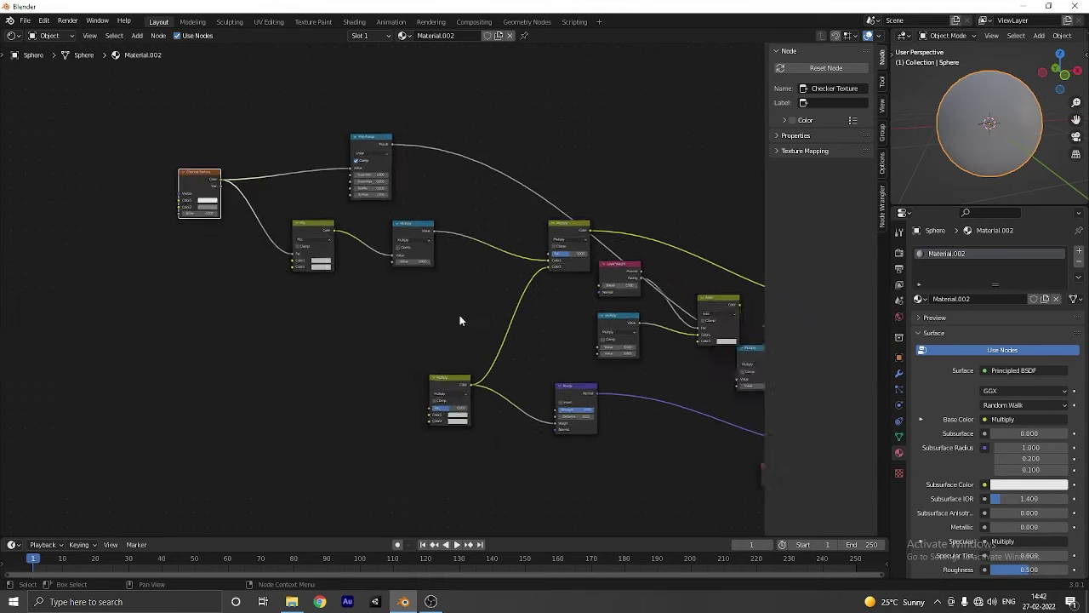
middle_click_drag(521, 319, 402, 280)
scroll(464, 308, "down", 2)
middle_click_drag(515, 326, 510, 294)
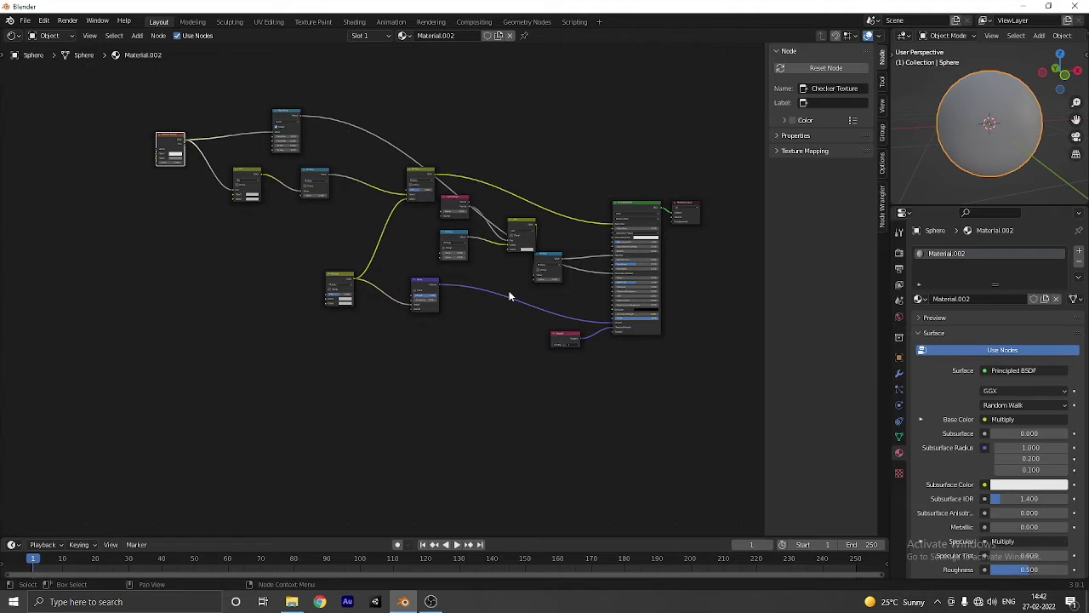
scroll(509, 297, "up", 3)
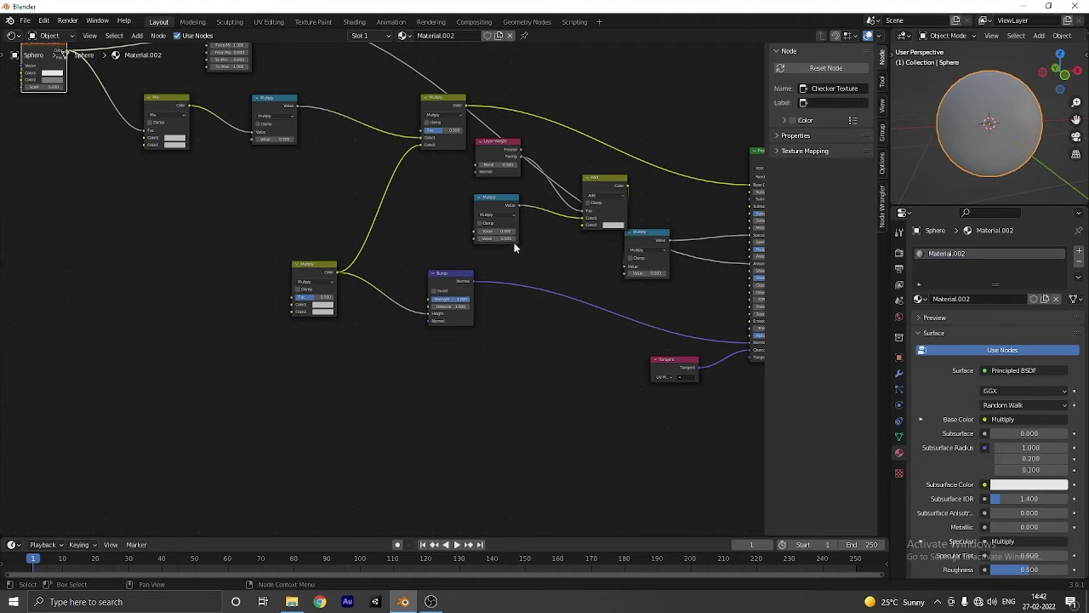
left_click_drag(448, 285, 433, 282)
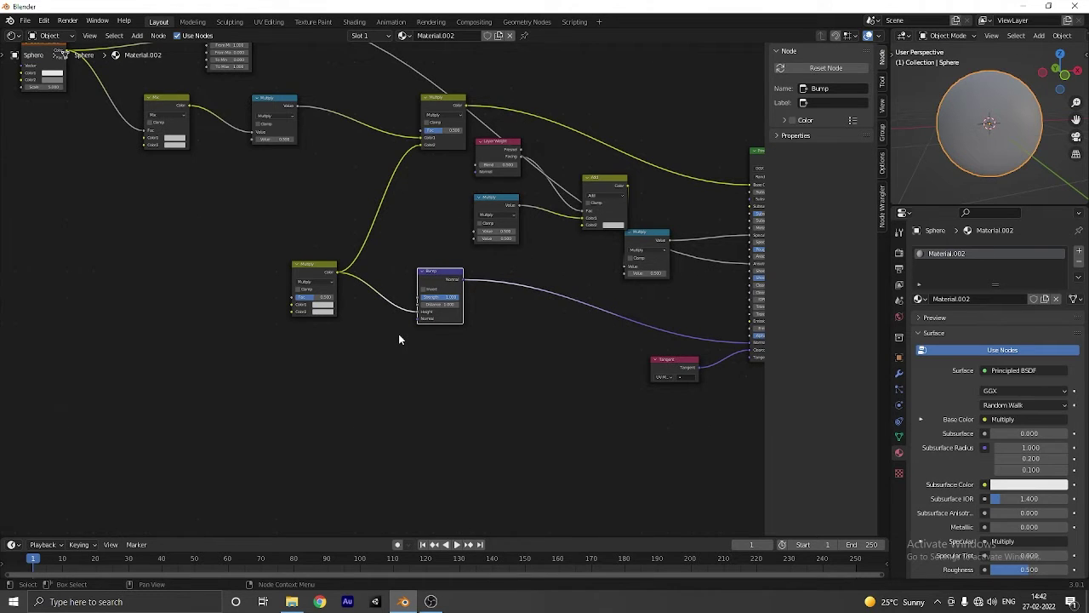
Duplicate the Multiply math node, place it below the Bump node, and connect its Value output to the original's first Value input
left_click(493, 206)
key("shift+d")
left_click(358, 365)
scroll(363, 374, "up", 2)
left_click(364, 385)
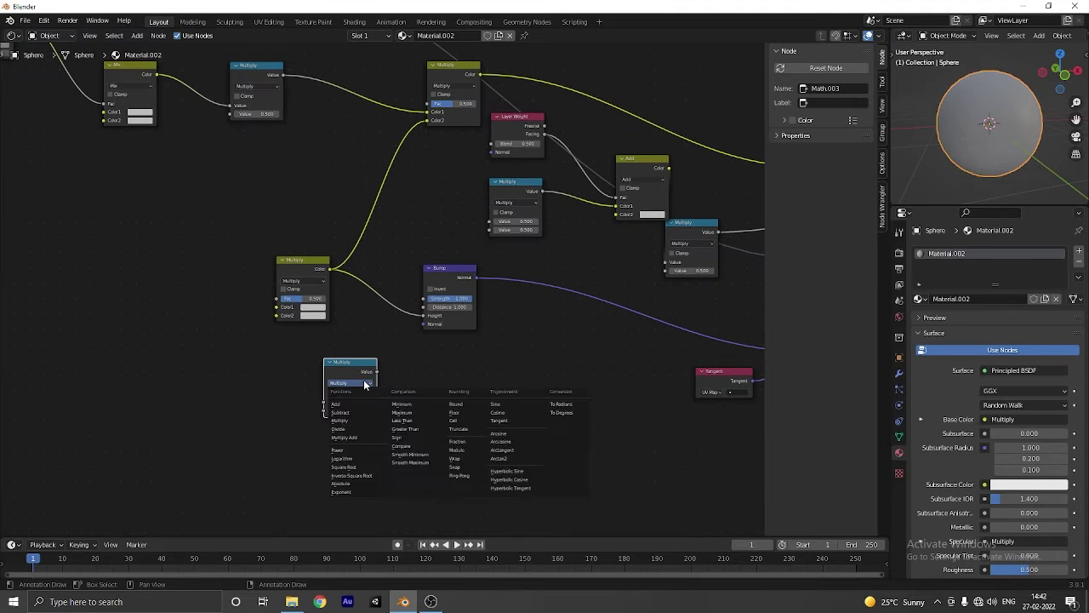
scroll(417, 381, "up", 1)
left_click_drag(375, 385, 383, 330)
scroll(463, 368, "down", 2)
middle_click_drag(408, 371, 449, 350)
scroll(449, 351, "up", 3)
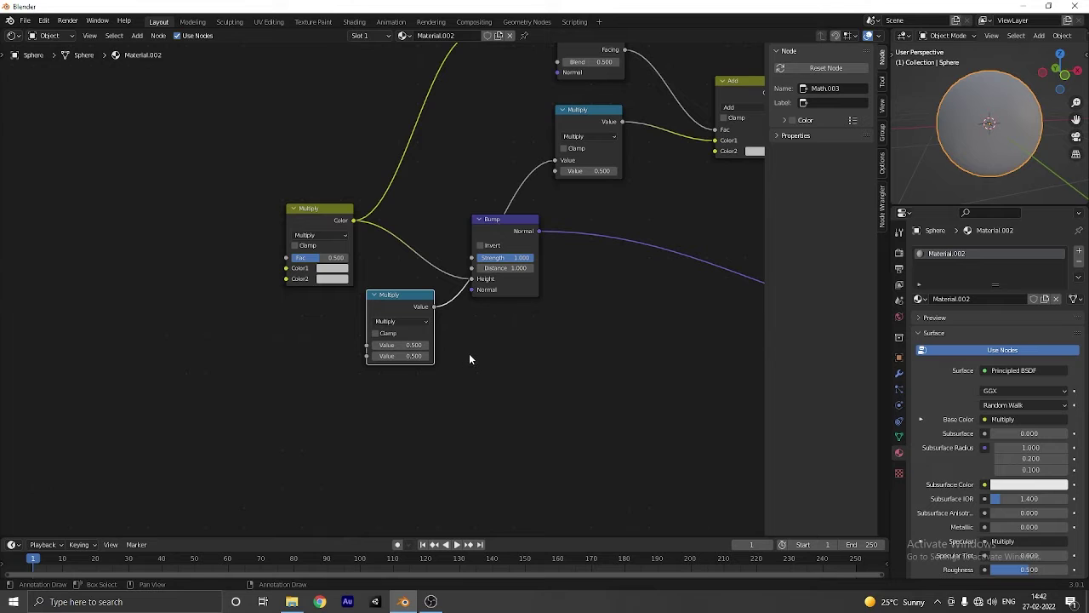
scroll(485, 369, "down", 2)
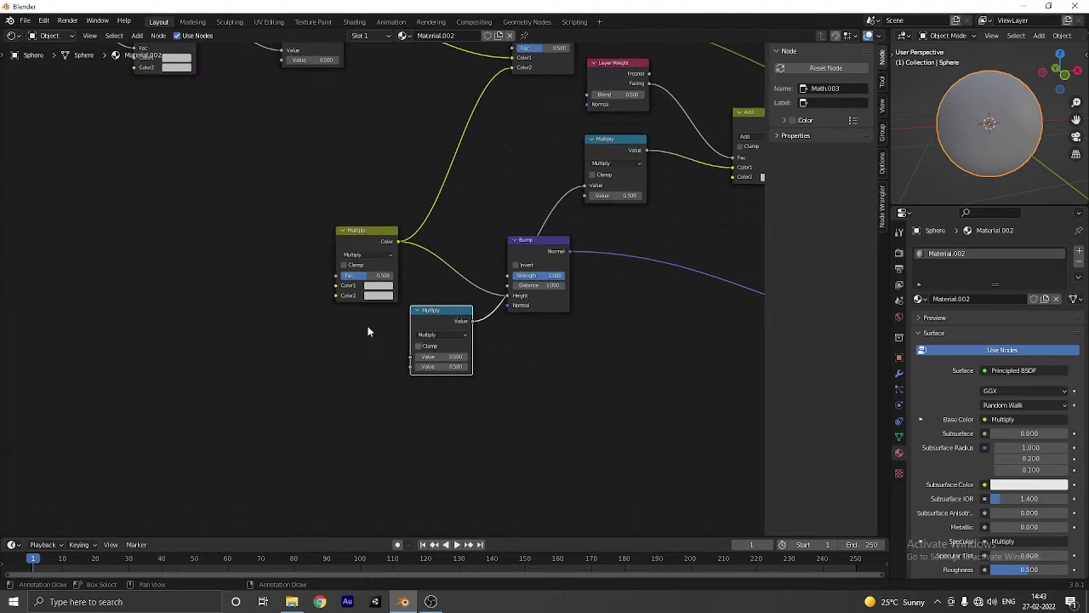
Add a Reroute node below the Mix node and route the Checker Texture's Color through it to the lowest Multiply math node's first Value
left_click_drag(153, 65, 112, 137)
right_click(201, 249)
key("shift+a")
type("s")
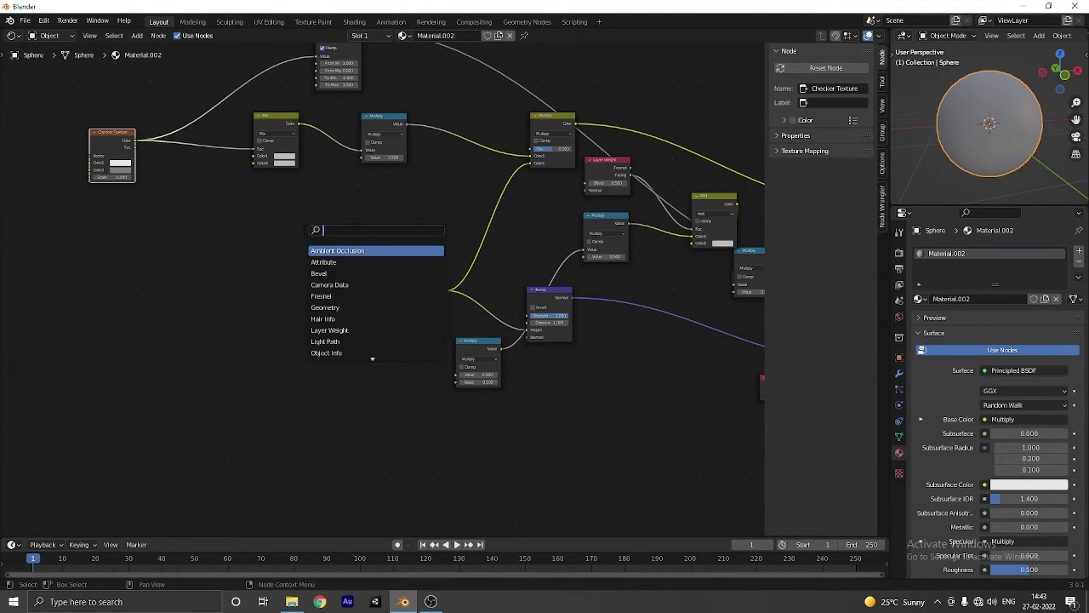
type("rou")
key("Return")
left_click(296, 320)
left_click_drag(136, 141, 458, 374)
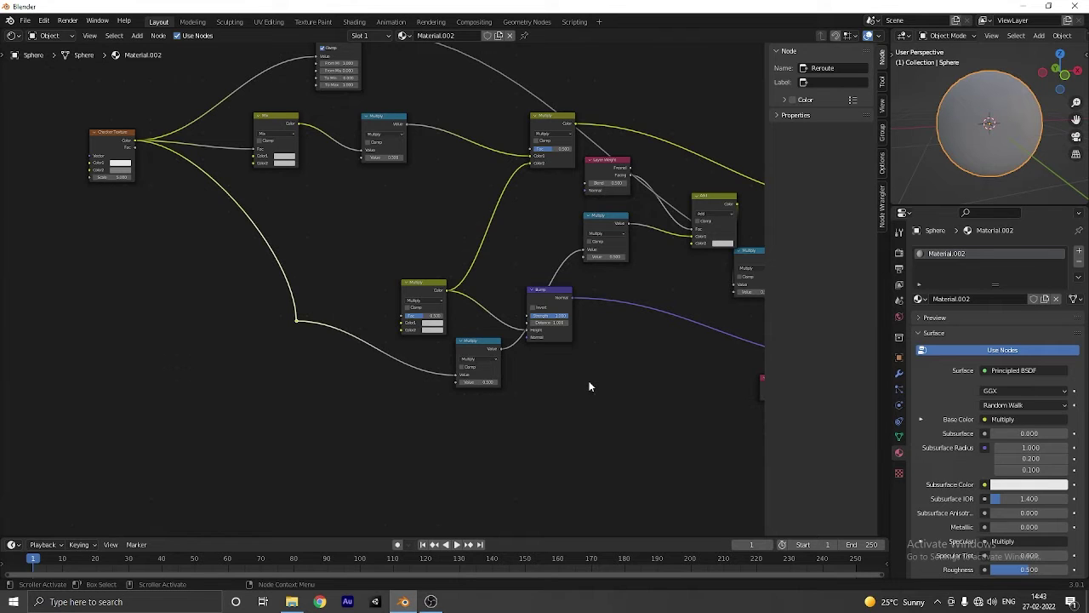
Move the Multiply mix node feeding the Bump's Height up and left, and place a duplicate of it further left
left_click_drag(416, 284, 387, 229)
key("shift+d")
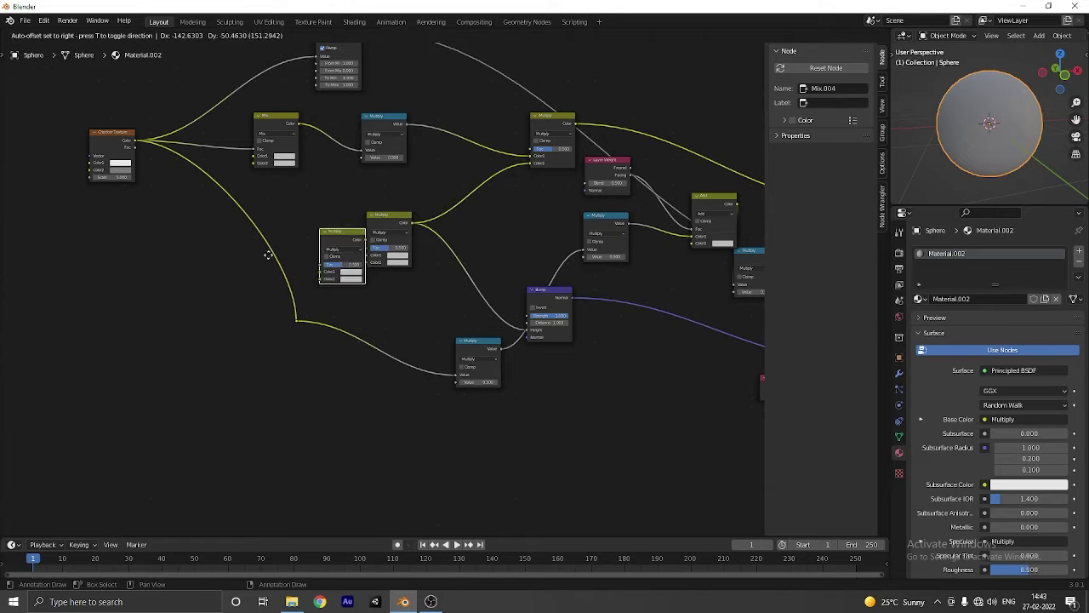
left_click(216, 278)
Connect the duplicate Multiply's Color to the original's Color1 and the Checker Texture to the duplicate's Fac
left_click_drag(236, 280, 369, 256)
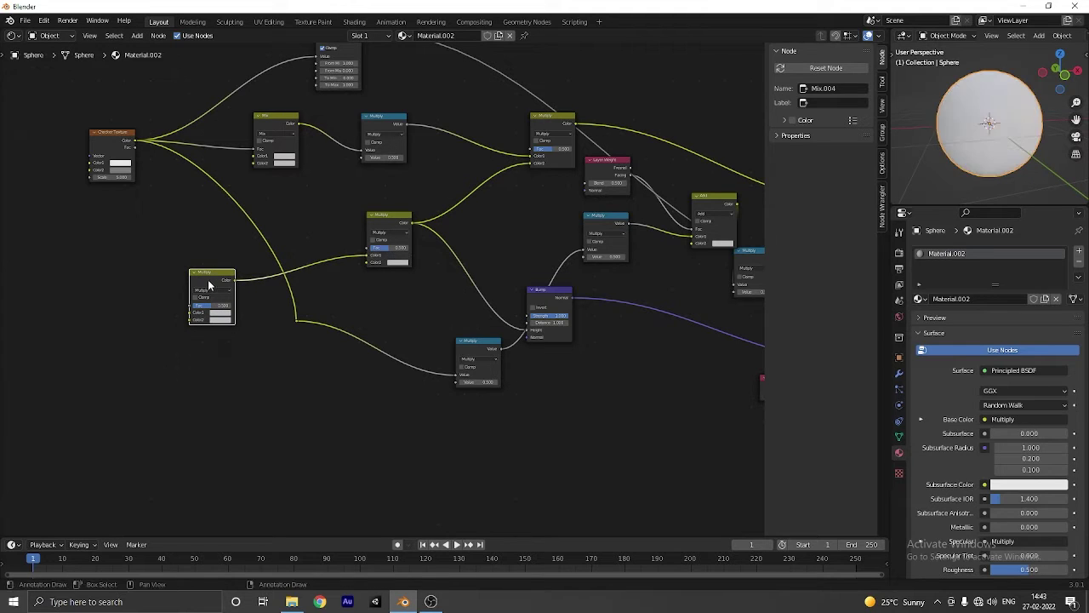
left_click_drag(209, 274, 232, 256)
left_click_drag(130, 149, 199, 287)
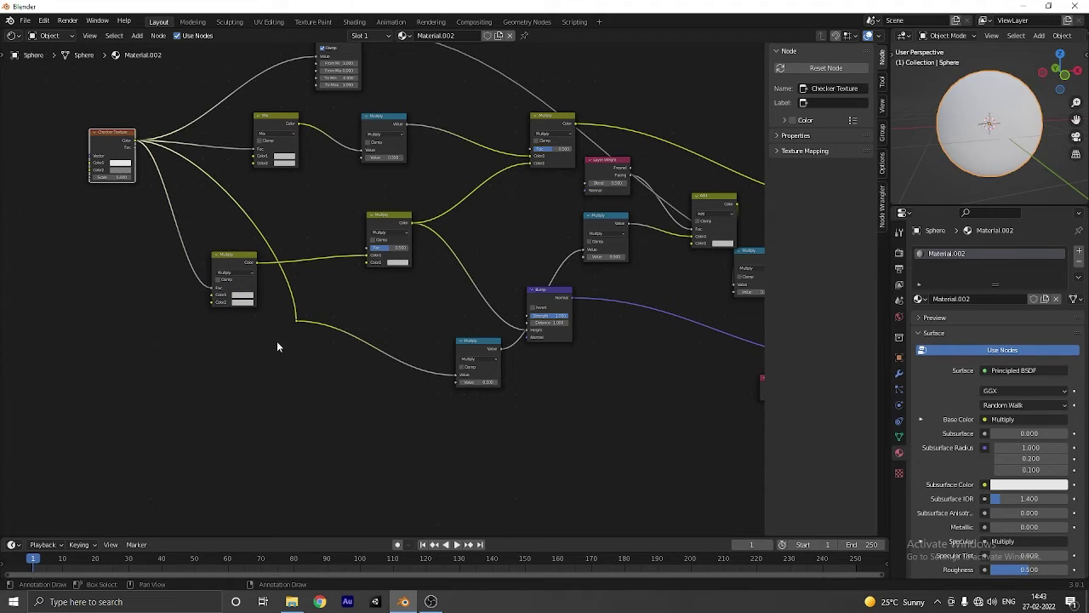
scroll(124, 205, "down", 1)
left_click_drag(129, 152, 117, 112)
middle_click_drag(1003, 138, 1030, 148)
scroll(281, 279, "down", 2)
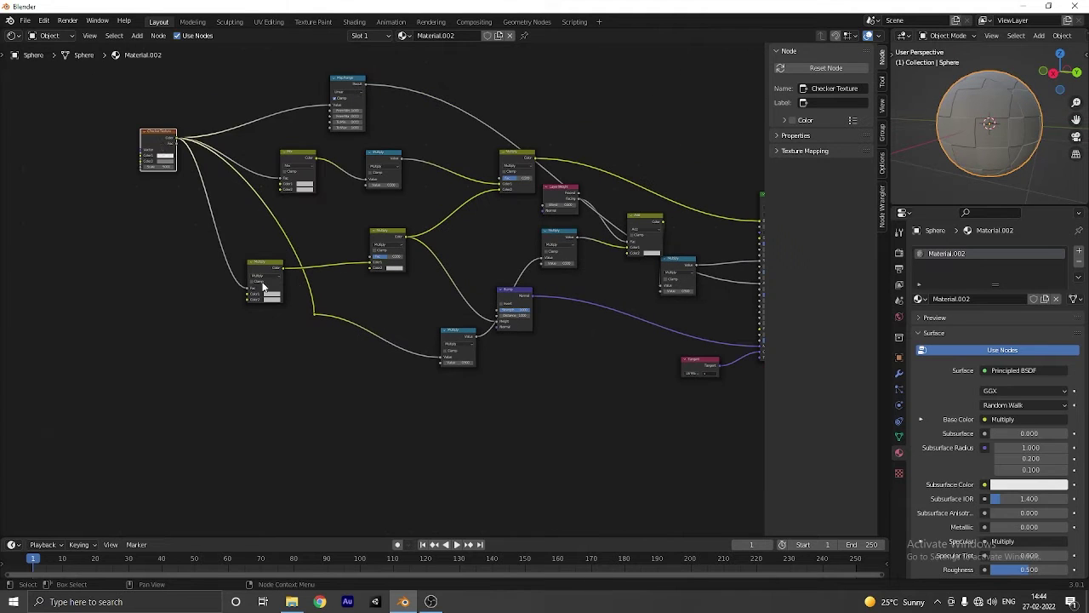
Move the Multiply mix node feeding the Bump down beside the lowest math node, and place a duplicate of it below left
scroll(233, 336, "up", 1)
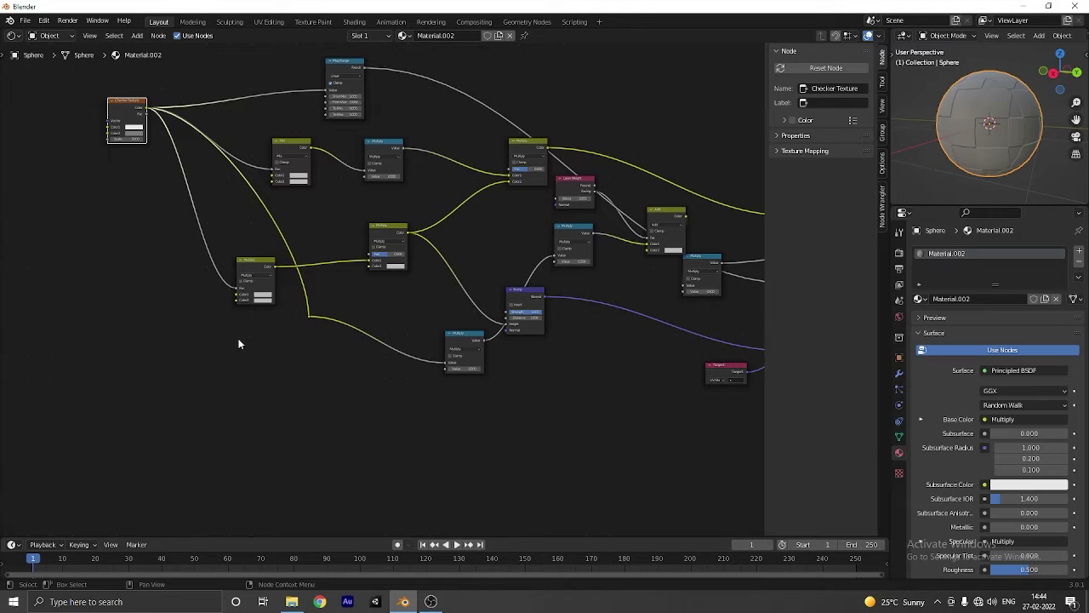
scroll(272, 348, "down", 2)
scroll(344, 368, "up", 1)
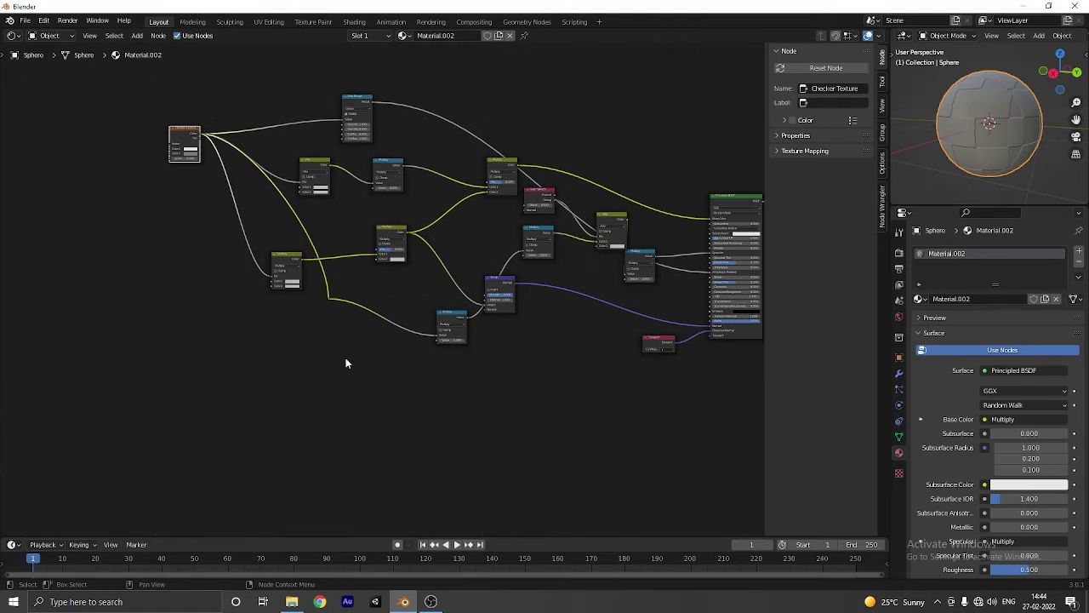
middle_click_drag(345, 358, 348, 355)
left_click_drag(398, 230, 369, 319)
key("shift+d")
left_click(271, 397)
middle_click_drag(349, 415, 366, 388)
scroll(367, 386, "up", 1)
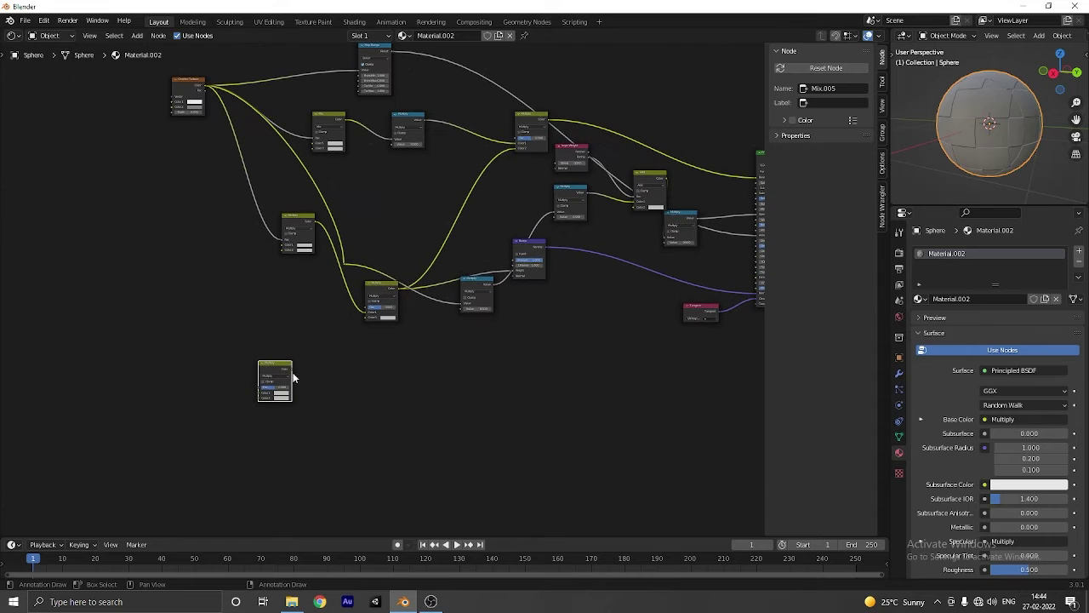
Connect the new Multiply mix node's Color to the original's Color2 and the Checker Texture's Color to the new node's Fac
left_click_drag(293, 372, 369, 322)
middle_click_drag(385, 405, 400, 386)
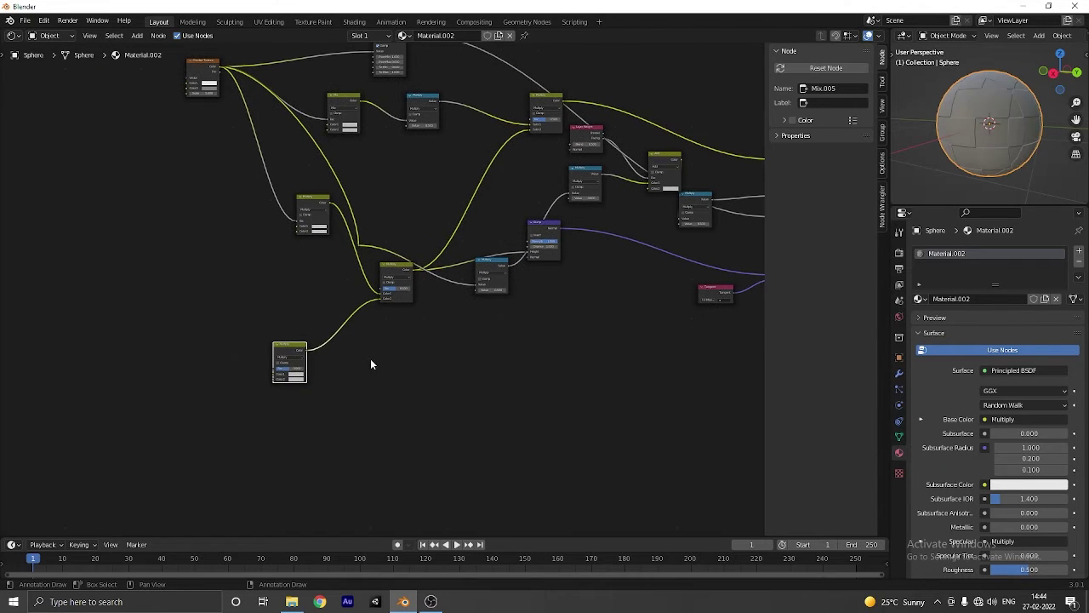
left_click_drag(301, 347, 338, 339)
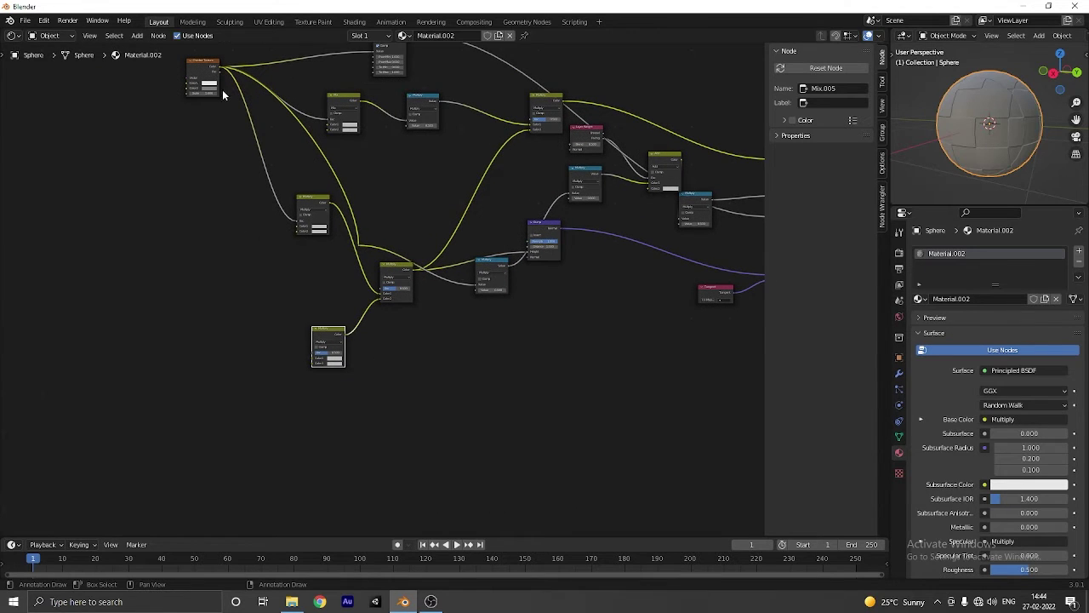
left_click_drag(219, 65, 315, 351)
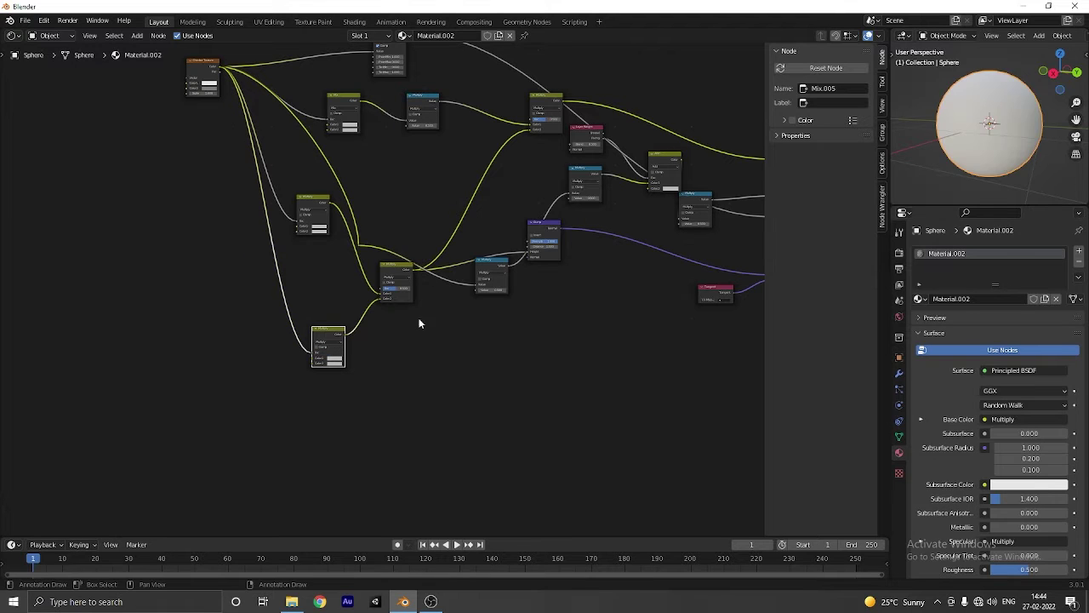
middle_click_drag(444, 340, 447, 336)
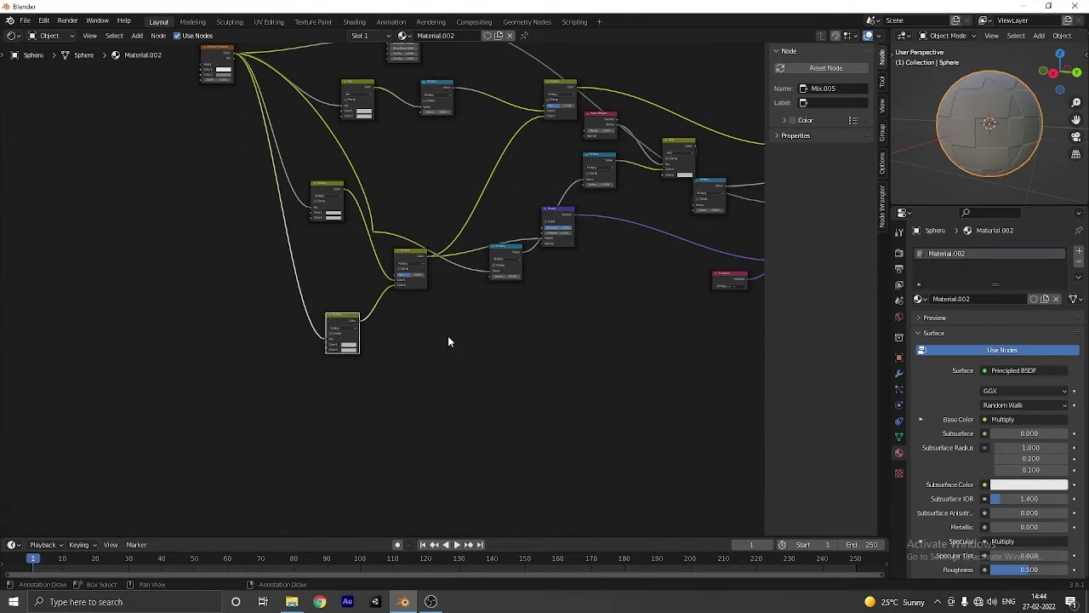
Add a Noise Texture node left of the lowest Multiply mix node and connect its Fac output to that node's Color1
key("shift+a")
type("snoise")
key("Return")
left_click(269, 328)
scroll(210, 358, "up", 3)
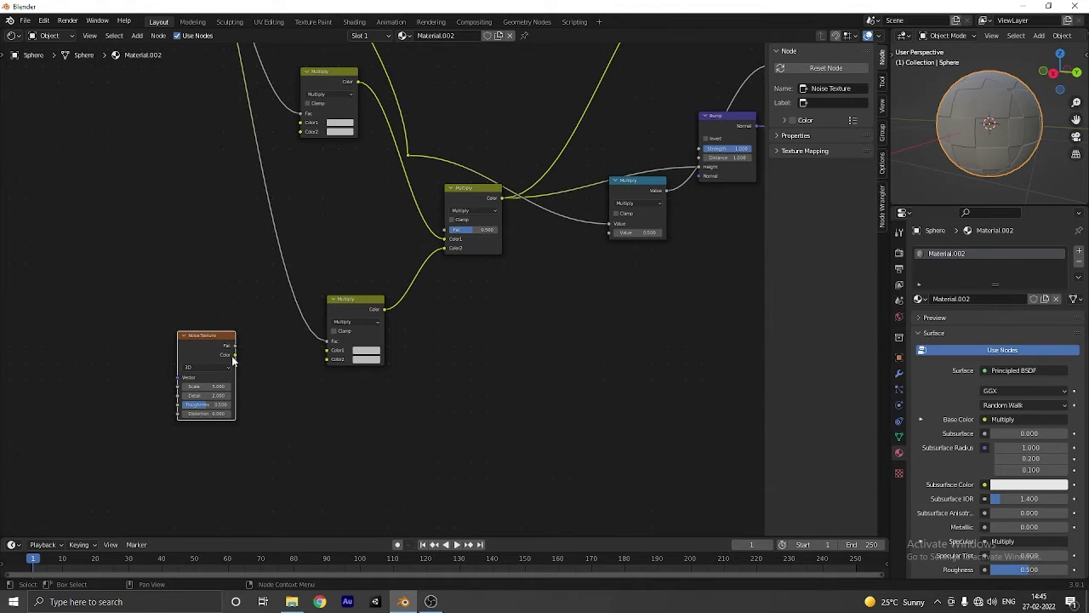
left_click_drag(234, 345, 332, 355)
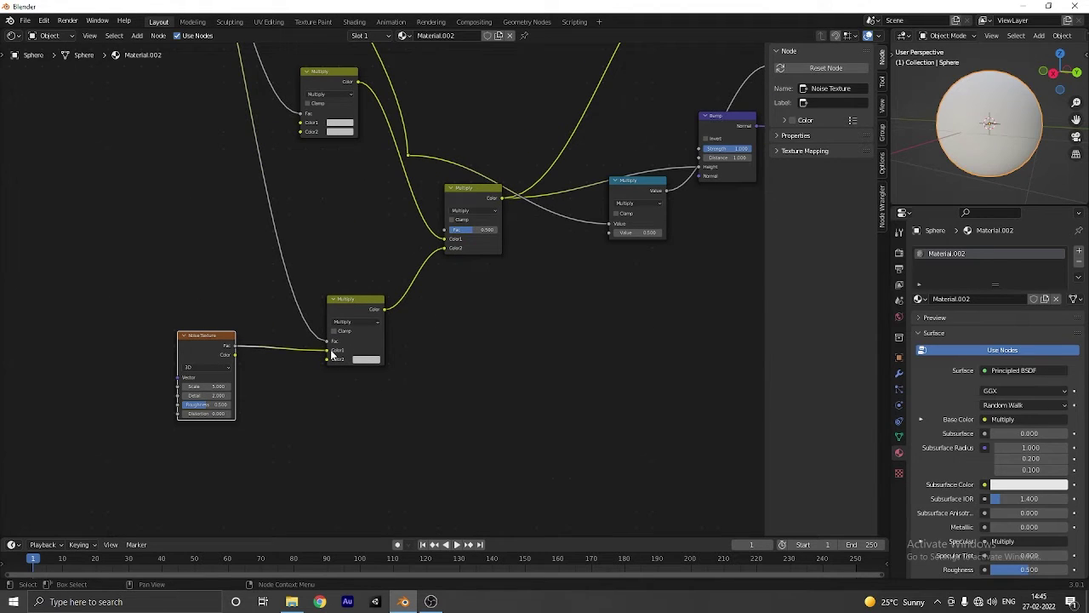
left_click_drag(202, 346, 215, 304)
scroll(263, 358, "up", 1)
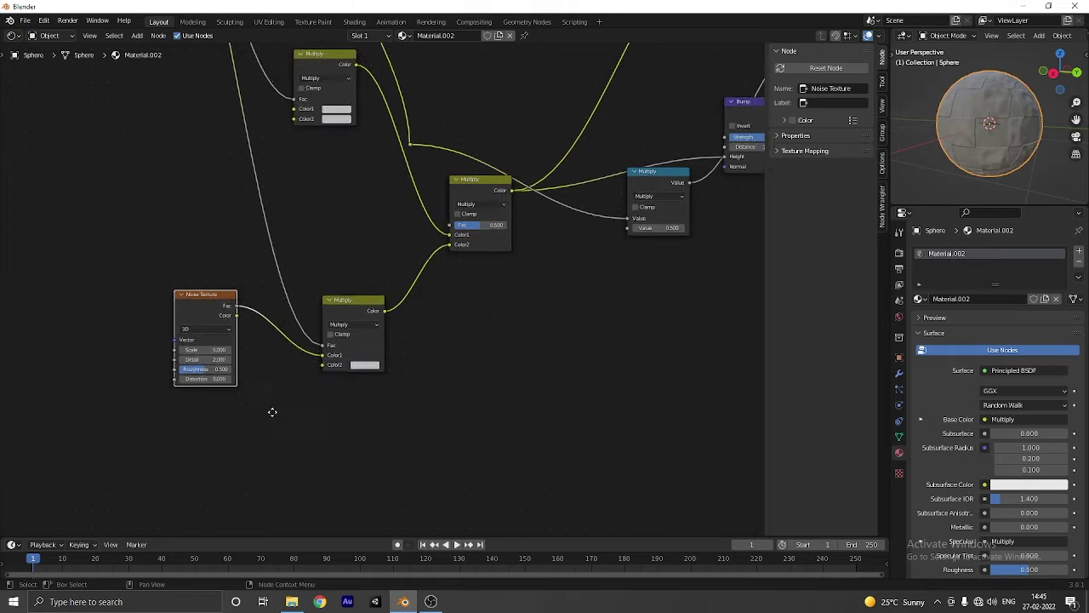
Duplicate the Noise Texture below the original and connect its Fac output to the lowest Multiply mix node's Color2
middle_click_drag(272, 411, 295, 384, "shift")
key("shift+d")
left_click(261, 439)
left_click_drag(239, 417, 345, 337)
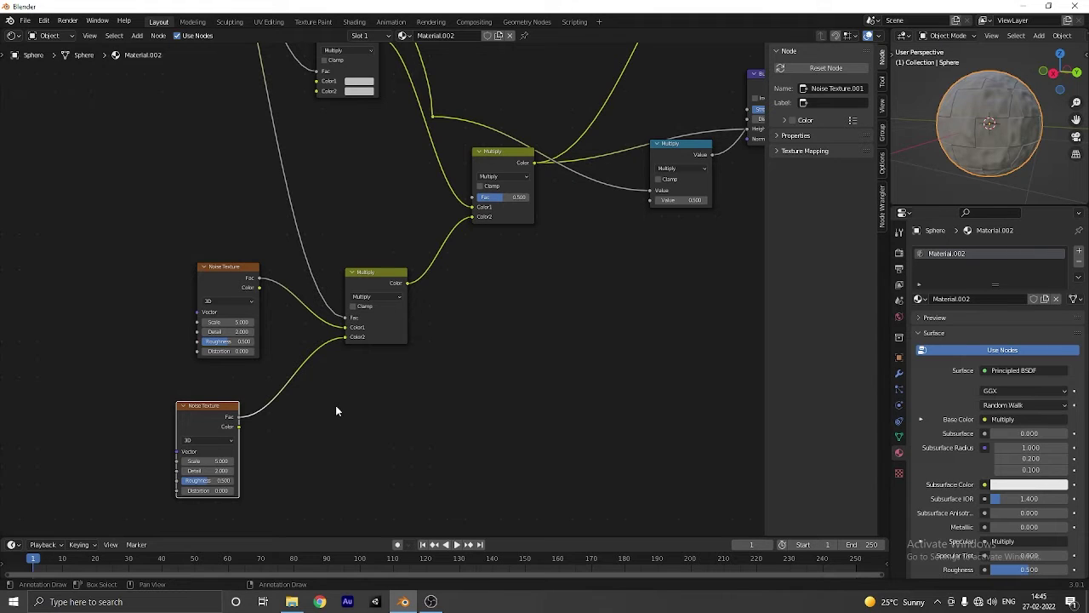
Try a Distortion of 2 on the upper Noise Texture
left_click(225, 350)
type("2")
key("Return")
scroll(254, 363, "up", 2)
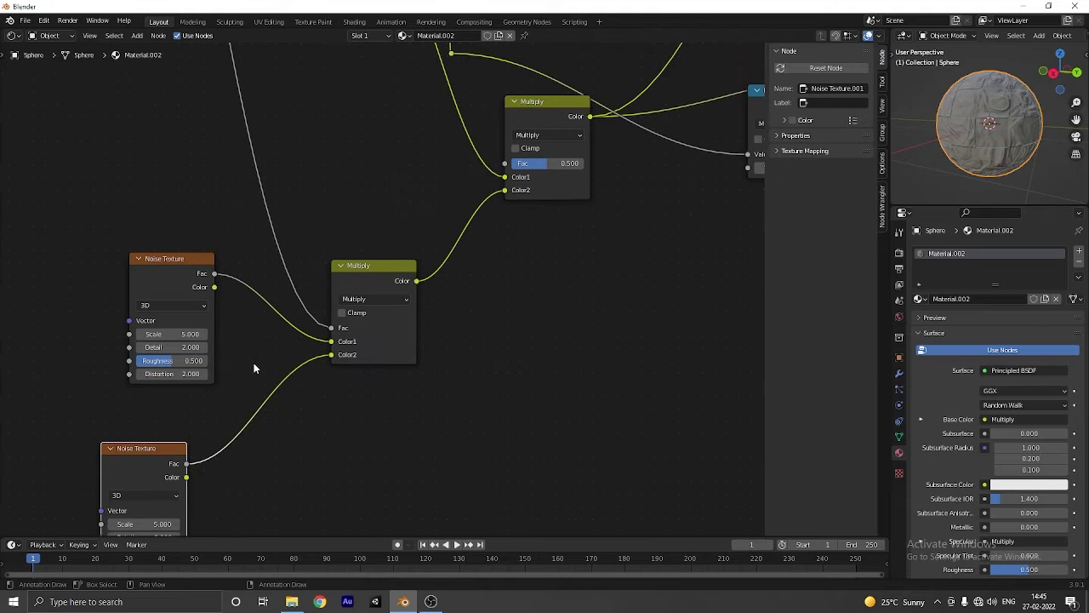
Set the upper Noise Texture's Distortion to 2.5
left_click(194, 374)
key("BackSpace")
type("2.5")
key("Return")
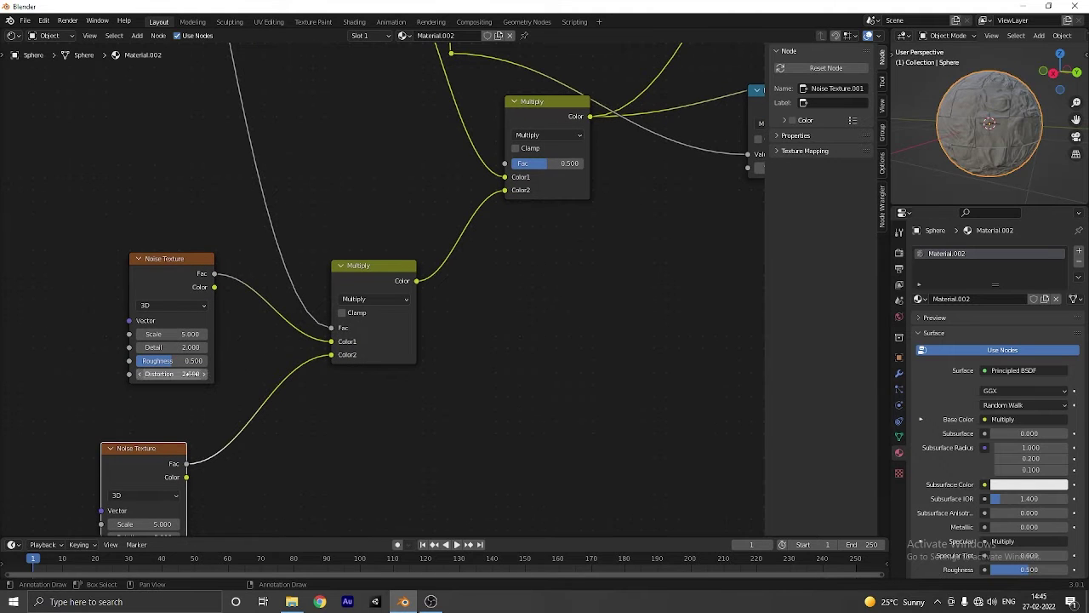
left_click(194, 373)
key("Return")
scroll(257, 479, "up", 1)
Try a Distortion of 12 on the lower Noise Texture
middle_click_drag(256, 479, 334, 337)
scroll(334, 337, "up", 1)
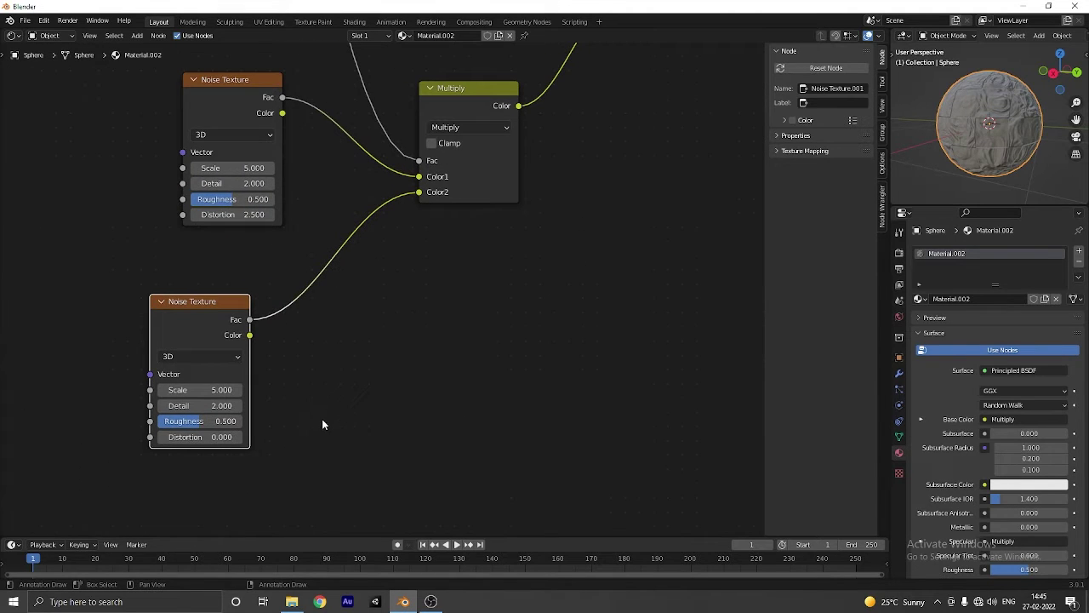
left_click(221, 436)
key("BackSpace")
type("12")
key("Return")
Set the lower Noise Texture's Distortion to 1.3
left_click(216, 438)
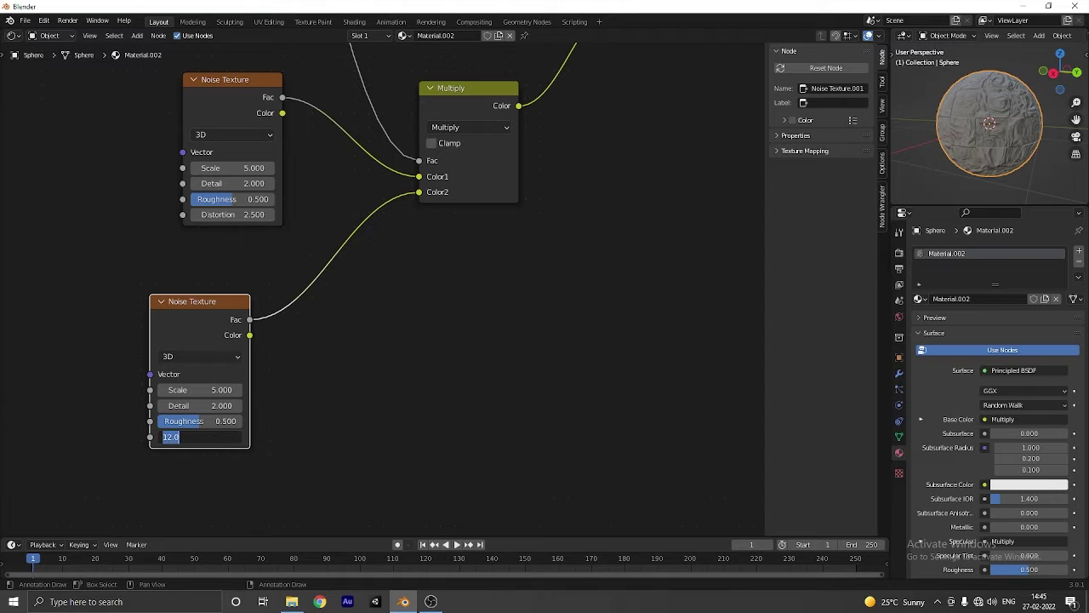
key("BackSpace")
type("1.3")
key("Return")
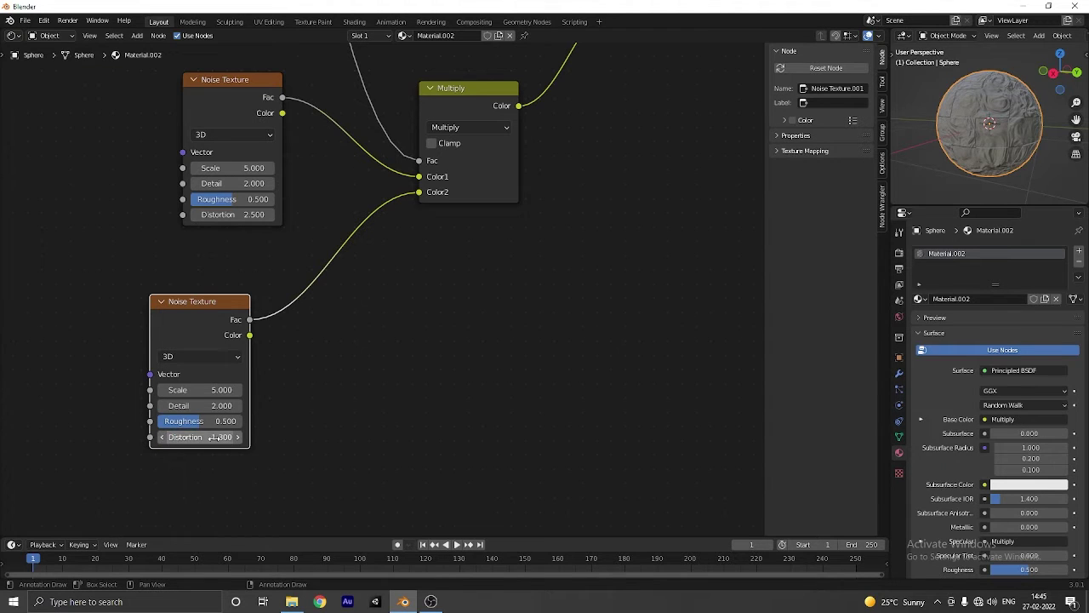
Add a Mapping node left of the upper Noise Texture and connect its Vector output to that texture's Vector input
scroll(244, 438, "down", 1)
middle_click_drag(244, 437, 311, 393)
key("shift+a")
left_click(189, 306)
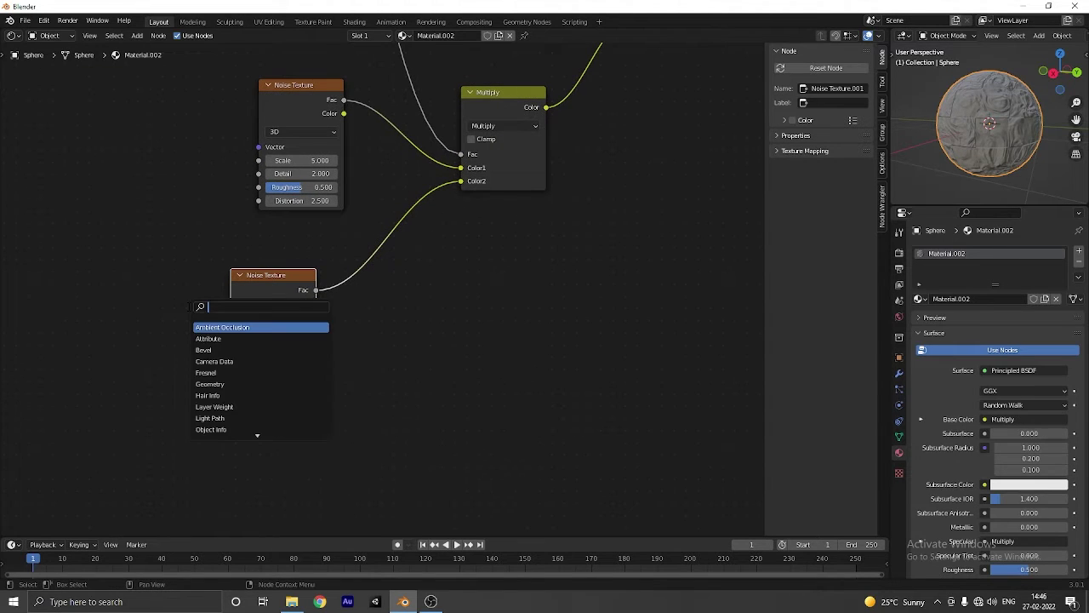
type("mapp")
key("Return")
left_click(82, 133)
left_click_drag(164, 149, 259, 148)
left_click_drag(133, 136, 130, 93)
scroll(157, 227, "down", 5)
left_click_drag(212, 166, 213, 134)
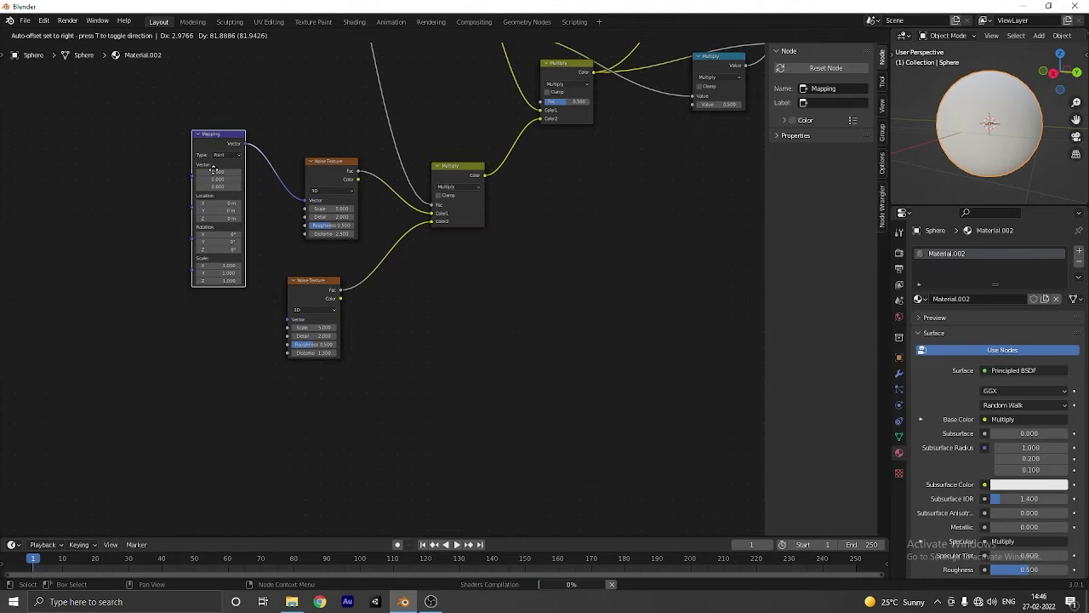
Duplicate the Mapping node below the original and connect its Vector output to the lower Noise Texture's Vector input
key("shift+d")
left_click(204, 375)
scroll(221, 379, "up", 1)
left_click_drag(212, 364, 269, 326)
scroll(272, 353, "down", 2)
Set the upper Mapping node's Y scale to 30
middle_click_drag(227, 385, 315, 321)
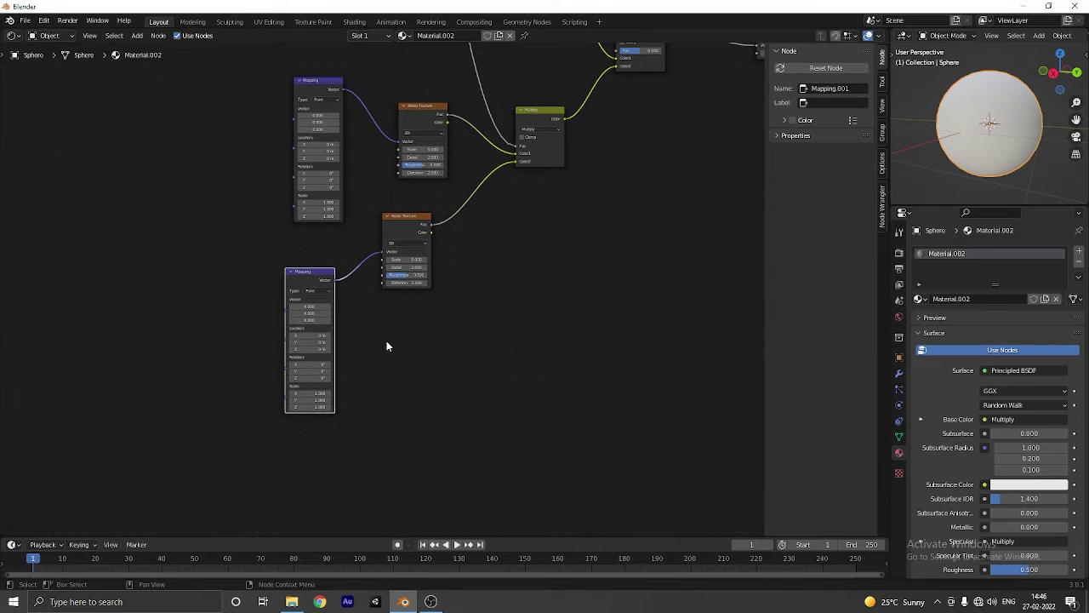
scroll(365, 162, "up", 3)
scroll(311, 256, "down", 1)
Set the lower Mapping node's X scale to 30 and its Y scale to 0.2
middle_click_drag(324, 370, 360, 265)
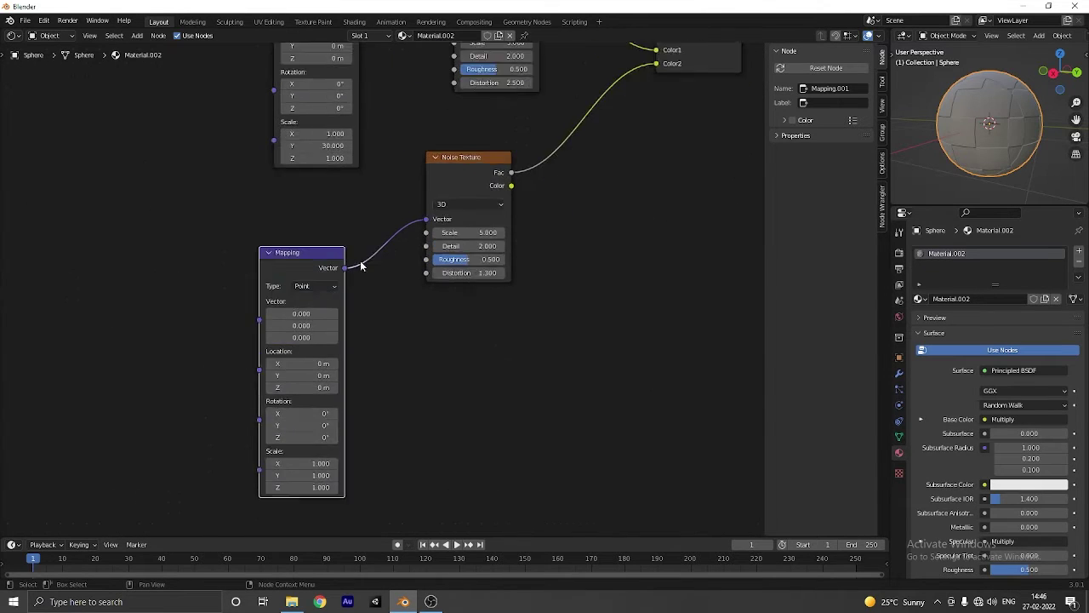
scroll(362, 268, "up", 2)
left_click(310, 494)
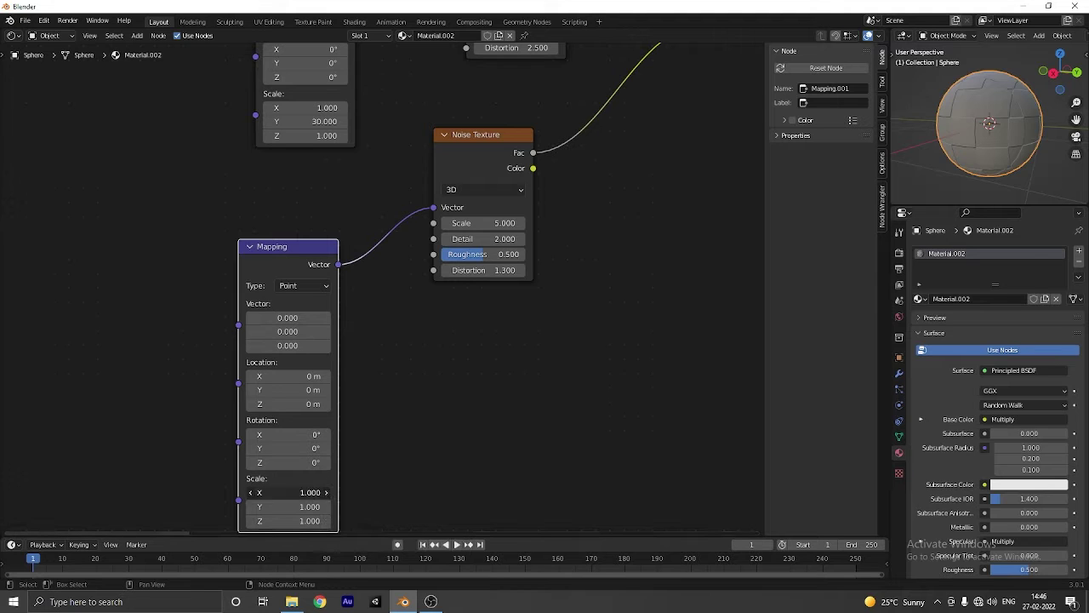
type("30")
key("Return")
scroll(494, 366, "up", 2)
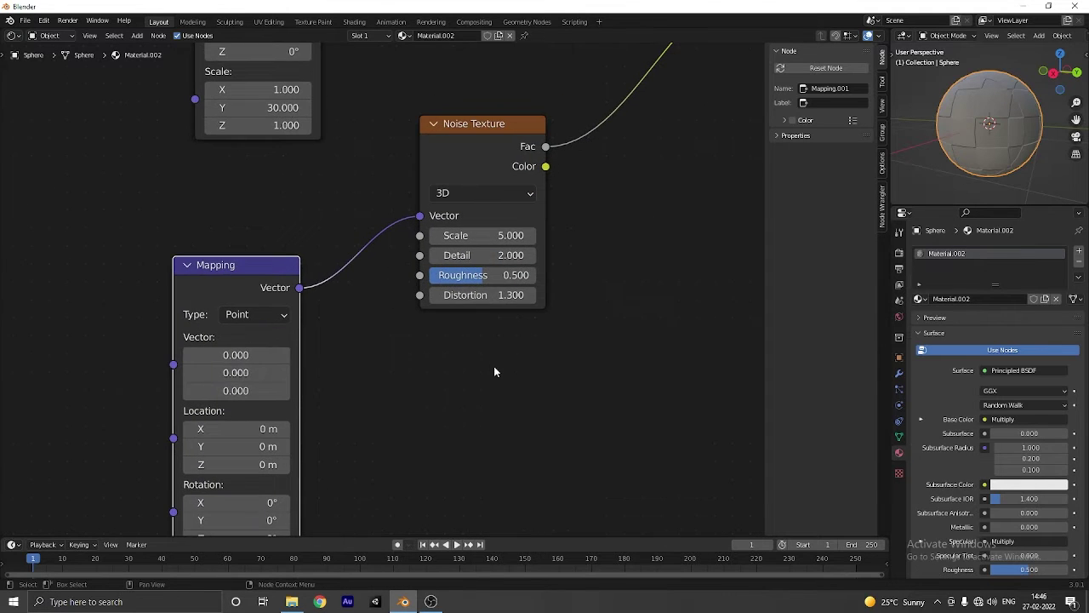
scroll(493, 366, "down", 3)
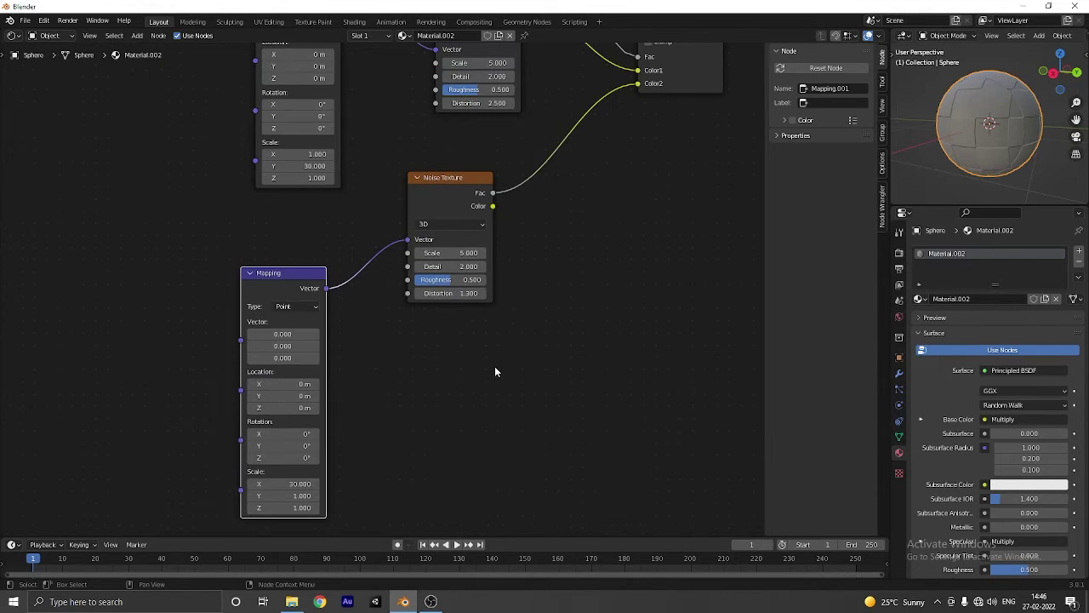
scroll(493, 367, "down", 1)
middle_click_drag(391, 447, 422, 407)
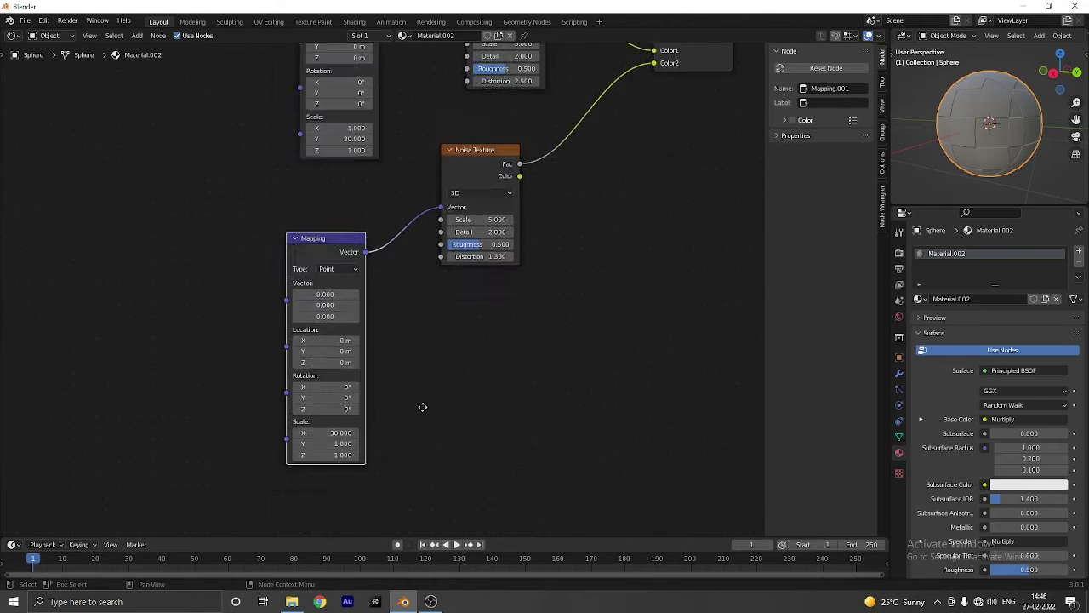
scroll(352, 408, "up", 2)
double_click(345, 484)
type("0.2")
key("Return")
scroll(417, 358, "down", 3)
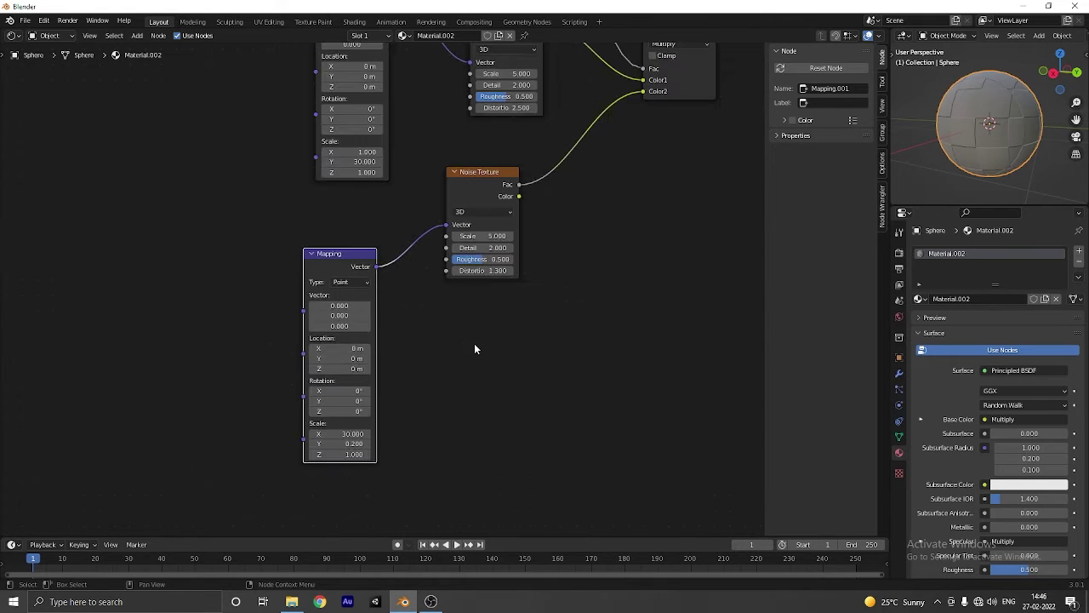
scroll(451, 385, "down", 2)
scroll(561, 270, "down", 3)
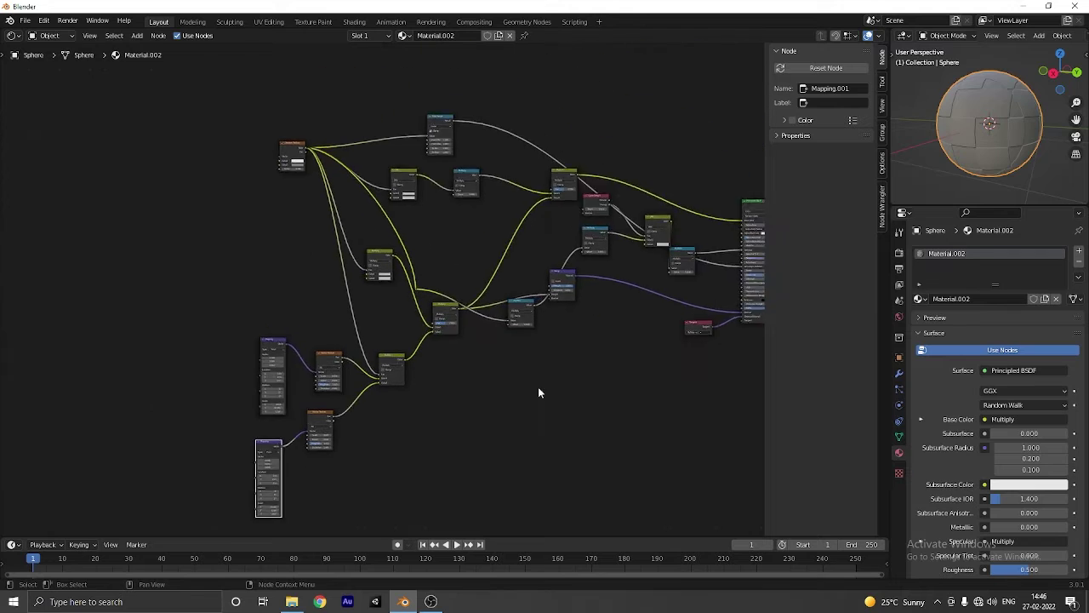
Add a Voronoi Texture node left of the Checker Texture and connect its Distance output to the Mix node's Color1 input
scroll(537, 386, "down", 1)
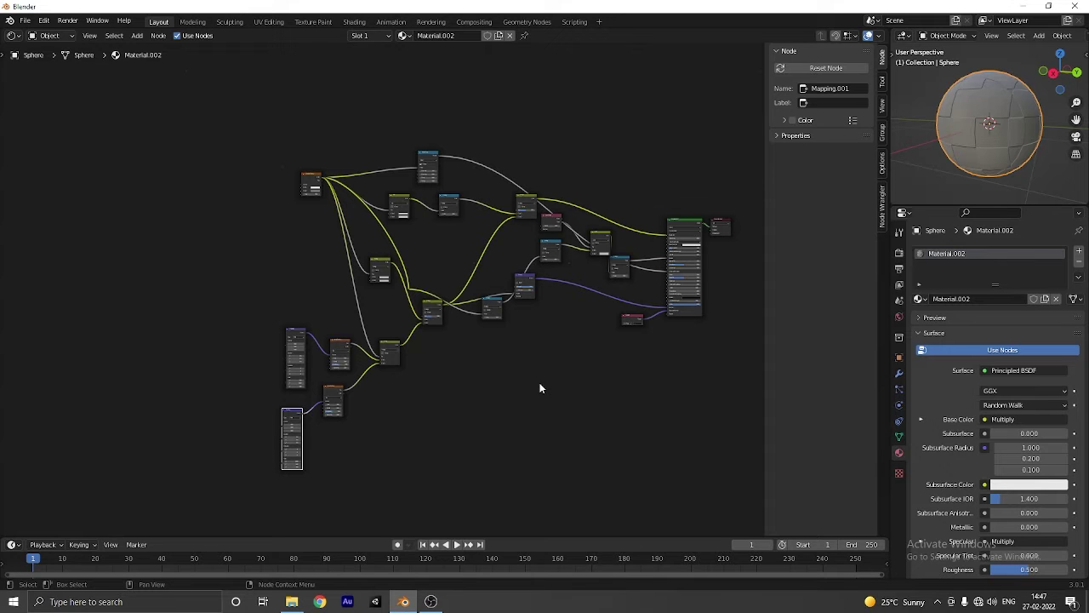
scroll(243, 230, "up", 4)
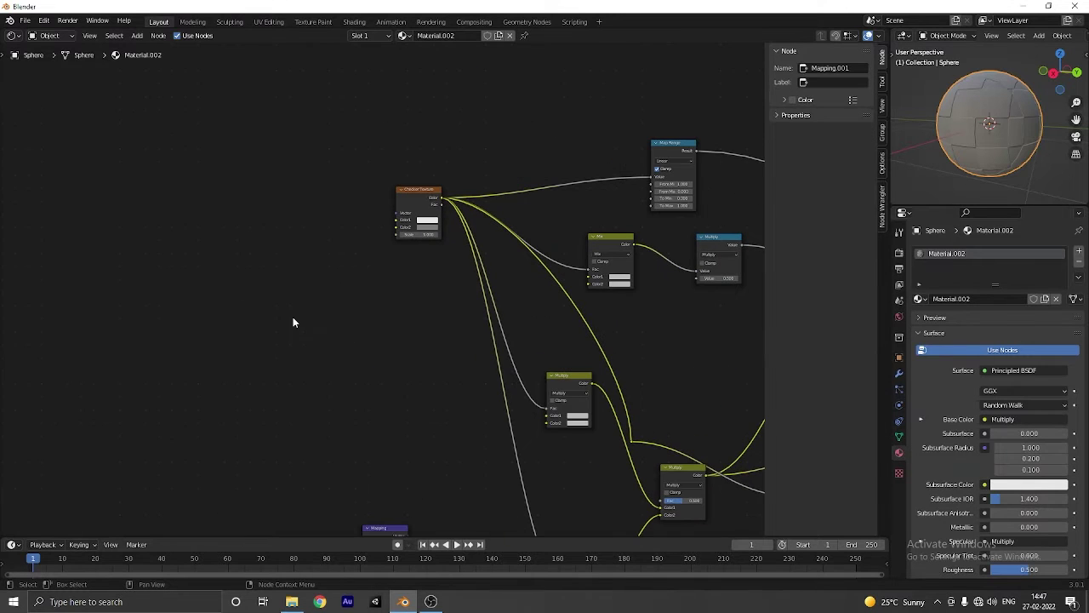
scroll(313, 199, "up", 7)
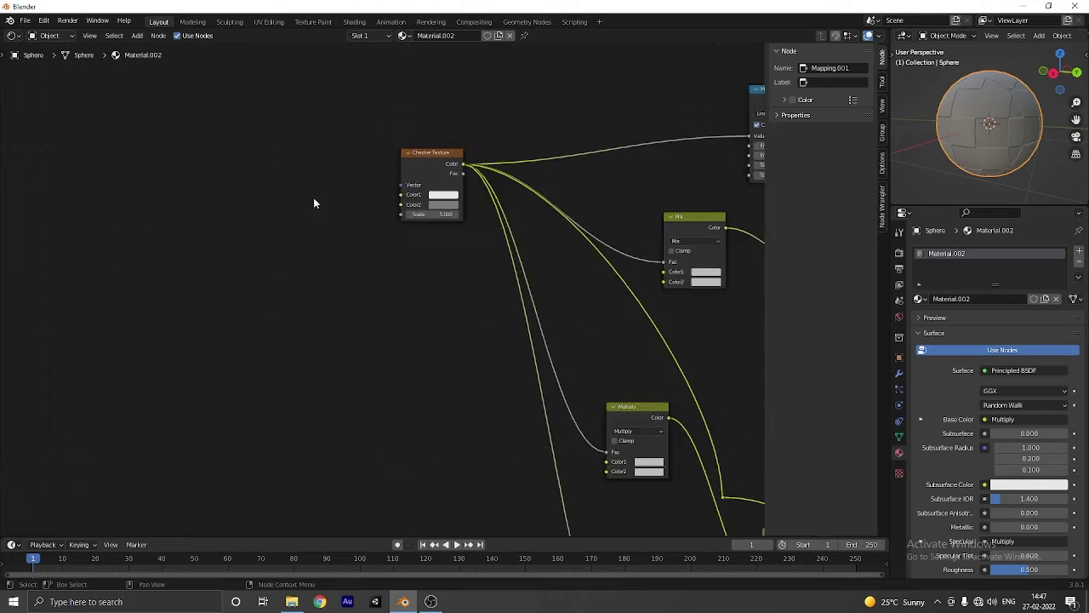
middle_click_drag(314, 199, 294, 281)
key("shift+a")
key("s")
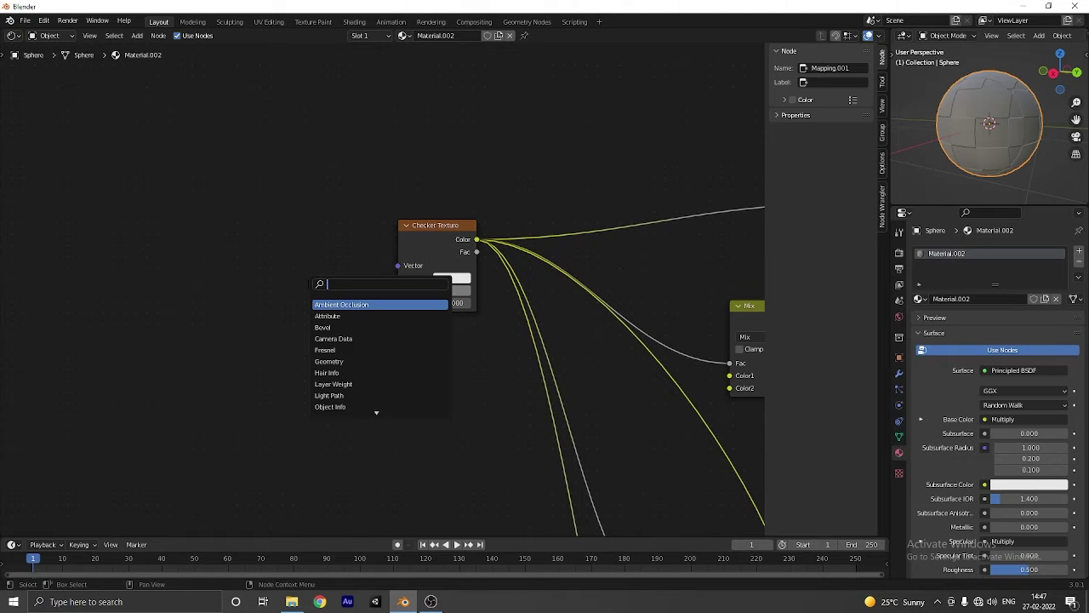
type("voronoi")
key("Return")
left_click(272, 242)
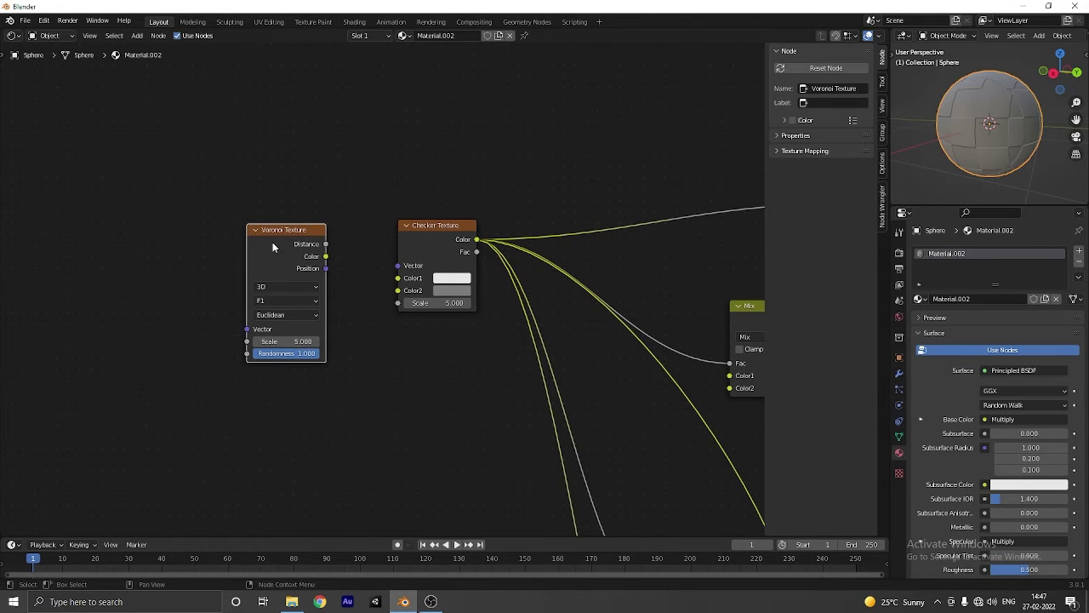
scroll(380, 289, "down", 3)
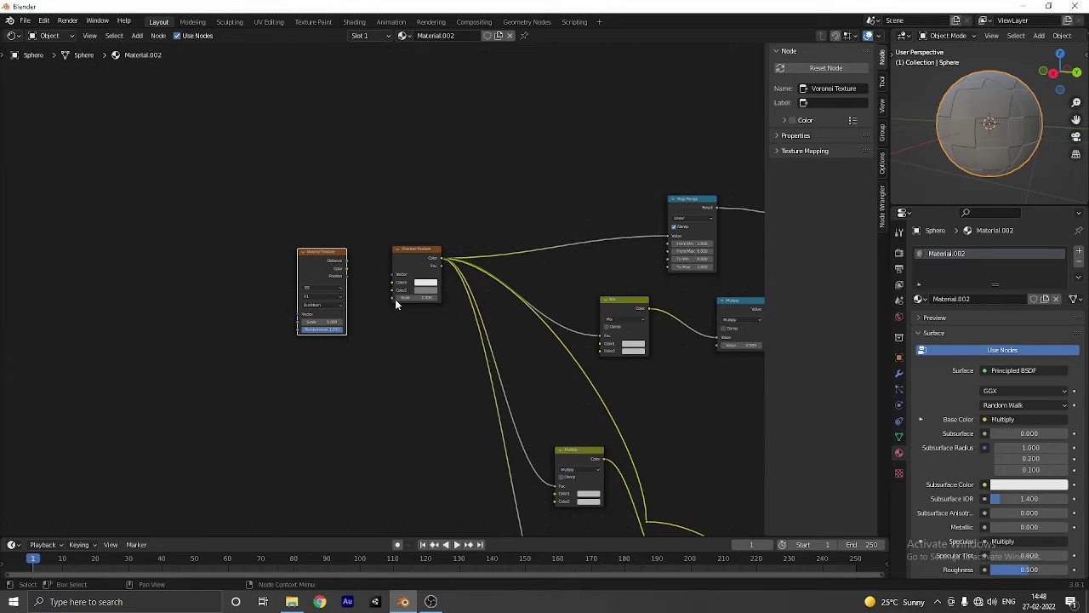
left_click_drag(355, 269, 604, 351)
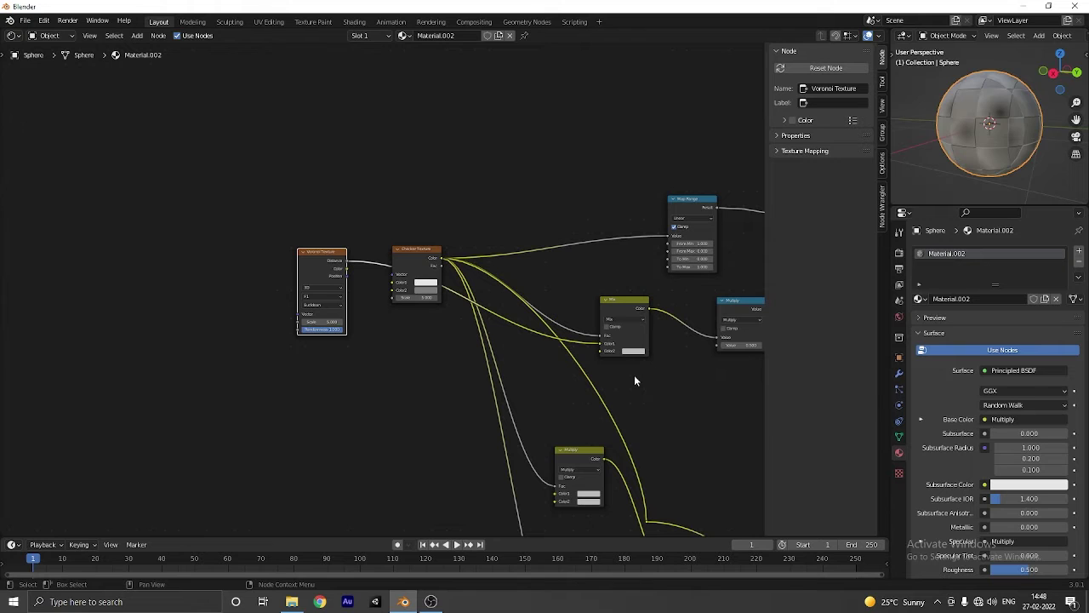
Change the Voronoi Texture's feature output to Smooth F1 and set its scale to 2
scroll(445, 321, "up", 5)
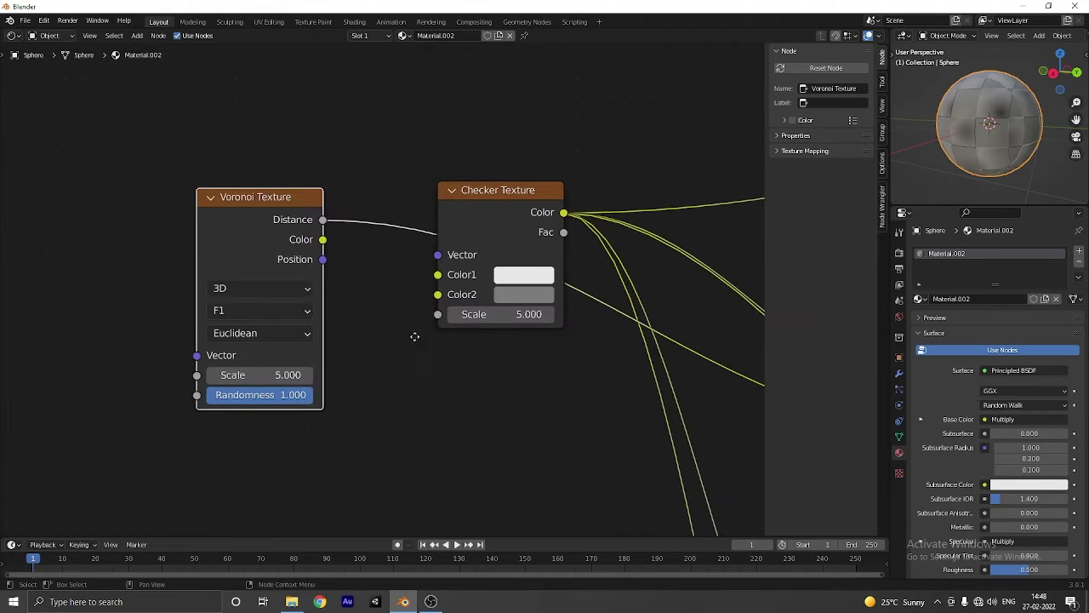
left_click(308, 311)
left_click(247, 371)
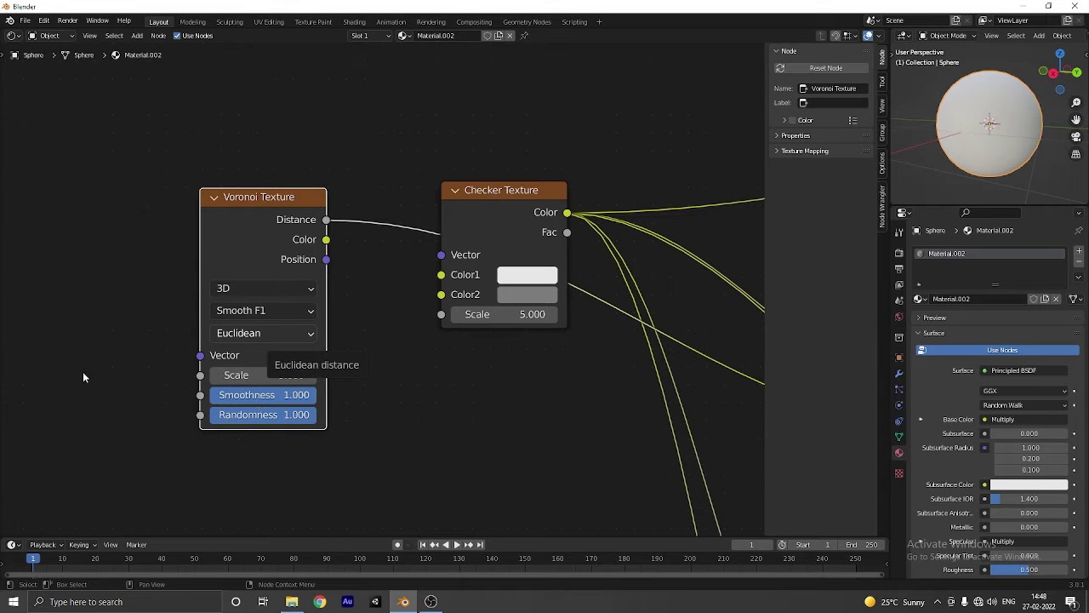
left_click(263, 376)
type("2")
key("Return")
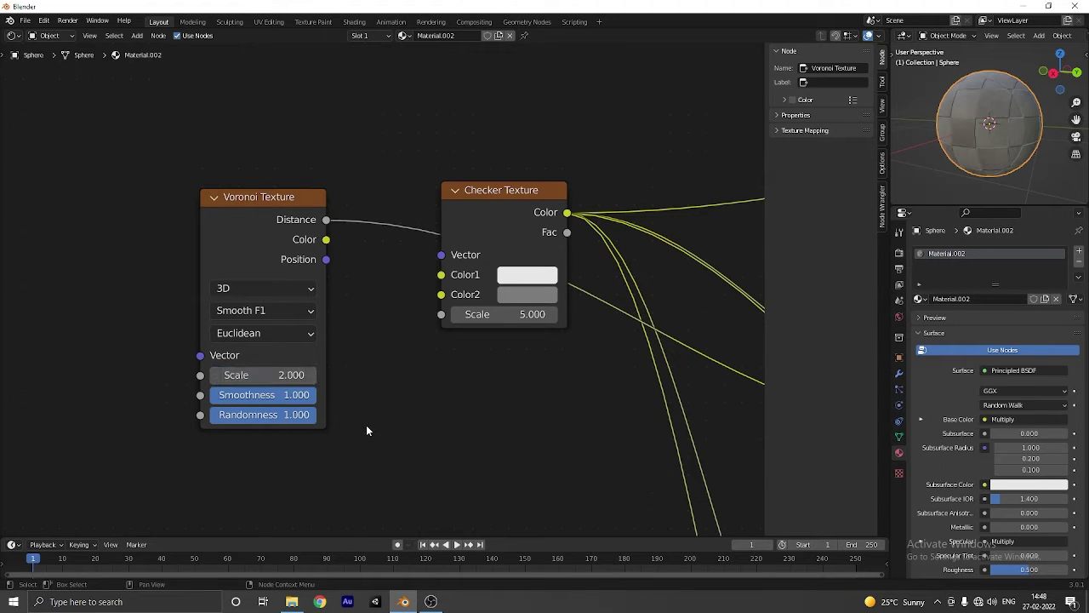
Add a Mapping node left of the Voronoi Texture and connect its Vector output to that texture's Vector input
scroll(388, 421, "up", 3)
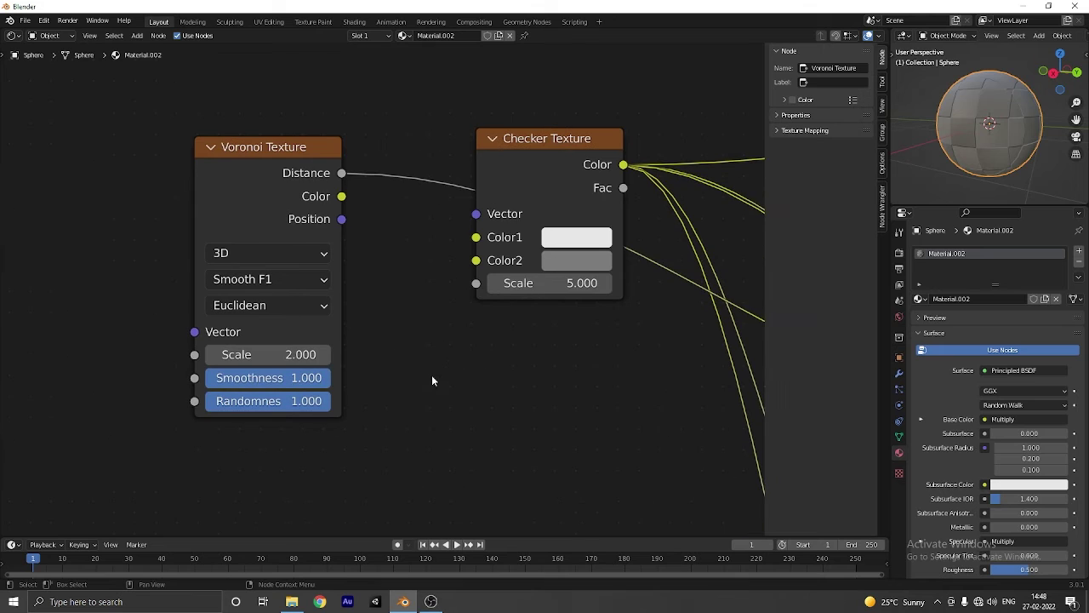
scroll(431, 380, "up", 1)
scroll(430, 379, "down", 3)
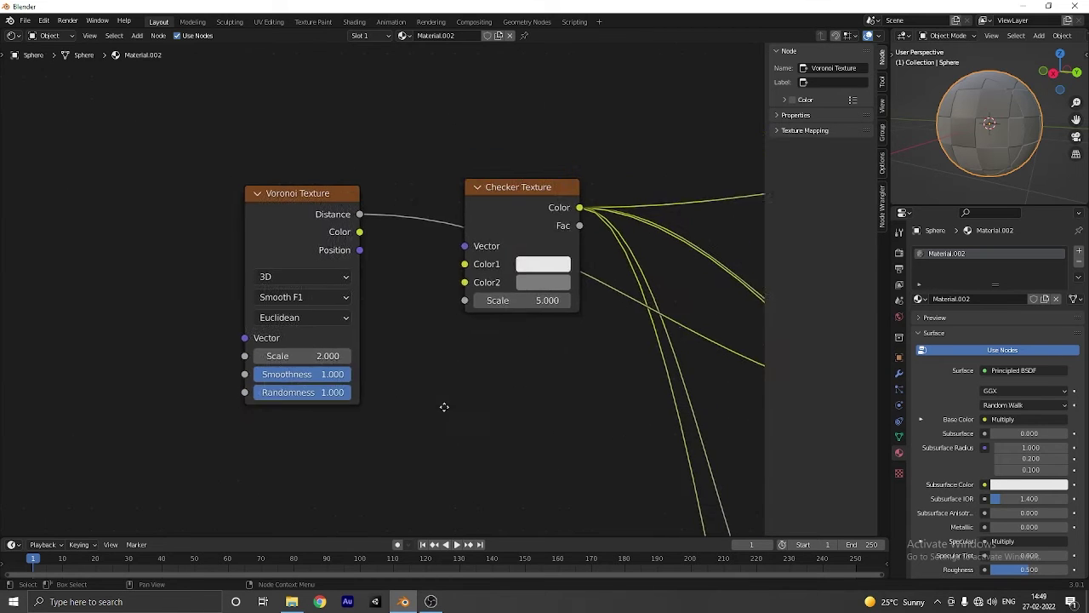
scroll(462, 440, "down", 1)
key("shift+a")
type("map")
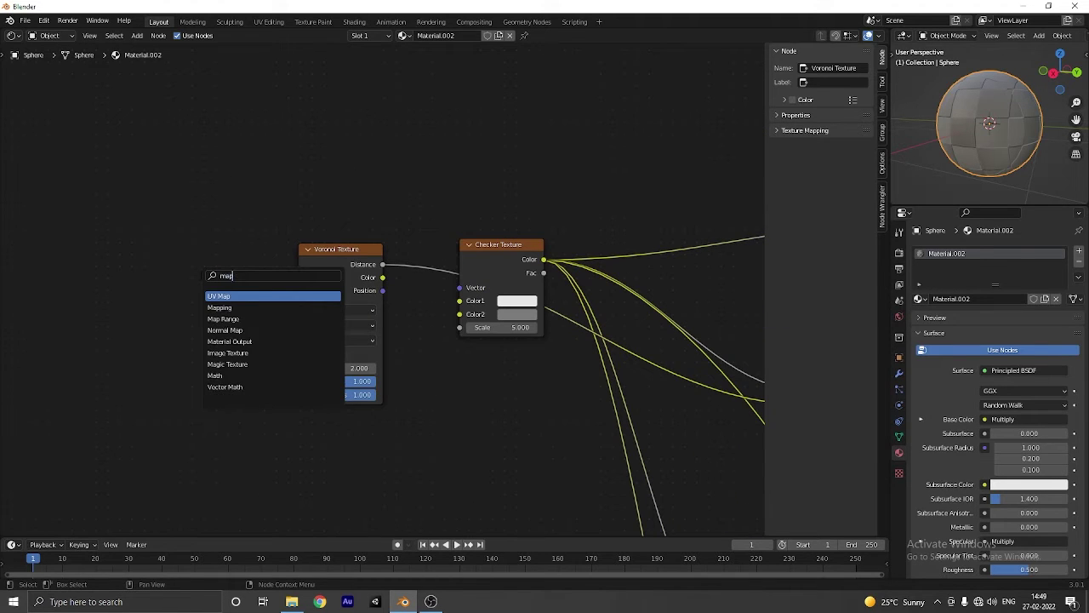
left_click(220, 307)
left_click(233, 277)
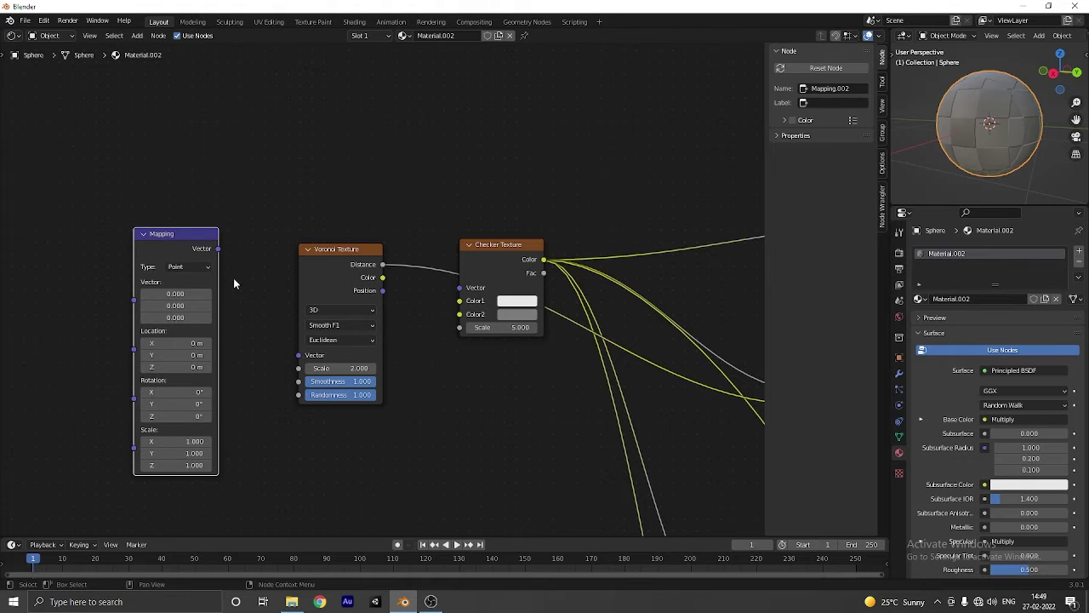
left_click_drag(218, 248, 299, 355)
Connect the new Mapping node's Vector output to the Checker Texture's Vector input as well
scroll(344, 356, "down", 3)
middle_click_drag(287, 263, 206, 263)
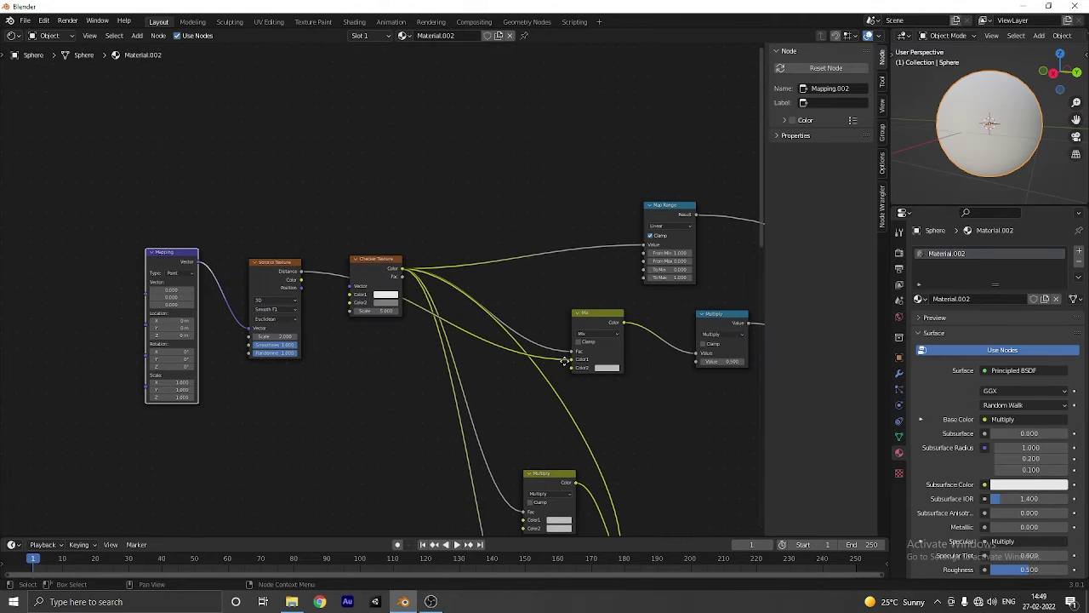
scroll(201, 263, "down", 2)
middle_click_drag(471, 337, 626, 364)
scroll(352, 304, "up", 2)
left_click_drag(354, 281, 490, 303)
Add a Combine XYZ node left of the upper Mapping node and place a duplicate of it directly below
scroll(487, 362, "down", 1)
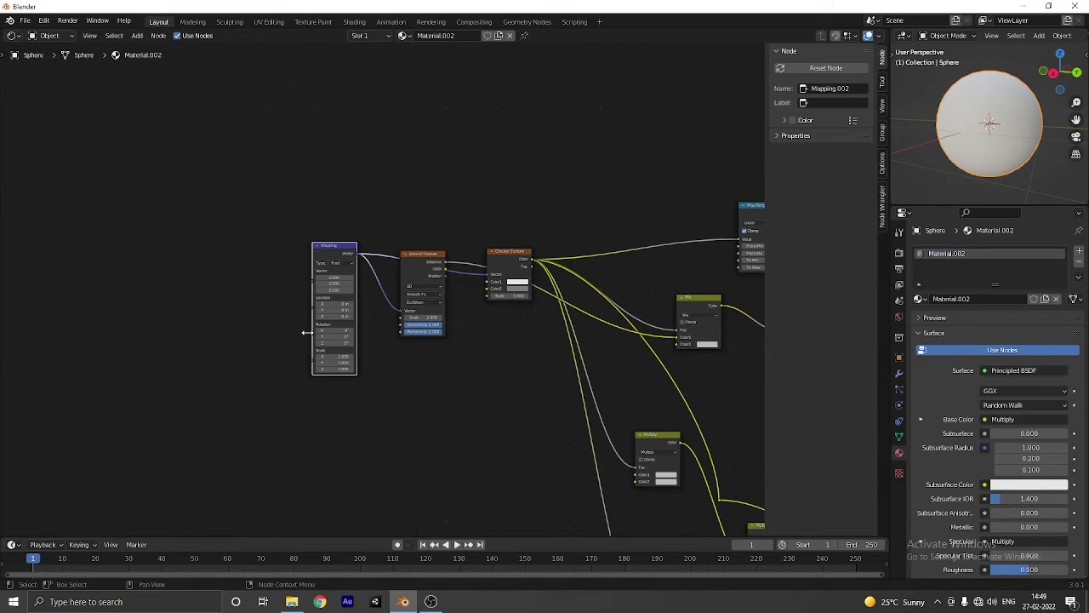
type("com")
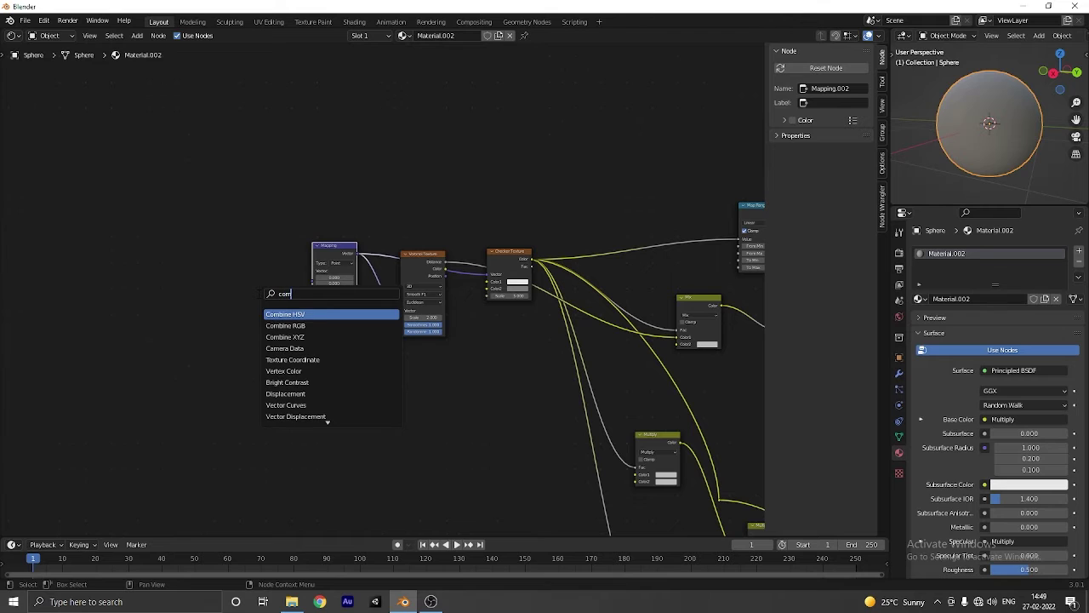
key("Down")
key("Down")
key("Return")
left_click(226, 266)
left_click(224, 266)
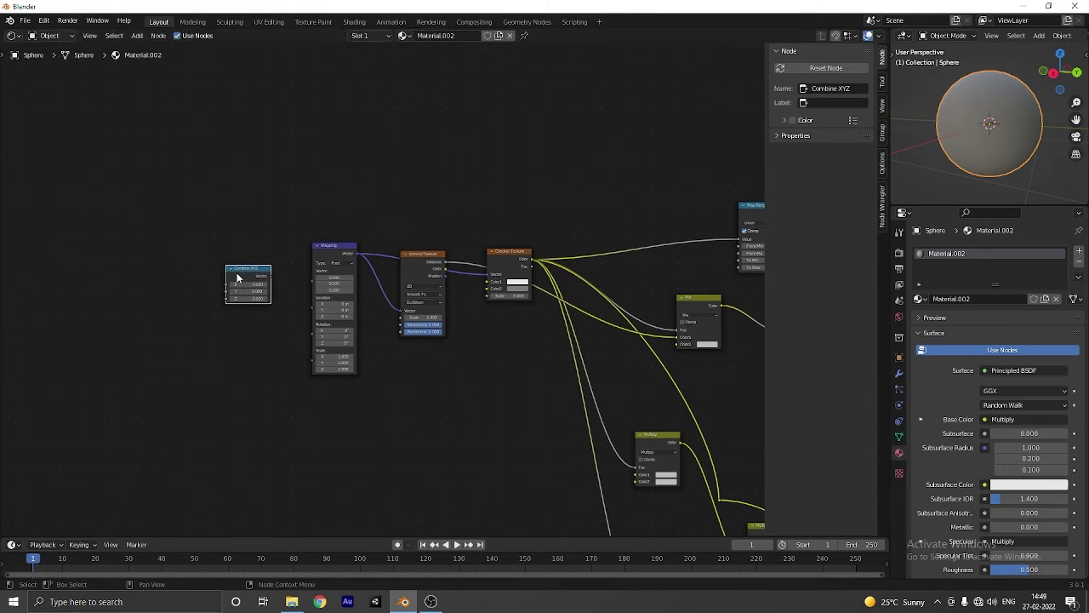
key("shift+d")
left_click(241, 322)
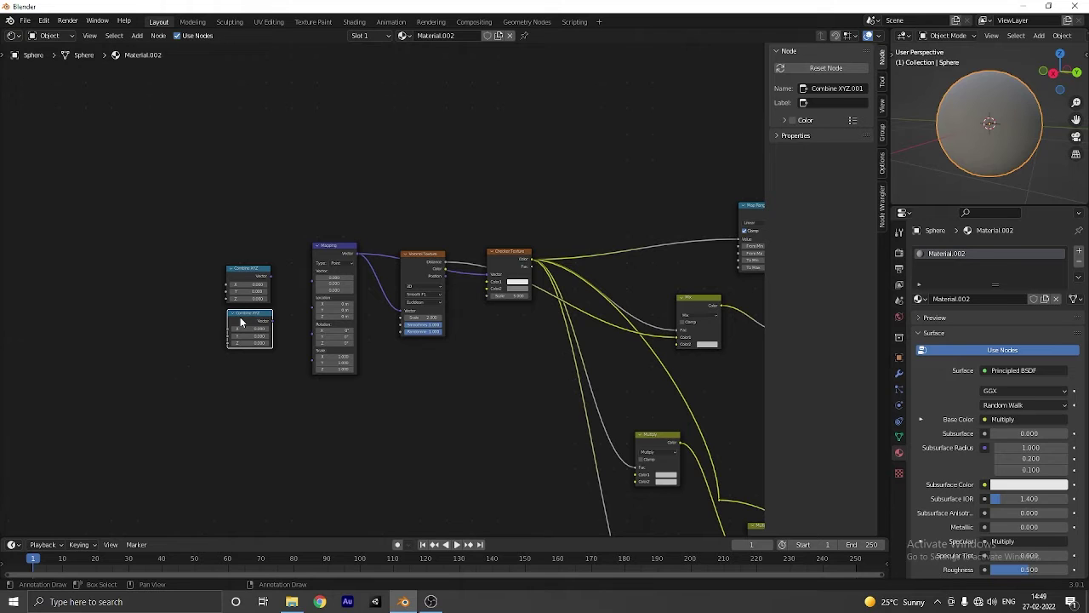
scroll(366, 349, "up", 2)
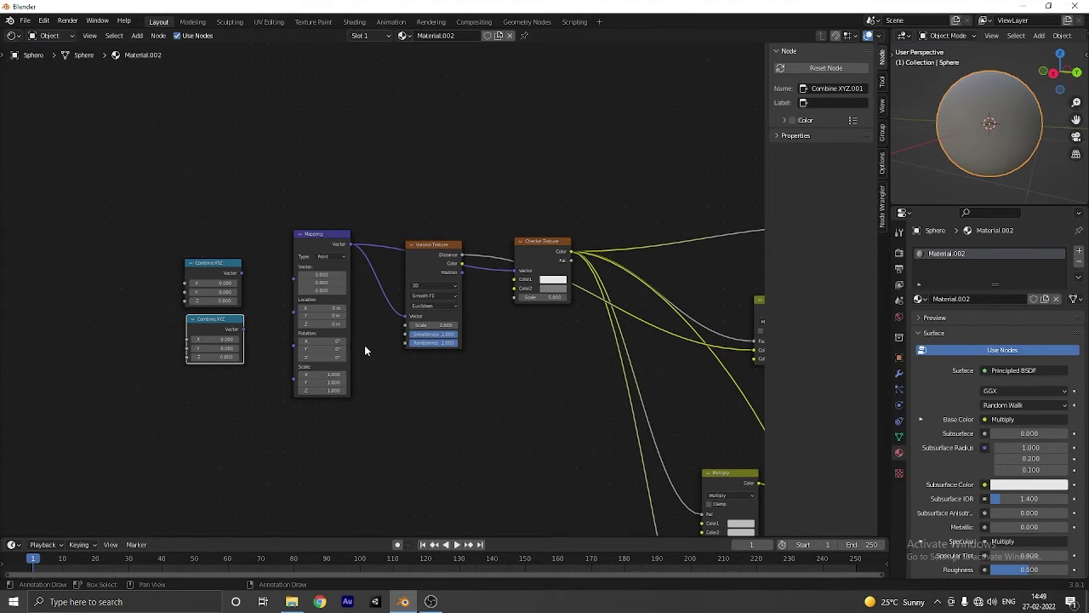
Add a Reroute point in the empty area between the upper and lower Mapping nodes
scroll(406, 403, "down", 1)
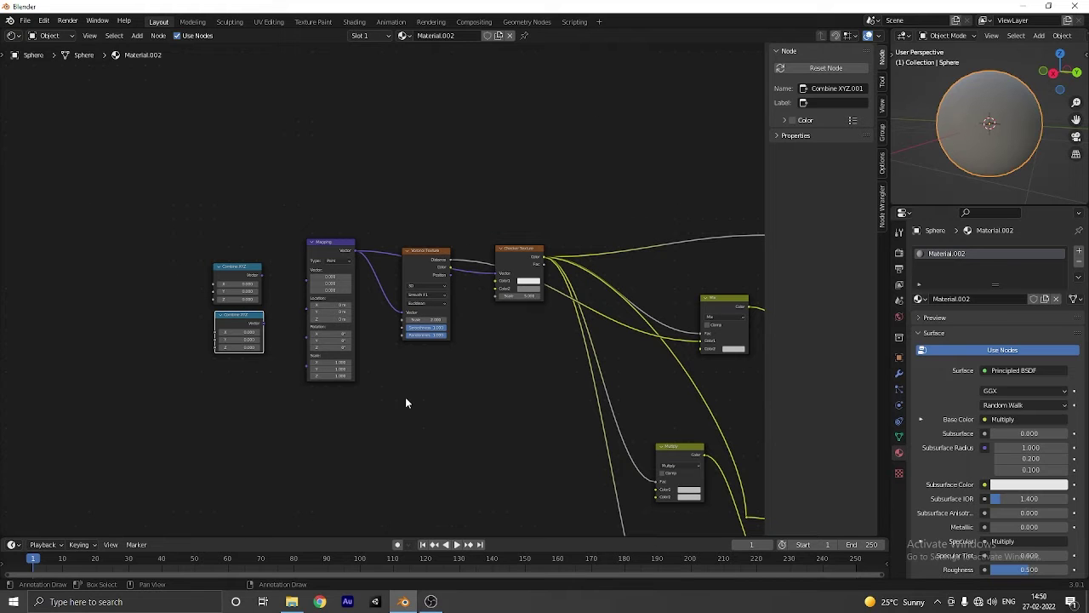
scroll(443, 374, "down", 3)
middle_click_drag(458, 389, 454, 280)
scroll(456, 319, "down", 8)
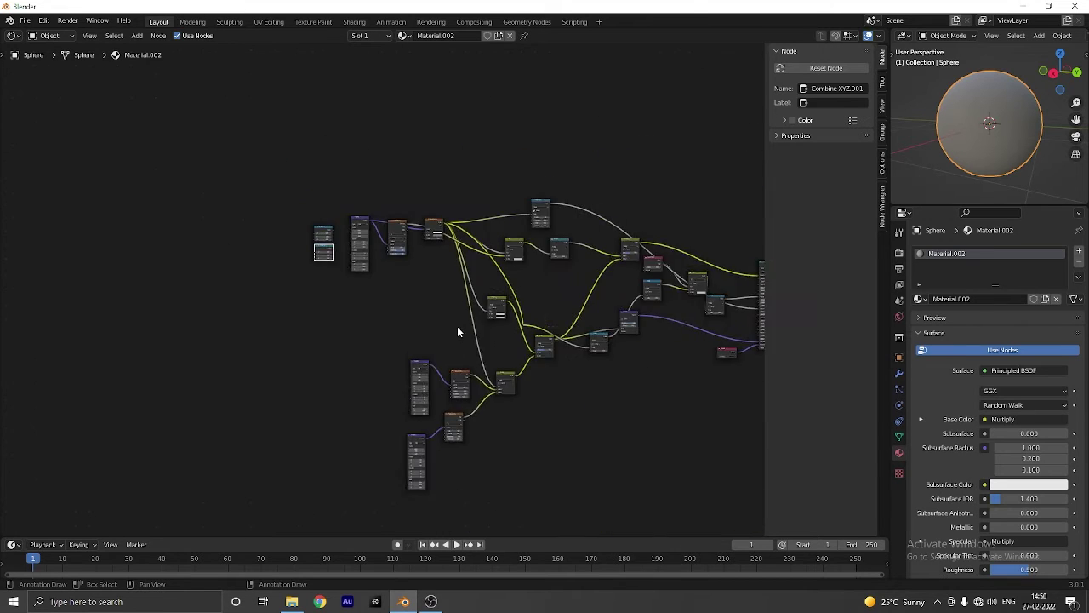
scroll(442, 310, "up", 6)
left_click_drag(329, 185, 428, 443)
middle_click_drag(407, 437, 440, 340)
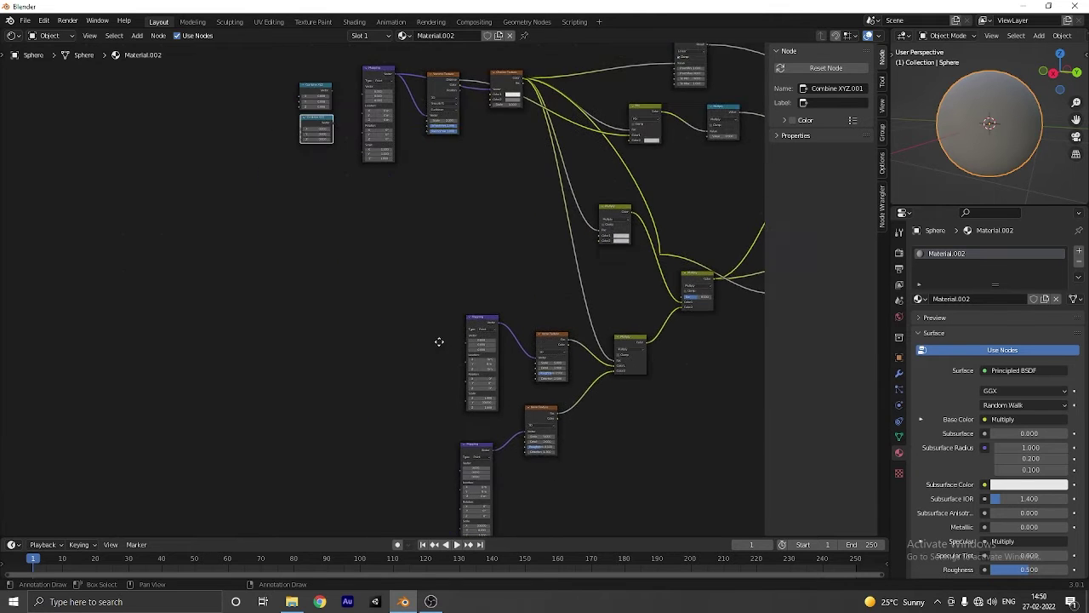
scroll(387, 285, "up", 1)
left_click_drag(360, 78, 314, 209)
right_click(276, 275)
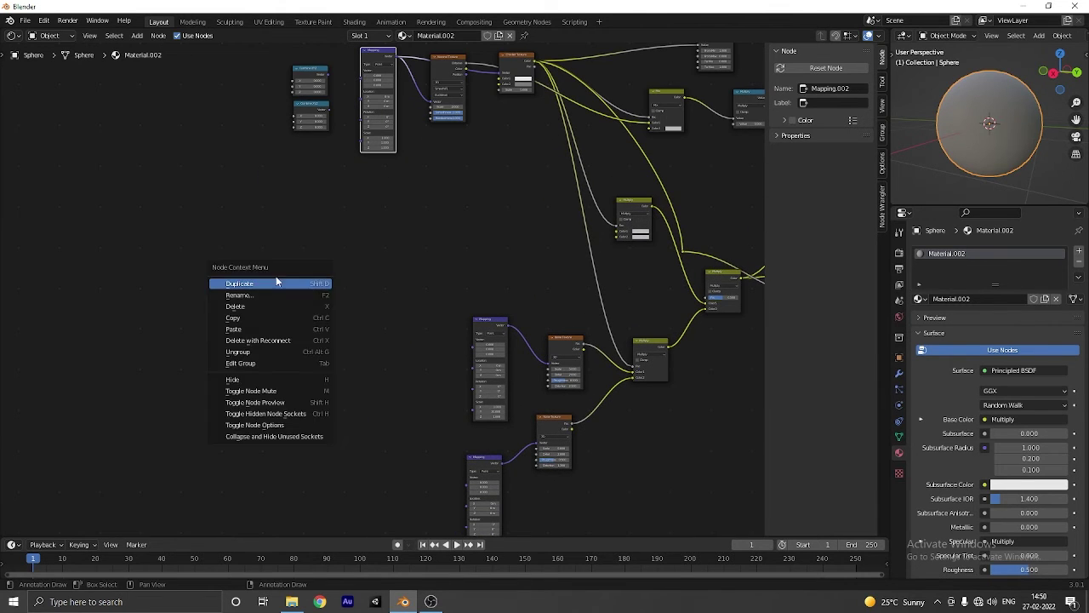
key("shift+a")
type("ser")
key("BackSpace")
key("BackSpace")
type("re")
key("Return")
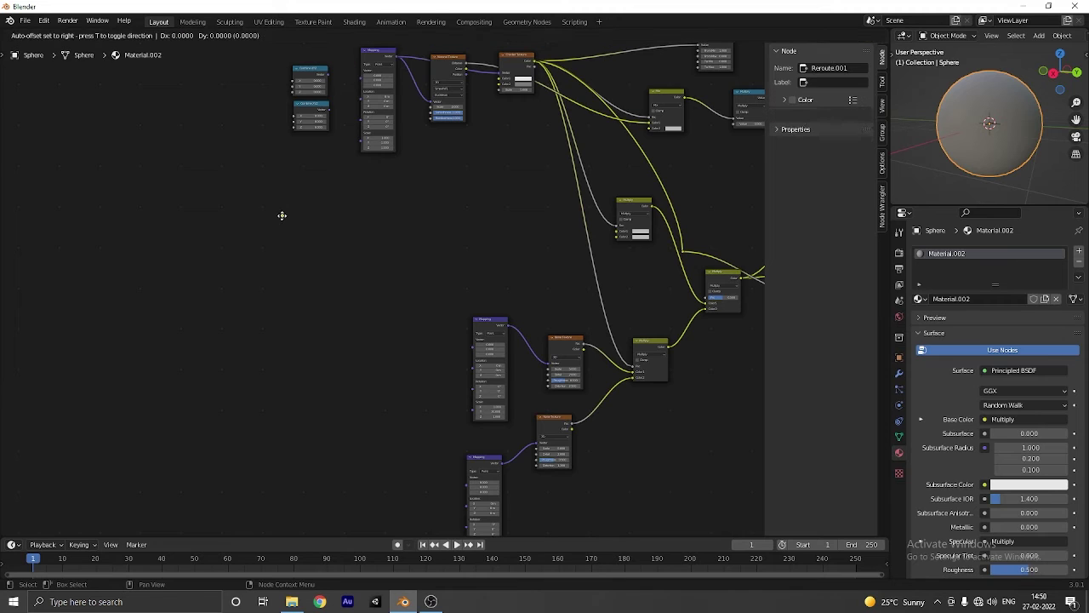
left_click(321, 273)
Connect the Reroute to all three Mapping nodes' Vector inputs, and the Combine XYZ outputs to the upper Mapping node's Location and Scale
left_click_drag(362, 73, 473, 340)
left_click_drag(323, 284, 484, 427)
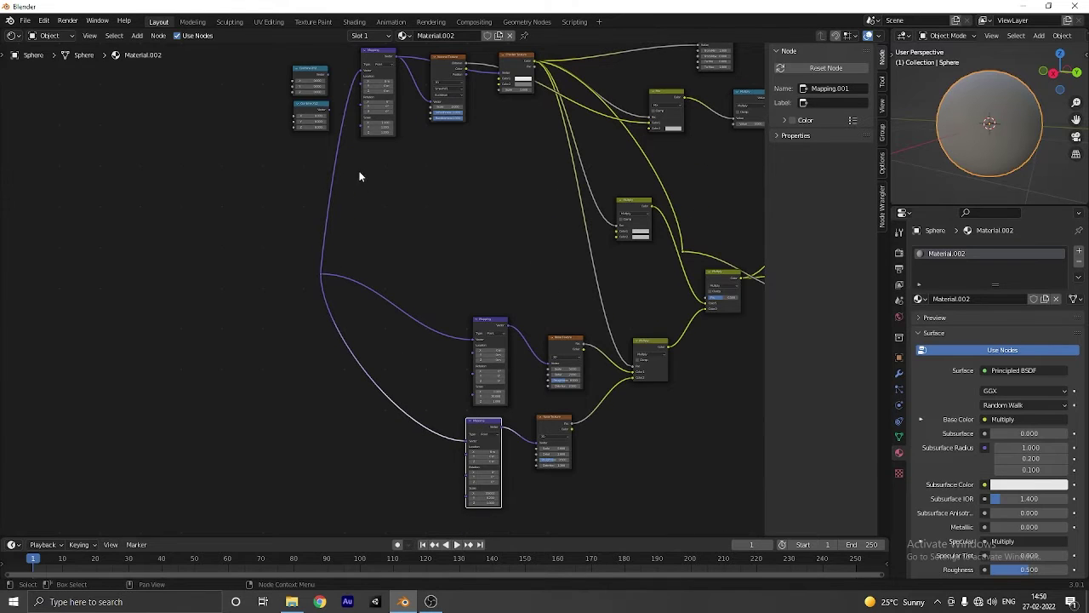
left_click_drag(328, 74, 365, 113)
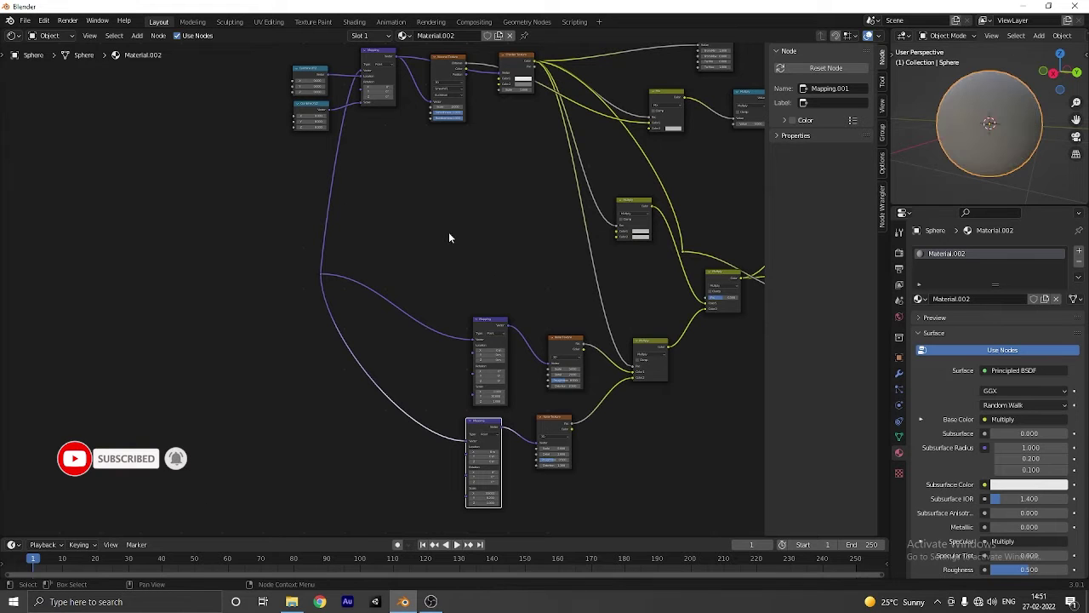
Set the Voronoi Texture's randomness to 0 and its scale to 20
scroll(461, 315, "up", 5)
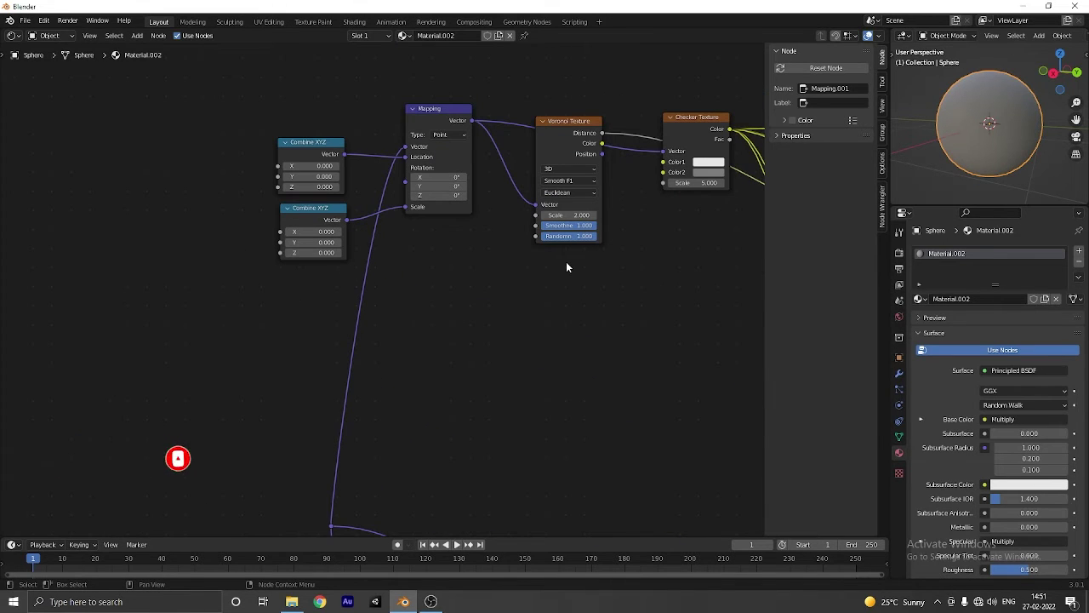
left_click_drag(568, 236, 547, 247)
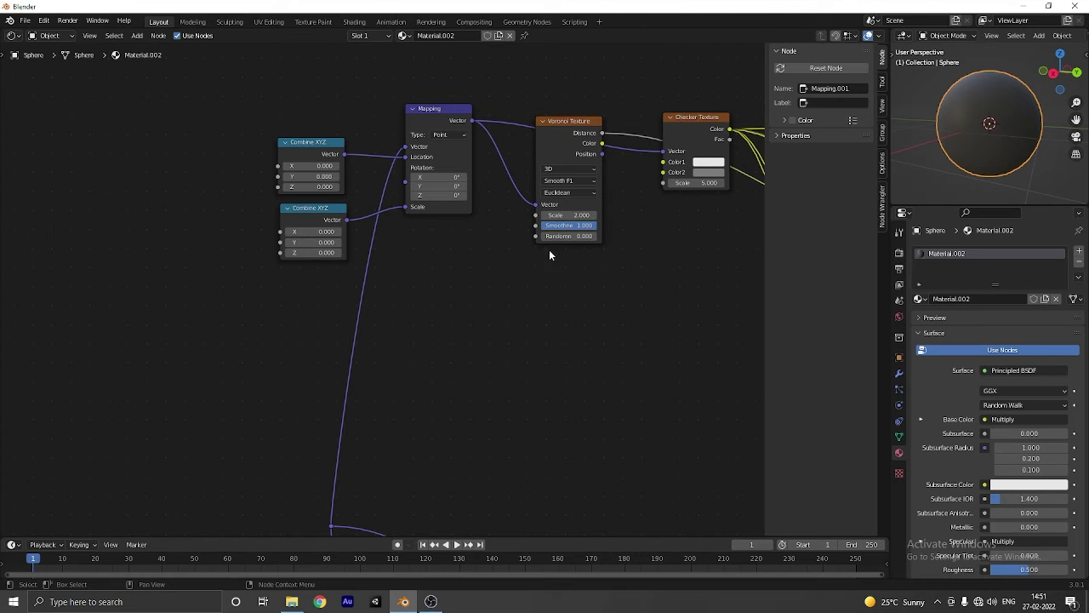
double_click(568, 214)
type("20")
key("Return")
Add a Math node set to Divide left of the upper Combine XYZ and connect its Value output to the X input
middle_click_drag(489, 247, 529, 307)
scroll(502, 310, "up", 3)
middle_click_drag(449, 317, 513, 330)
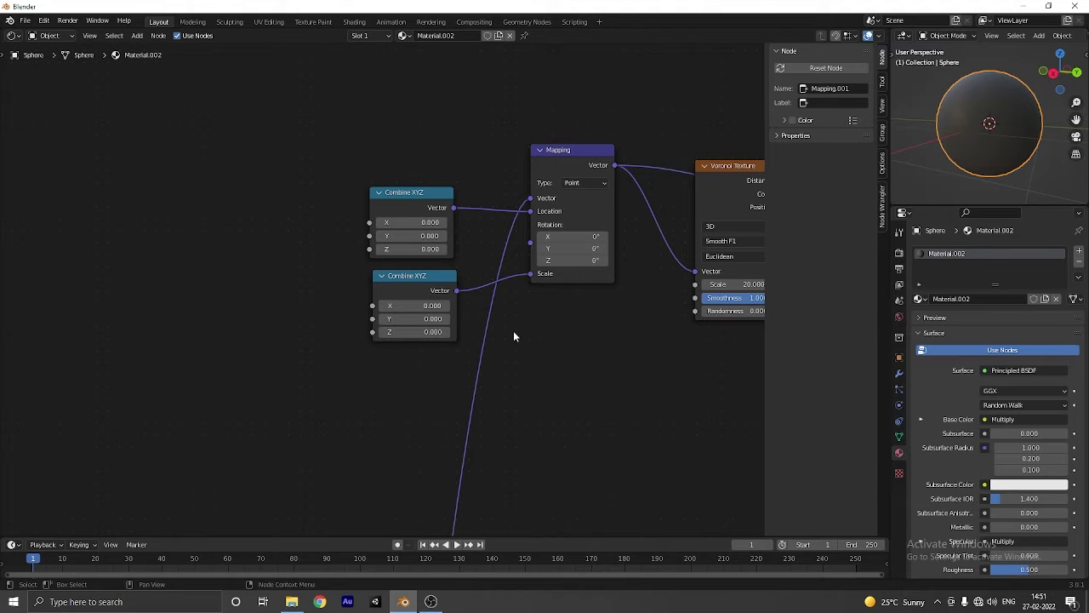
key("shift+a")
type("smath")
key("Return")
left_click(272, 258)
left_click(293, 284)
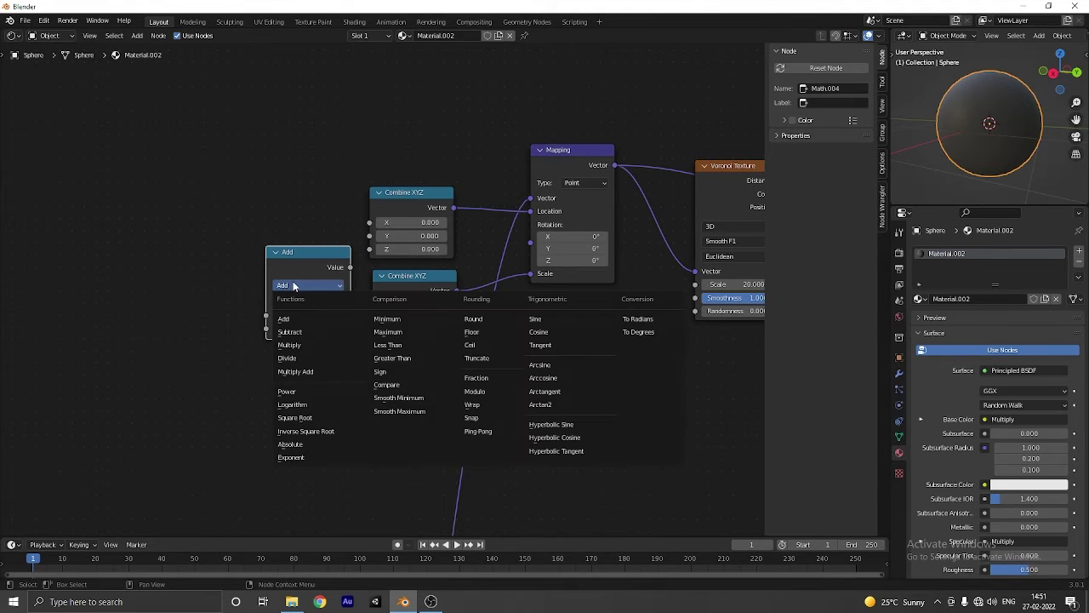
left_click(287, 357)
left_click_drag(329, 257, 369, 223)
left_click_drag(284, 271, 302, 206)
Add a second Checker Texture node well left of the Divide node and leave space between the two
key("shift+a")
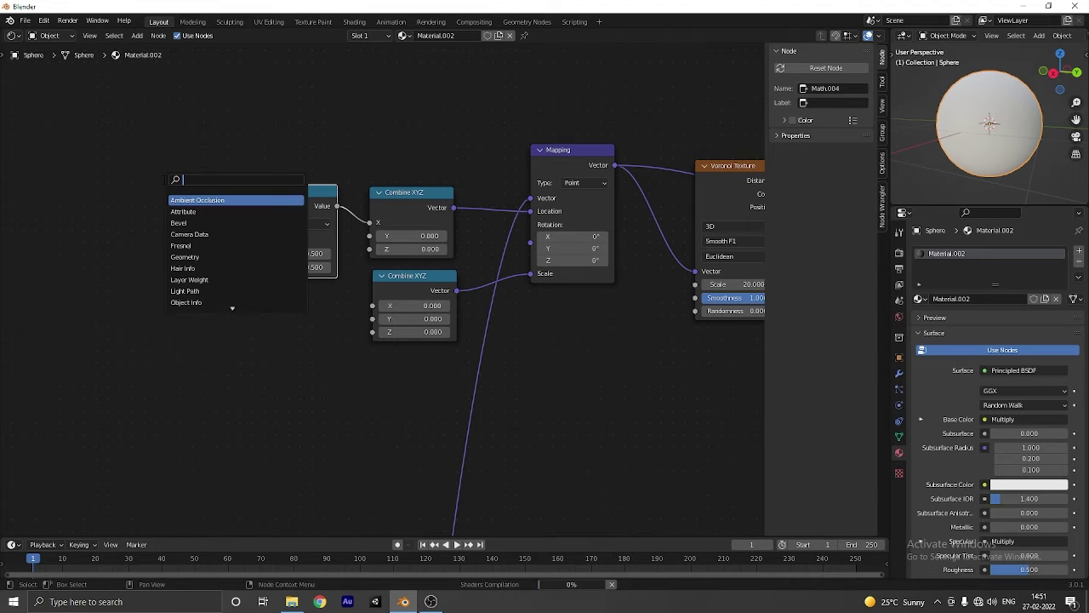
type("che")
key("Return")
left_click(137, 171)
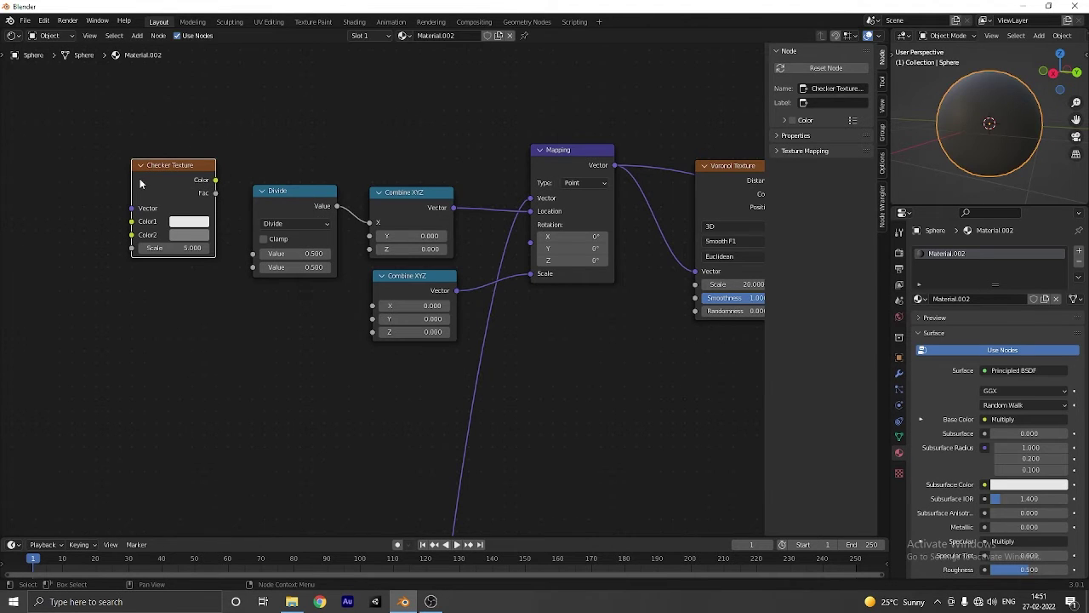
middle_click_drag(364, 165, 449, 154)
left_click_drag(289, 174, 174, 186)
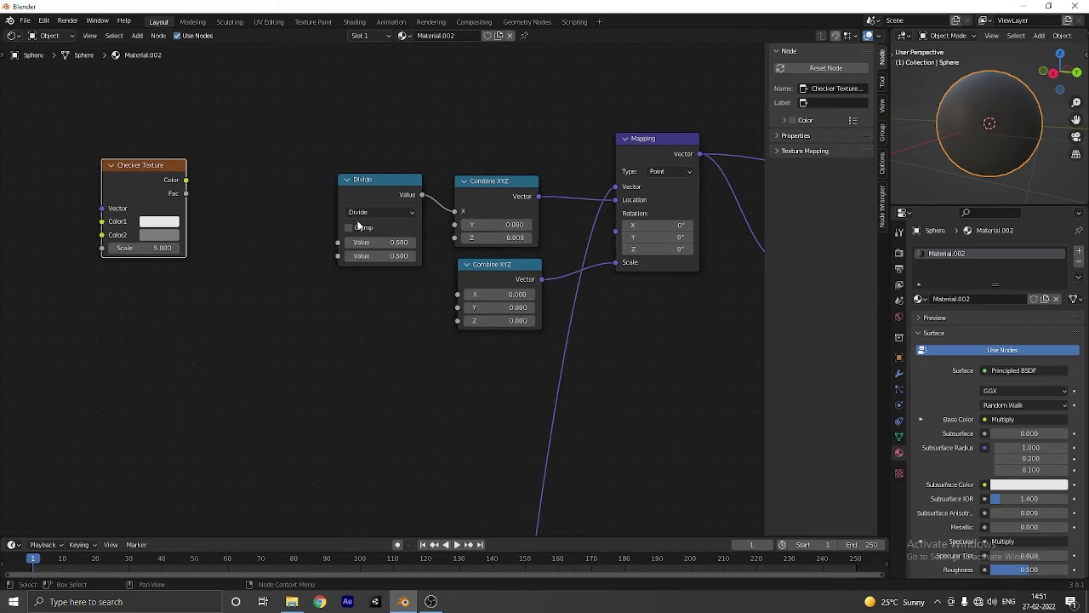
left_click_drag(372, 193, 373, 219)
Add a Mix color node between the new Checker Texture and Divide, wiring Checker Color to Fac and Mix Color to Divide's first Value
key("shift+a")
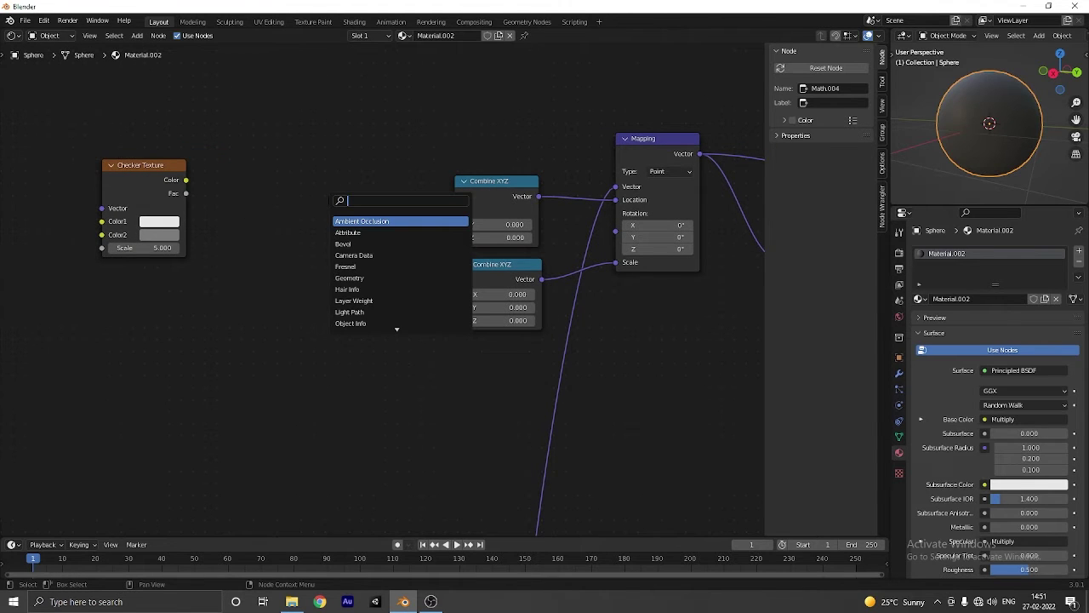
type("mix")
key("Return")
left_click(306, 210)
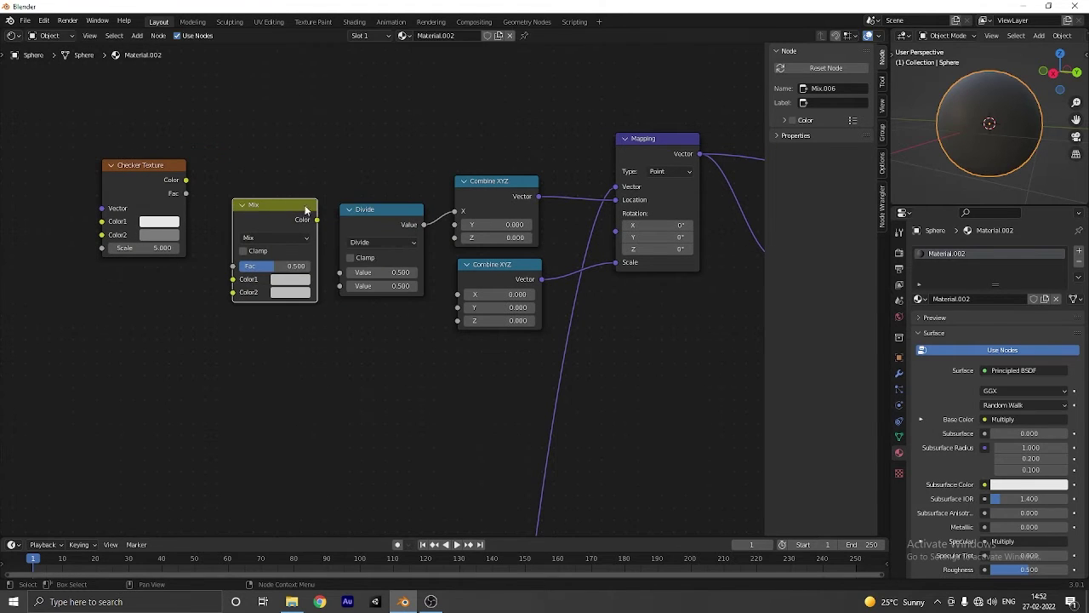
left_click_drag(316, 219, 339, 272)
left_click(291, 239)
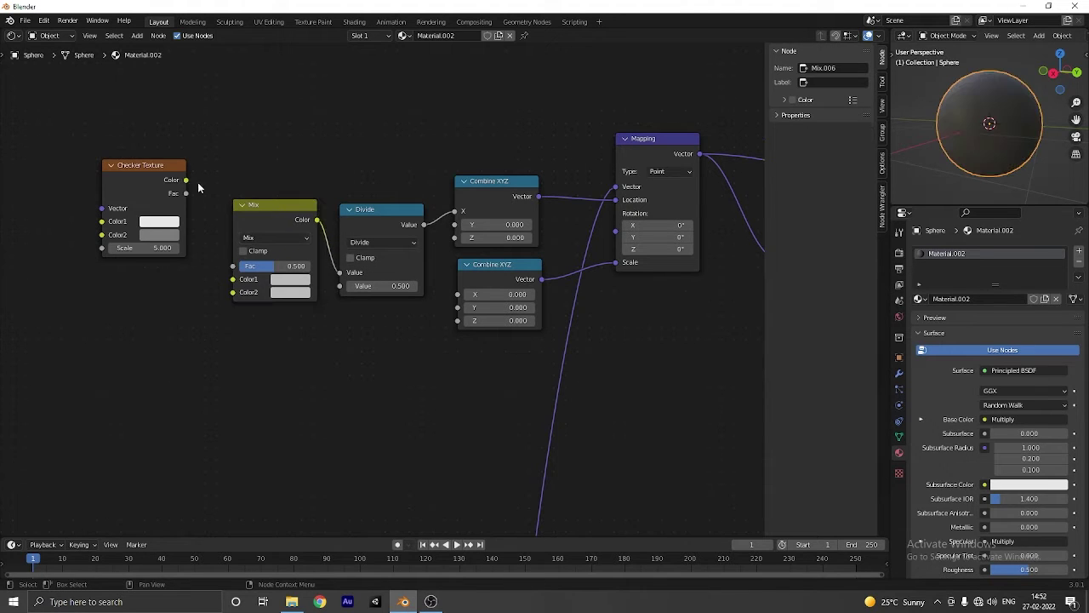
left_click_drag(186, 179, 233, 265)
scroll(183, 224, "down", 1)
left_click_drag(183, 224, 175, 208)
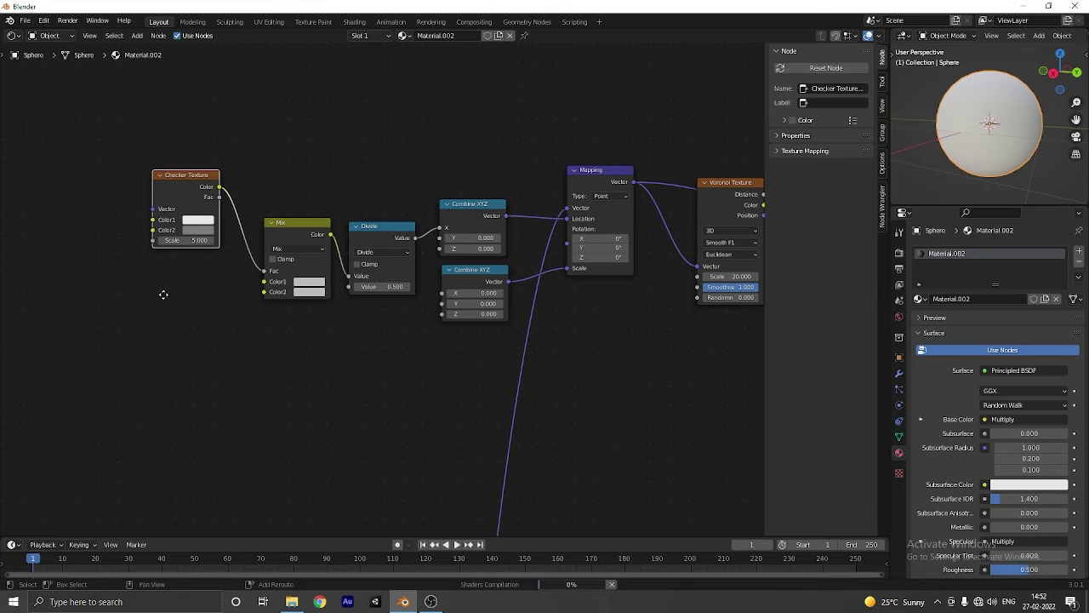
key("shift+d")
left_click(193, 309)
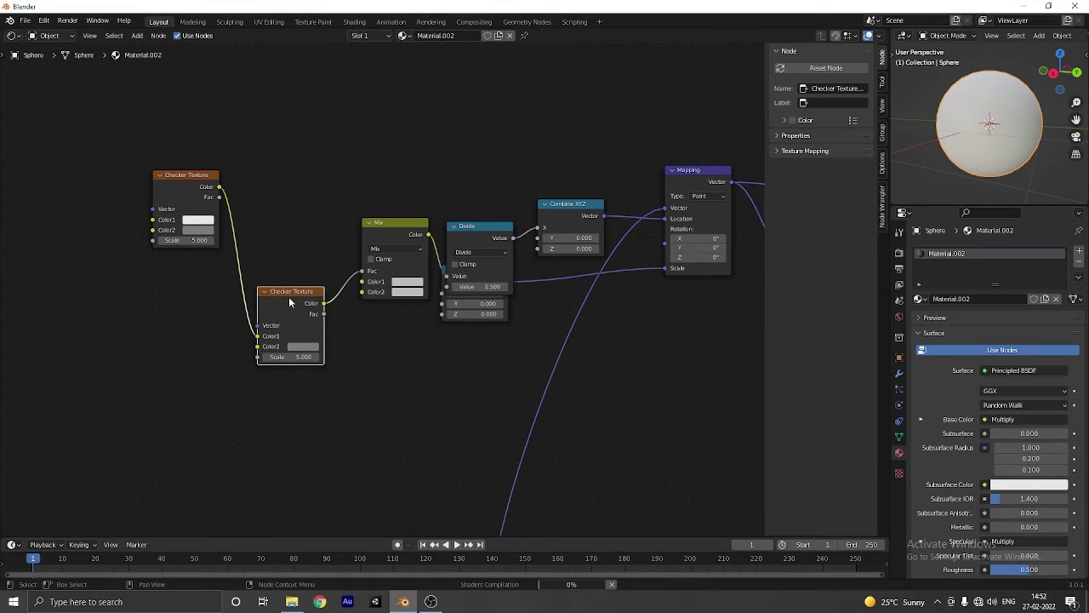
key("x")
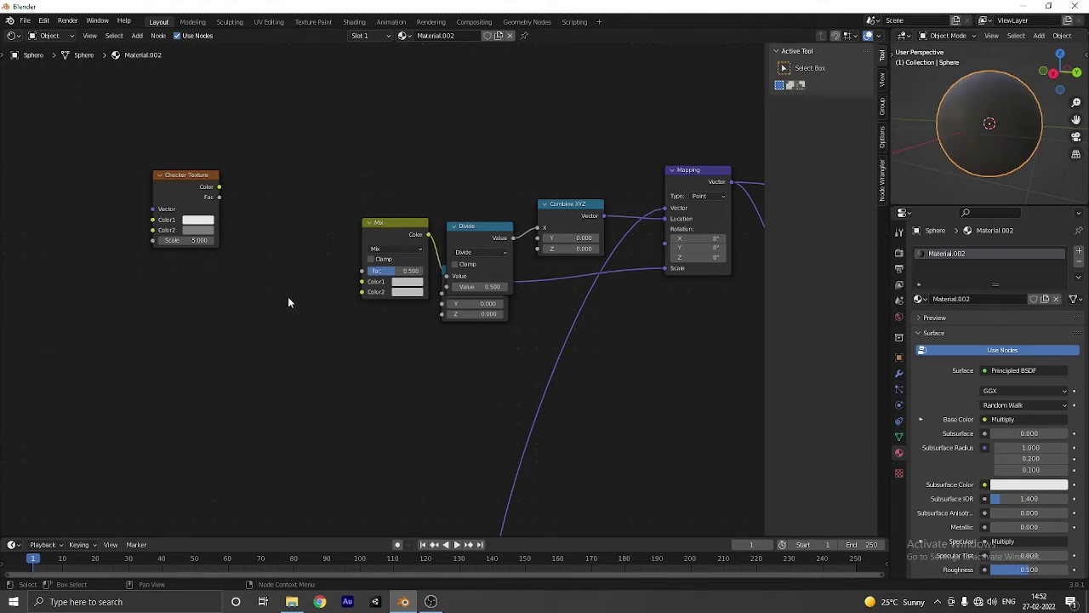
left_click_drag(219, 187, 360, 271)
Duplicate the Checker Texture below the original and connect the copy's Color output to the Mix node's Color1
left_click(182, 177)
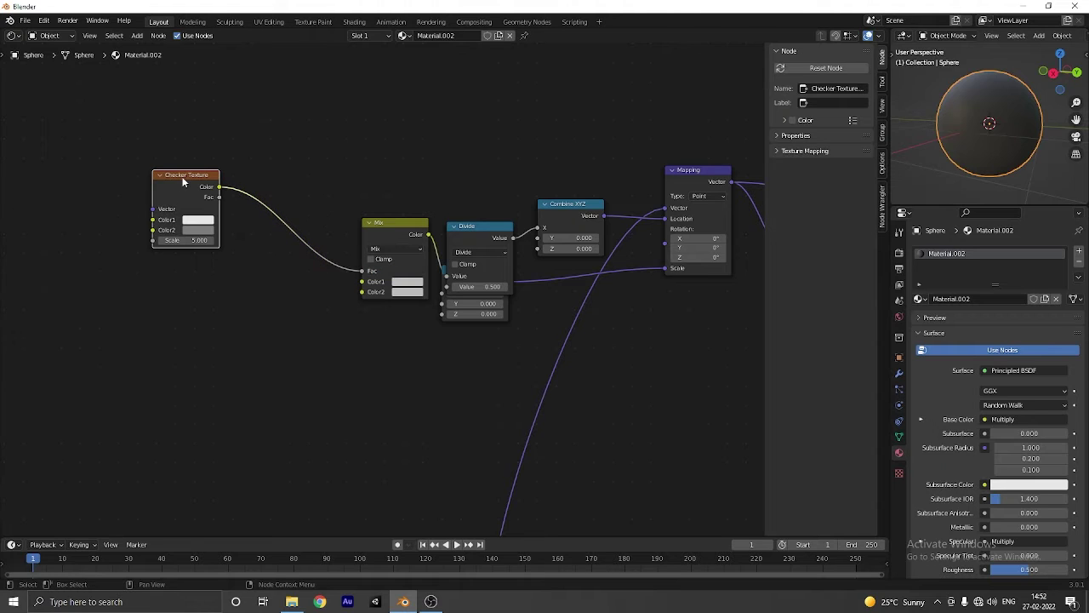
key("shift+d")
left_click(191, 327)
left_click_drag(228, 336, 361, 282)
left_click_drag(174, 333, 169, 297)
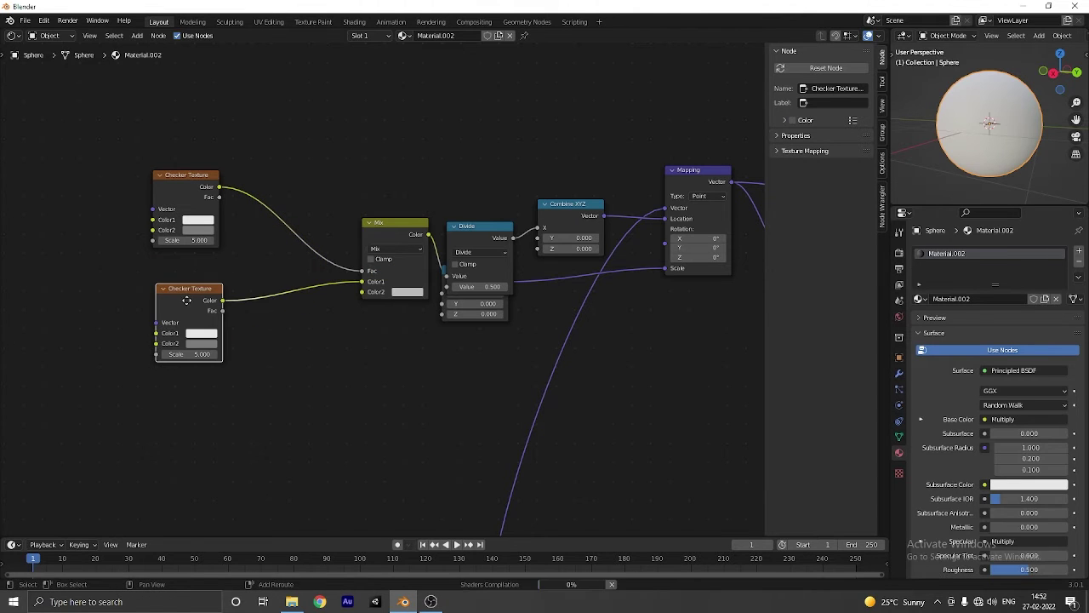
key("shift+d")
left_click(209, 416)
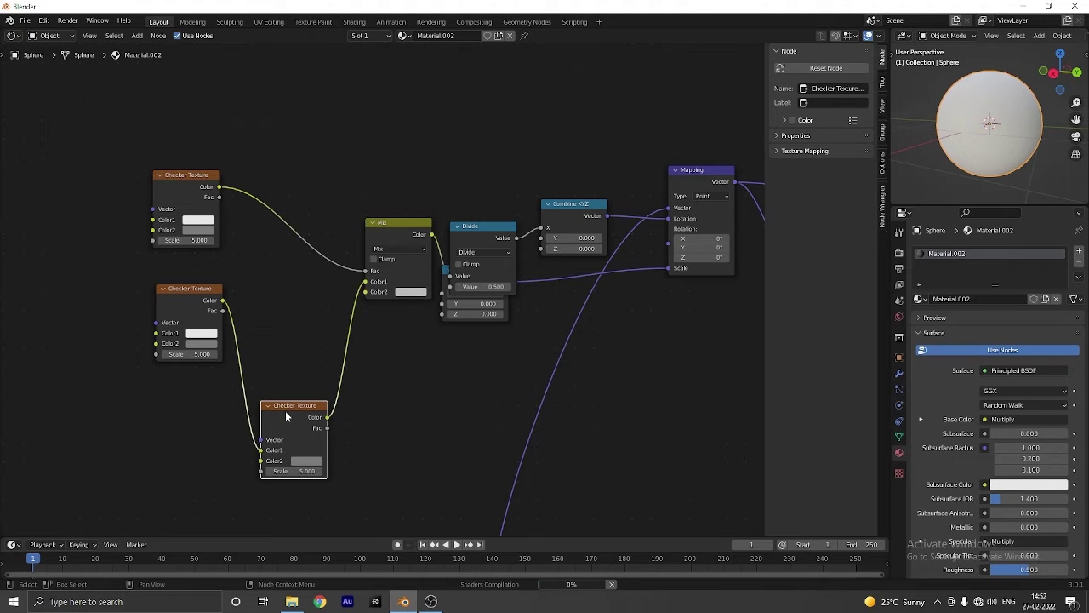
key("x")
left_click_drag(213, 301, 378, 280)
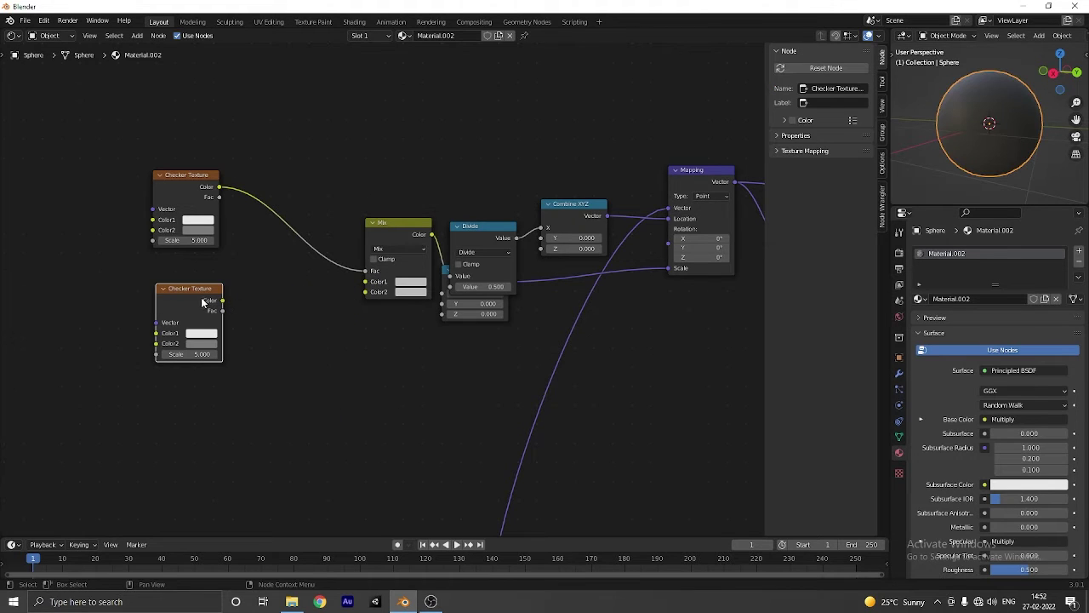
Place a third Checker Texture copy below, then connect the second's Color to the Mix node's Color1 and the third's to Color2
key("shift+d")
left_click(224, 401)
left_click_drag(222, 301, 366, 281)
left_click_drag(235, 400, 366, 292)
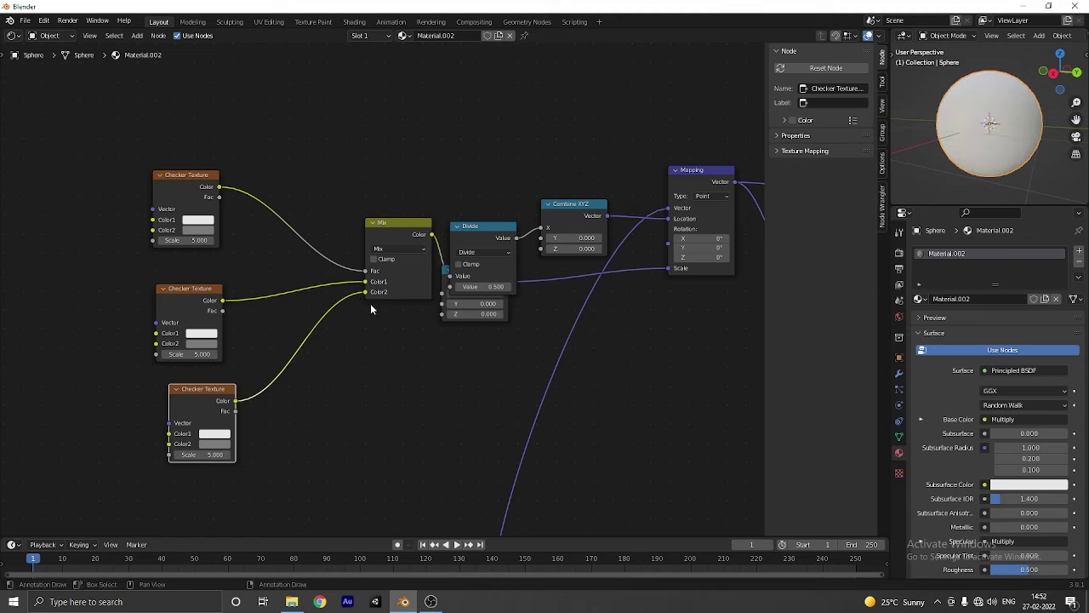
Set Color2 to black on the top Checker Texture and to light grey on the middle one
left_click(198, 229)
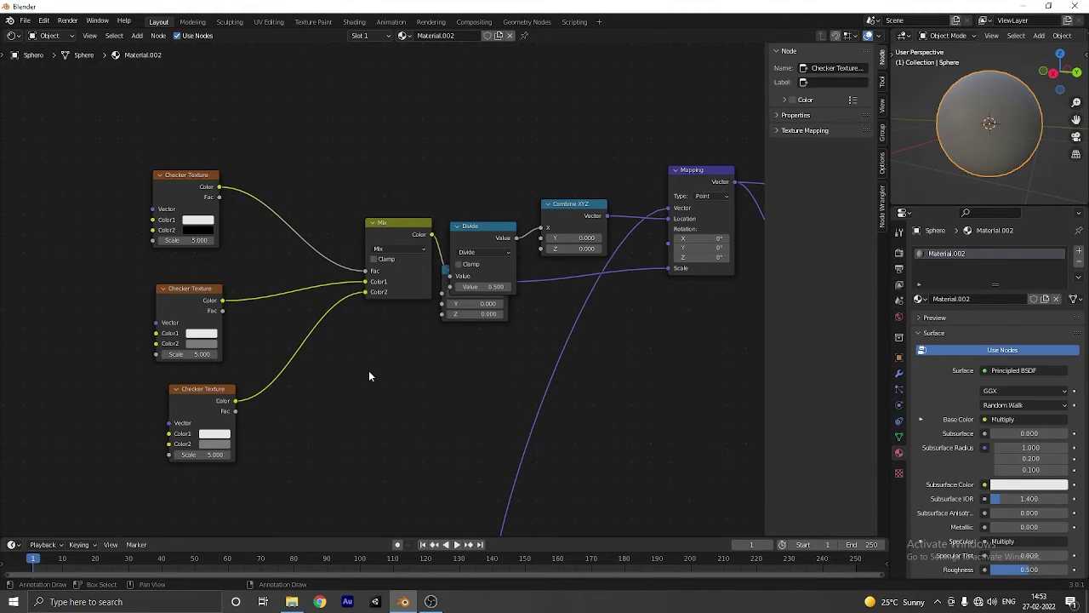
middle_click_drag(369, 371, 419, 320)
scroll(375, 277, "up", 3)
left_click(233, 294)
left_click_drag(297, 184, 298, 118)
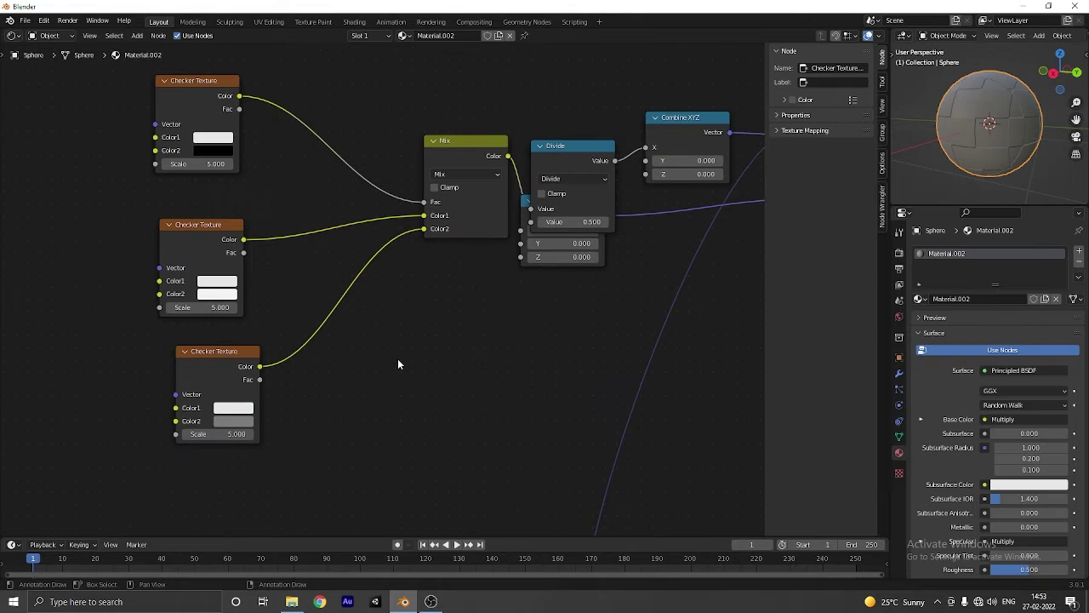
scroll(383, 366, "down", 3)
left_click(253, 294)
left_click_drag(317, 168, 317, 176)
Add a Mapping node to the left of the three stacked Checker Textures
scroll(408, 370, "down", 2)
middle_click_drag(385, 369, 430, 343)
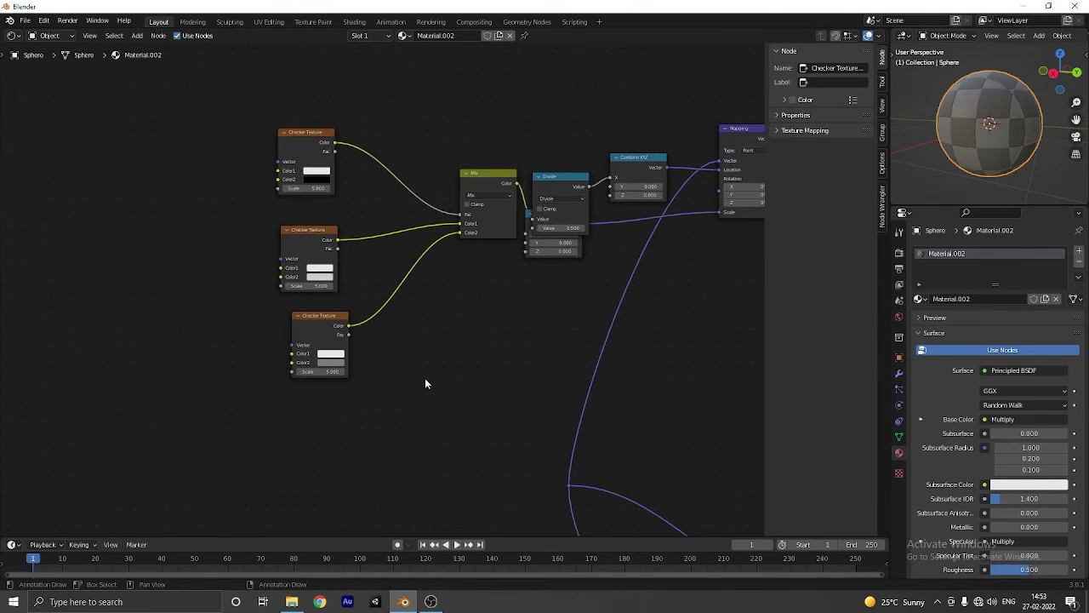
scroll(426, 382, "down", 1)
key("shift+a")
type("mappin")
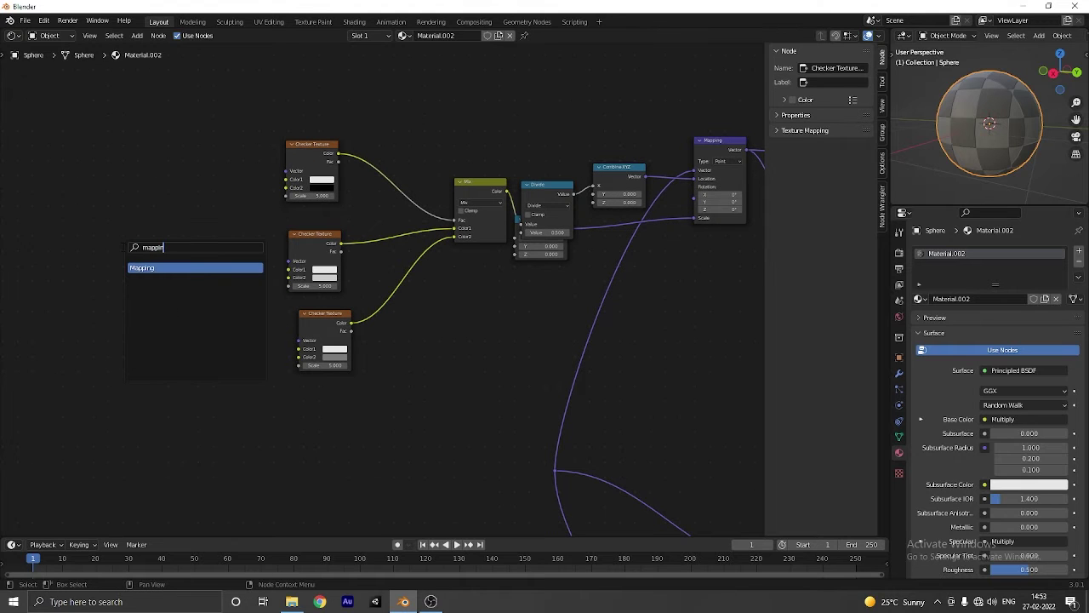
key("Return")
left_click(134, 184)
scroll(147, 181, "up", 1)
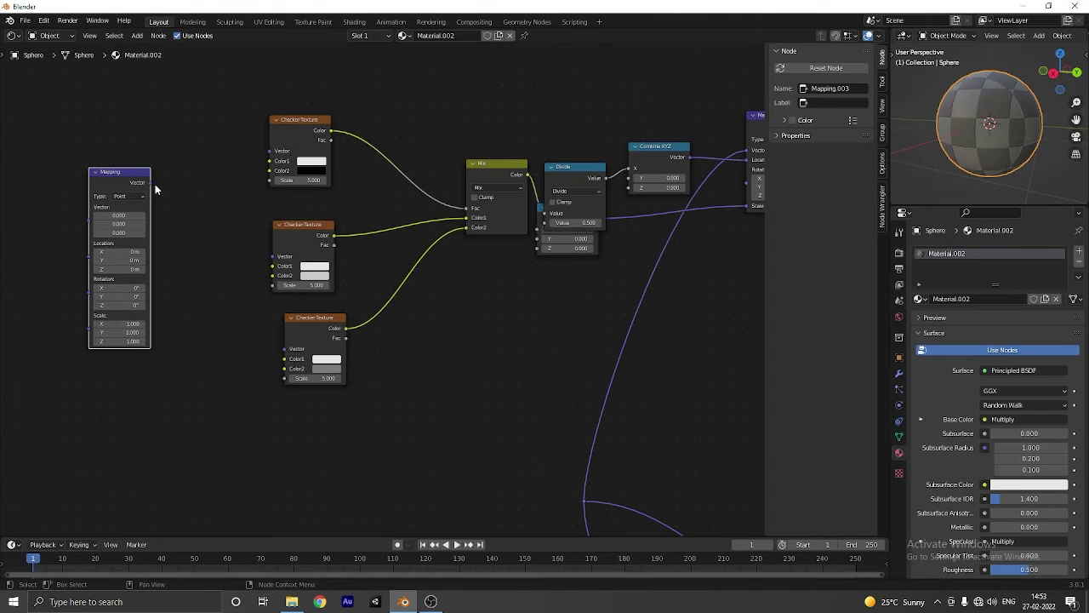
Connect the new Mapping node's Vector output to the Vector inputs of all three Checker Textures
left_click_drag(152, 183, 269, 151)
left_click_drag(273, 256, 154, 194)
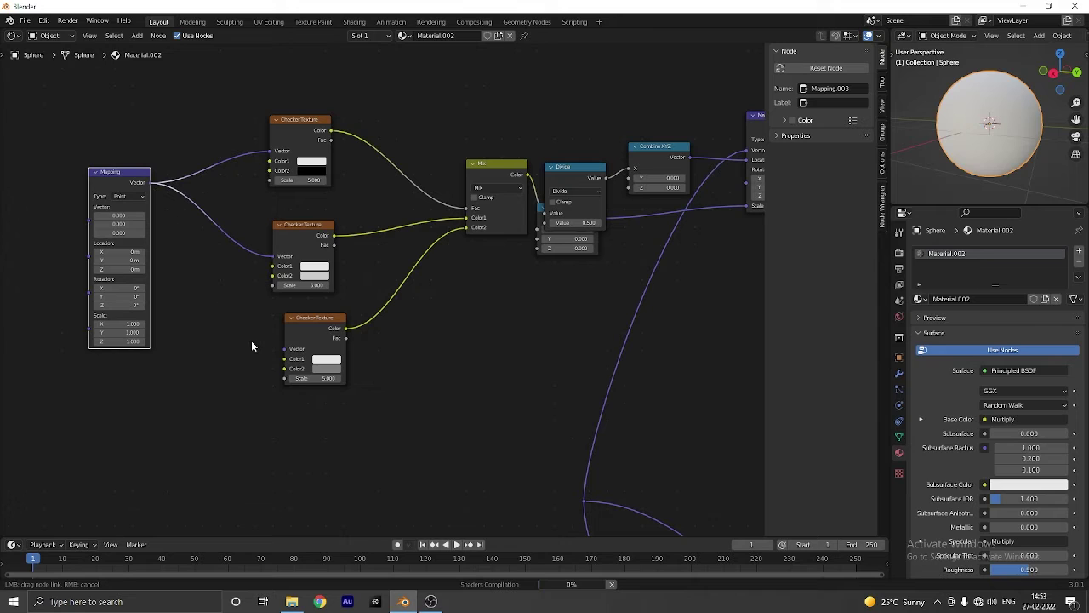
left_click(257, 397)
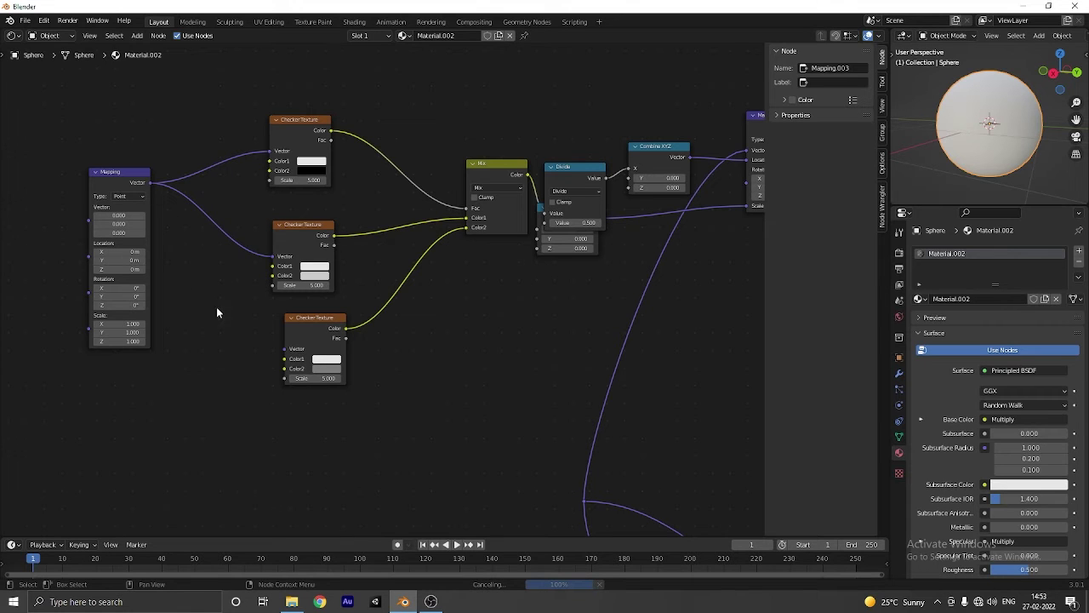
key("ctrl+z")
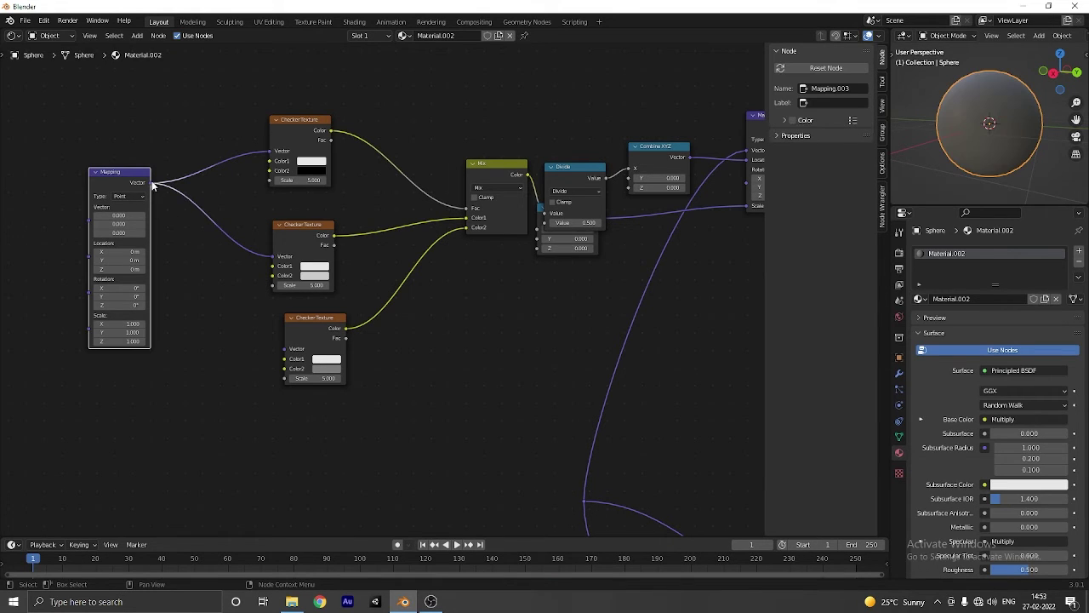
left_click_drag(152, 183, 284, 350)
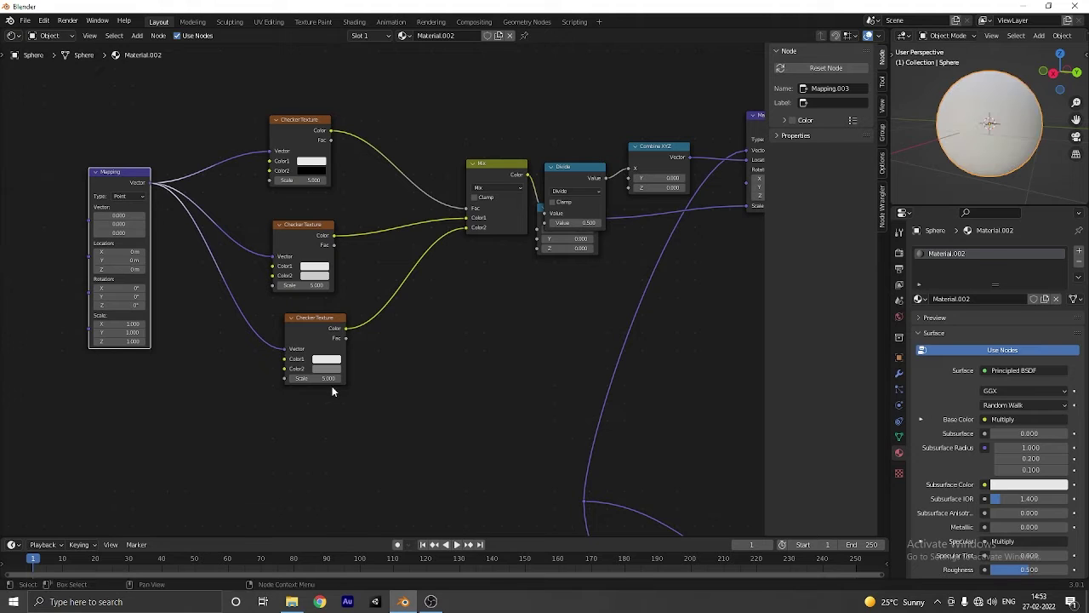
Separate the overlapping Divide and Combine XYZ nodes, and add a Map Range node with its Result feeding the lower Combine XYZ's X
left_click_drag(566, 171, 572, 91)
left_click_drag(568, 222, 584, 260)
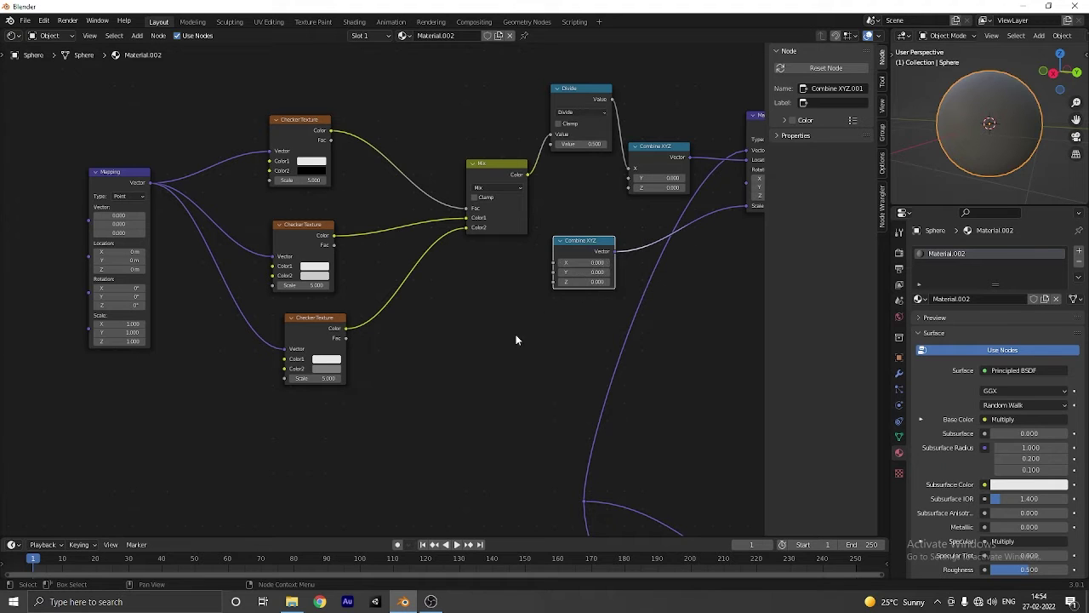
key("shift+a")
type("map r")
key("Return")
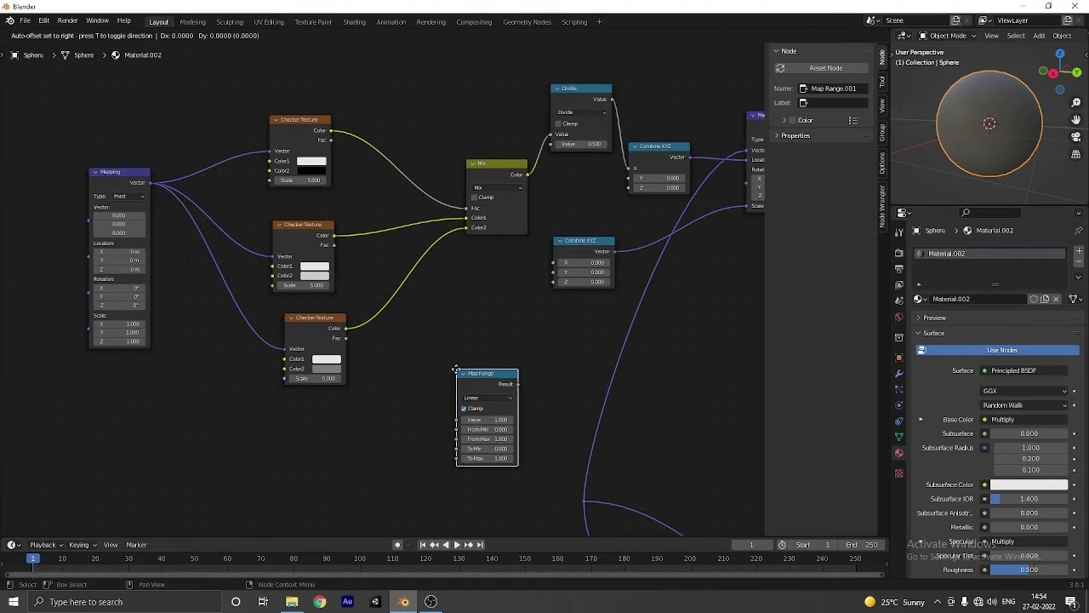
left_click(403, 408)
left_click_drag(456, 406, 553, 263)
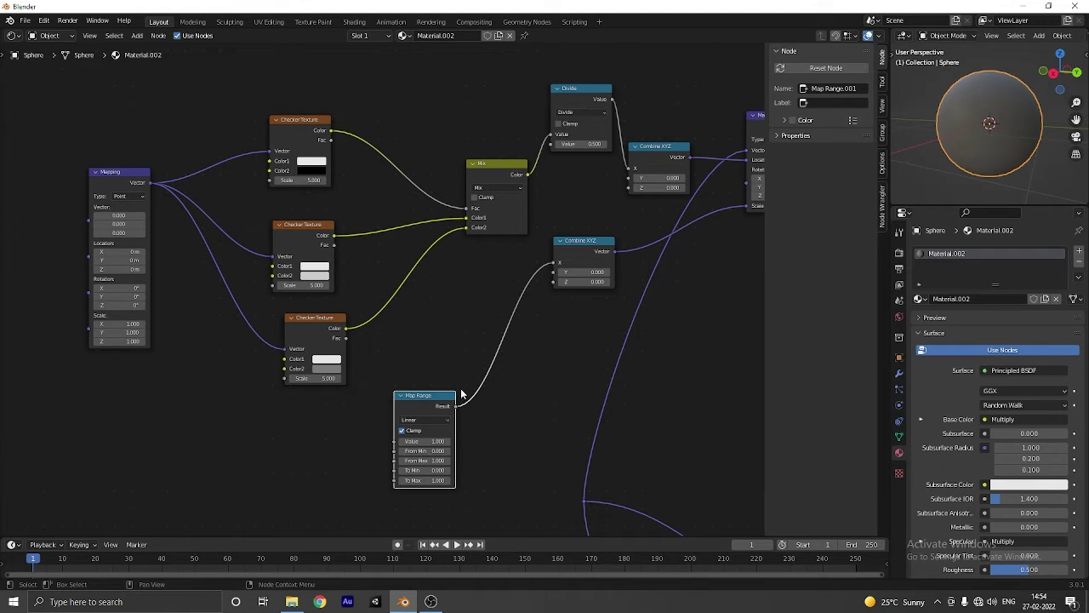
left_click_drag(423, 407, 451, 411)
middle_click_drag(455, 366, 454, 341)
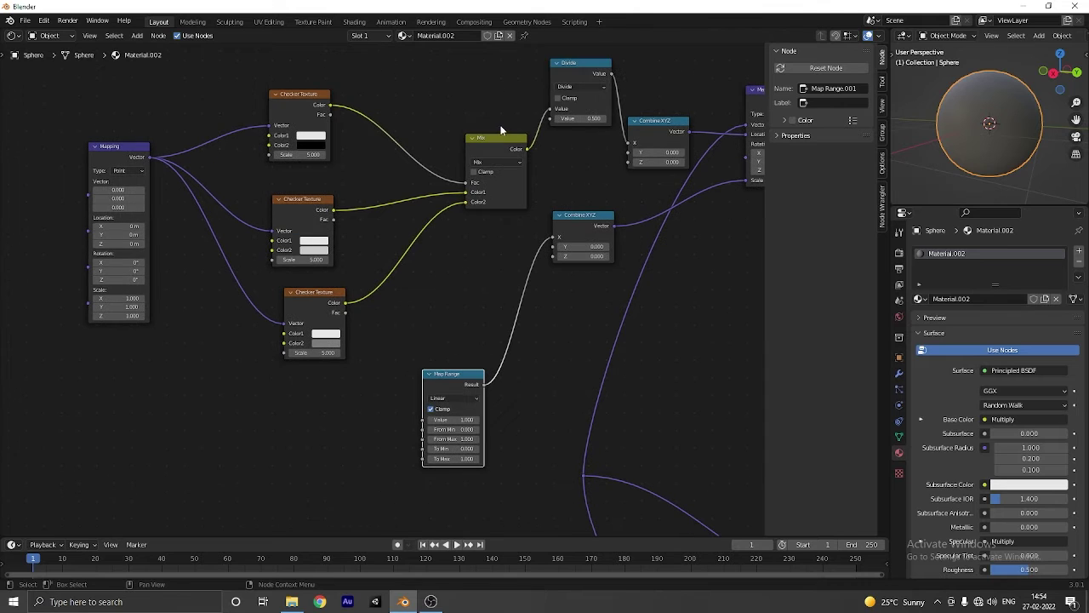
Move the Mix node up and add a Reroute linking Divide's second Value input with the Map Range's Value input
left_click_drag(502, 136, 462, 80)
right_click(377, 372)
key("Escape")
key("shift+a")
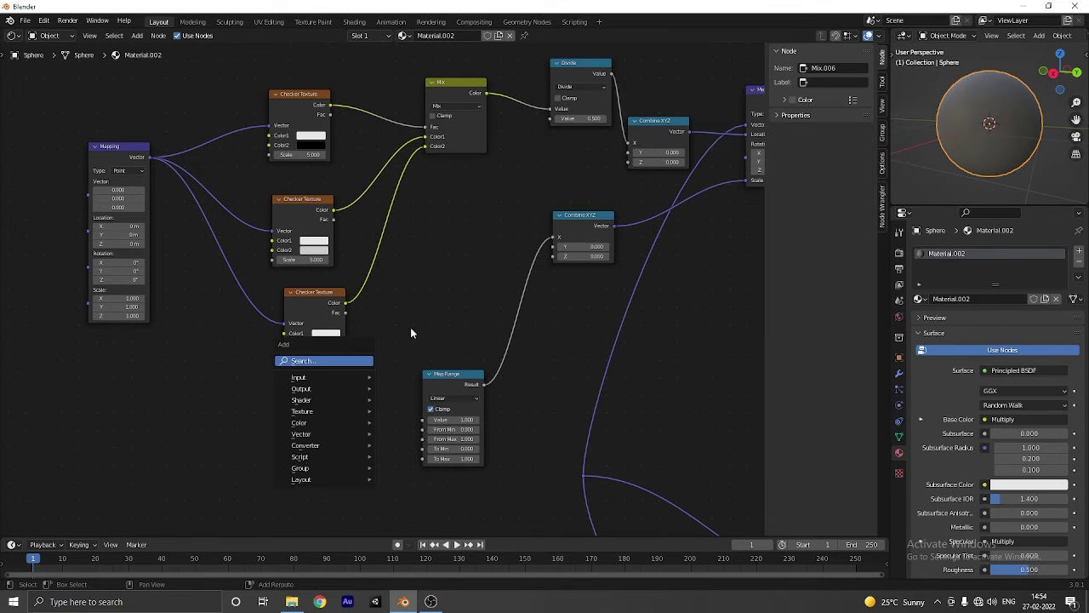
type("re")
key("Return")
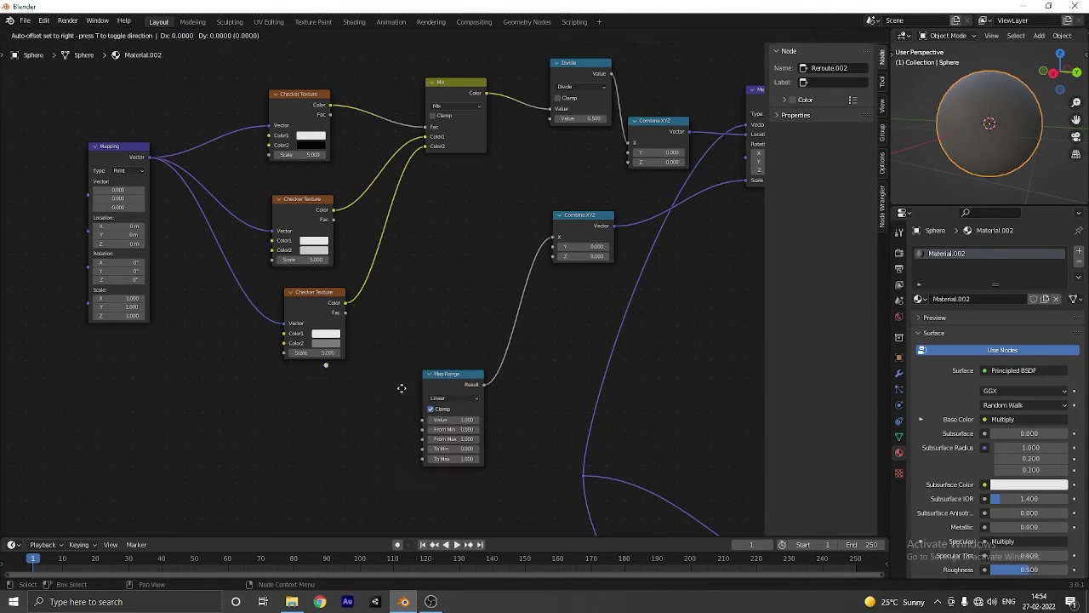
left_click(539, 272)
left_click_drag(549, 118, 423, 419)
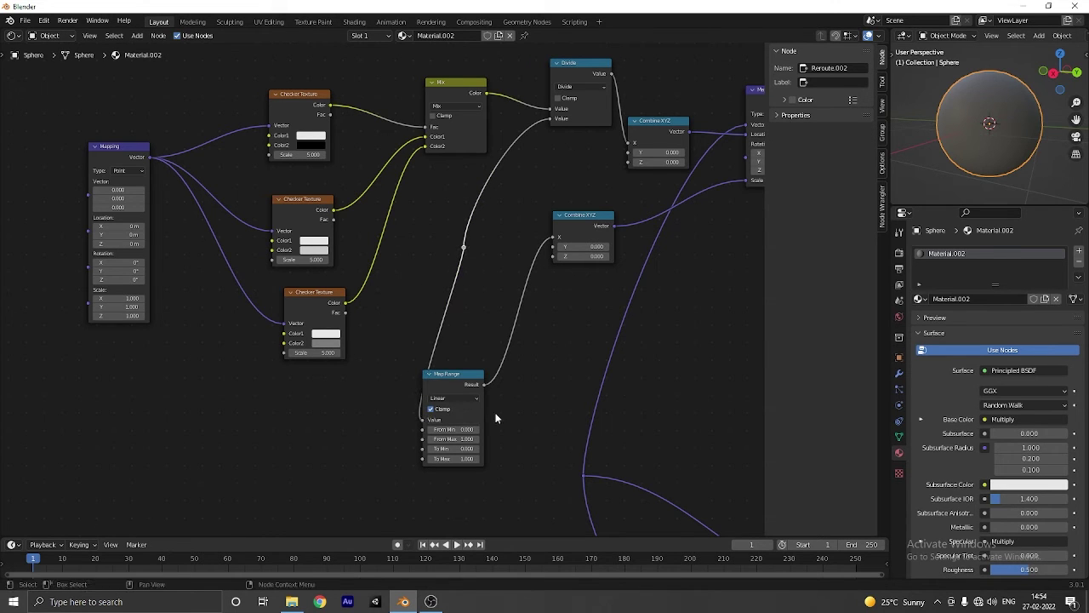
Set the Map Range to From Min 1, From Max 2, To Min 1 and To Max 5, and shift the node slightly
left_click(459, 429)
type("1")
left_click(466, 439)
type("2")
key("Tab")
type("1")
key("Tab")
type("5")
key("Return")
scroll(514, 431, "down", 3)
left_click_drag(443, 355, 495, 326)
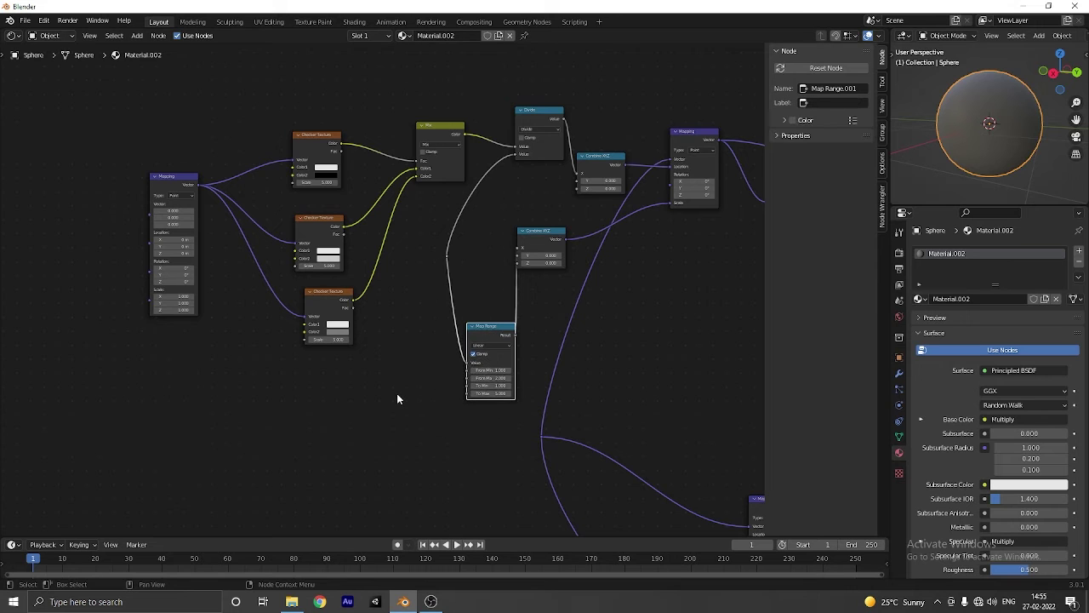
Add a Noise Texture node in the empty space left of the two lower Mapping nodes
scroll(366, 411, "down", 1)
middle_click_drag(365, 411, 385, 362)
scroll(421, 393, "down", 5)
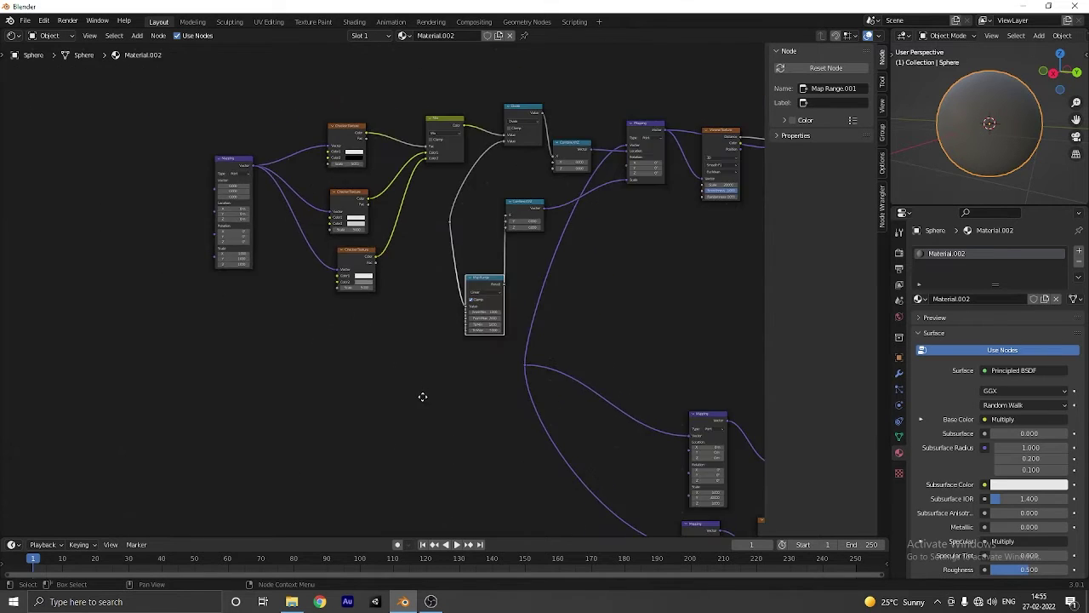
middle_click_drag(429, 404, 434, 308)
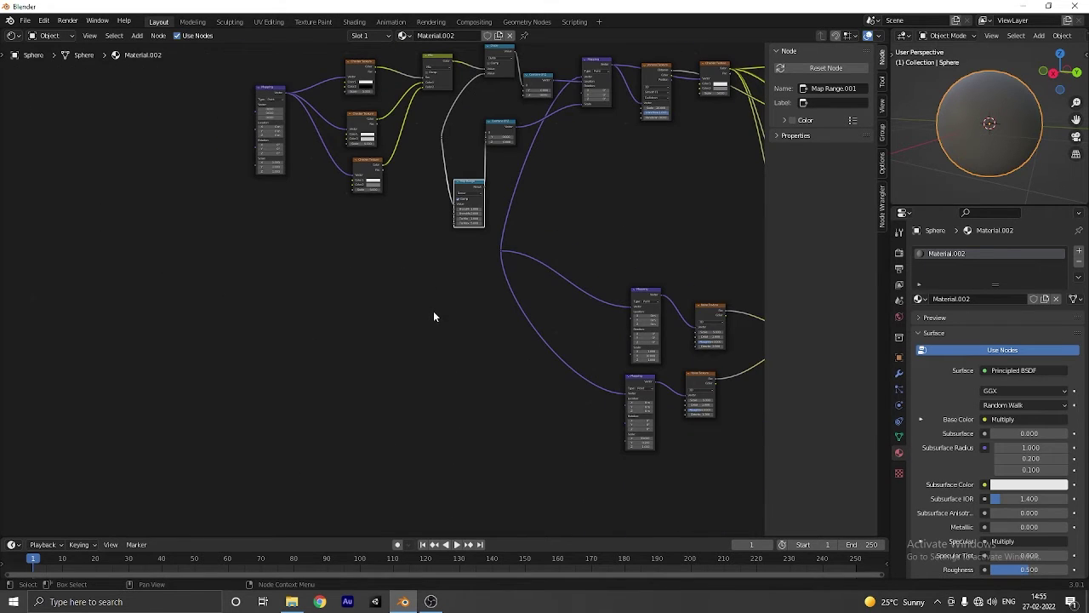
key("shift+a")
type("nois")
key("Down")
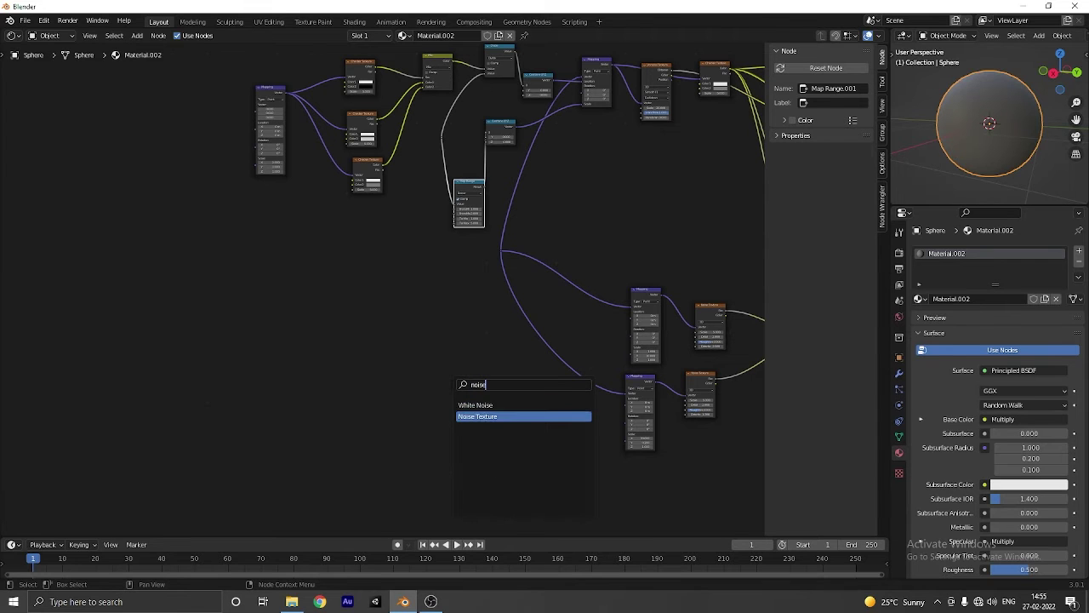
key("Return")
left_click(482, 392)
scroll(482, 392, "up", 2)
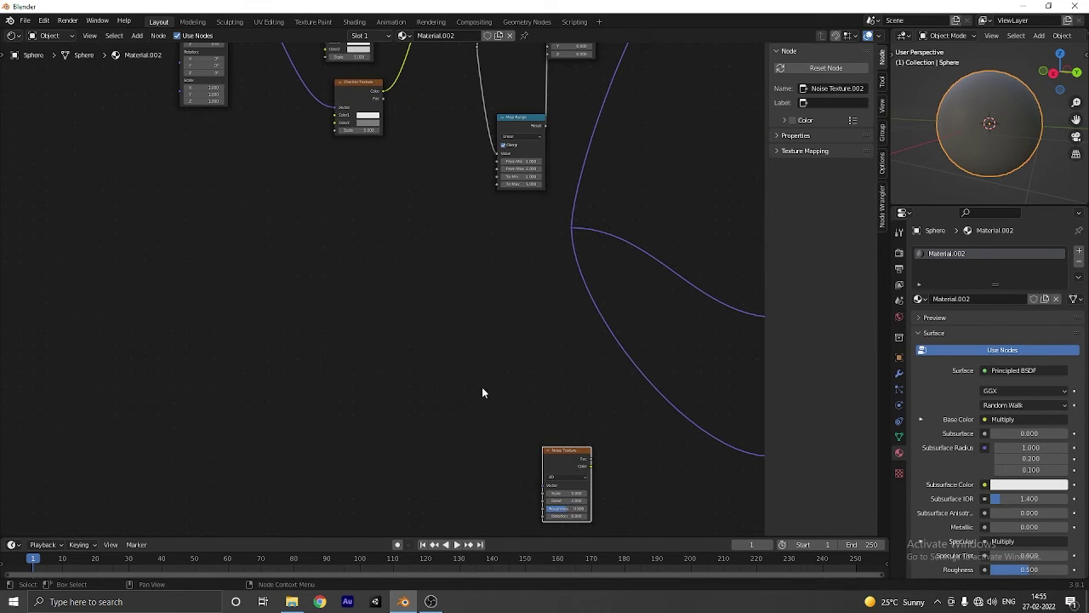
scroll(584, 478, "down", 3)
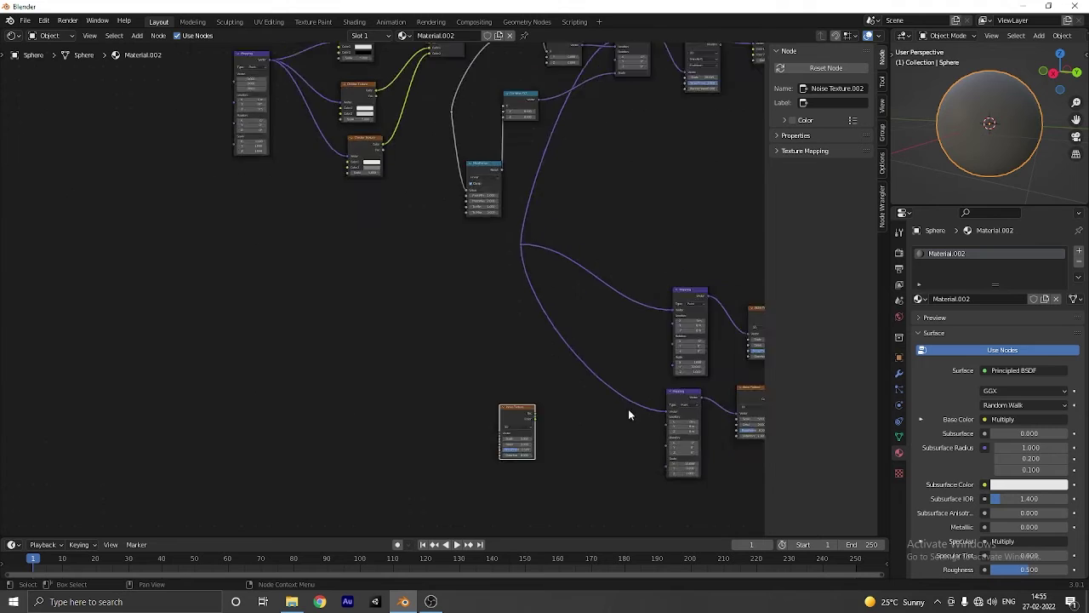
scroll(394, 413, "up", 1)
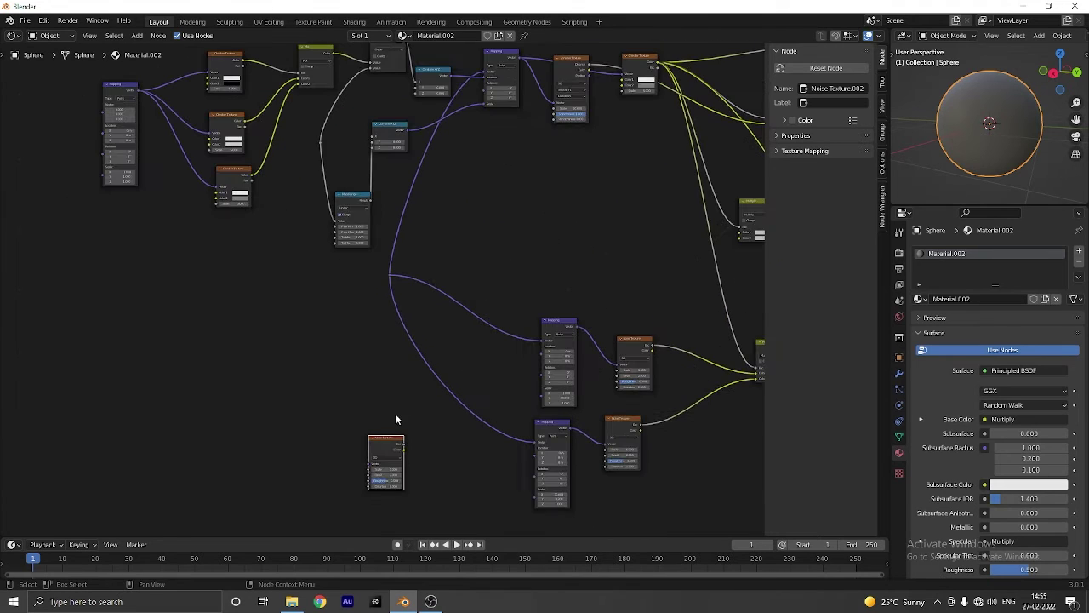
Move the new Noise Texture up slightly and connect its Fac output to Color2 of the upper Mix node following the original Checker Texture
left_click_drag(395, 442, 397, 409)
middle_click_drag(499, 372, 400, 400)
left_click_drag(306, 442, 680, 160)
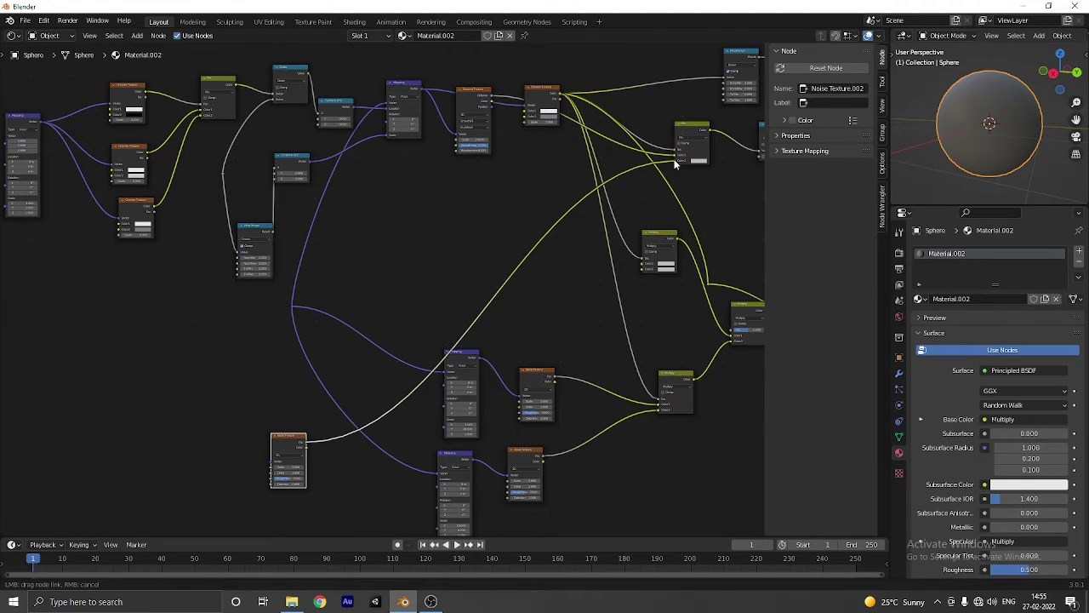
Set Color2 to black on the Checker Texture that feeds the upper Mix node
middle_click_drag(558, 150, 572, 168)
left_click(562, 136)
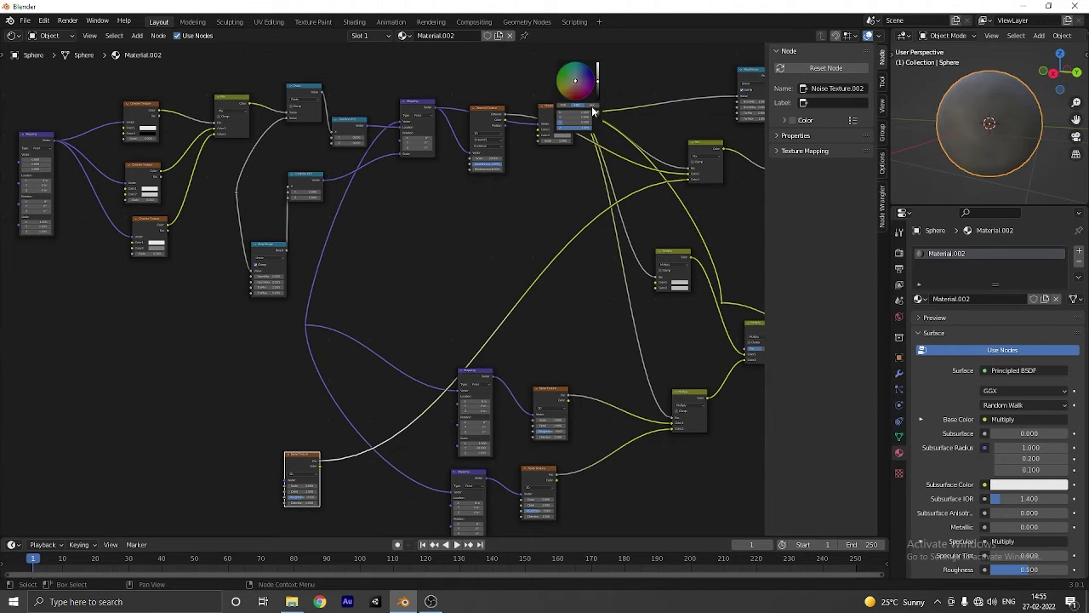
left_click_drag(599, 82, 599, 102)
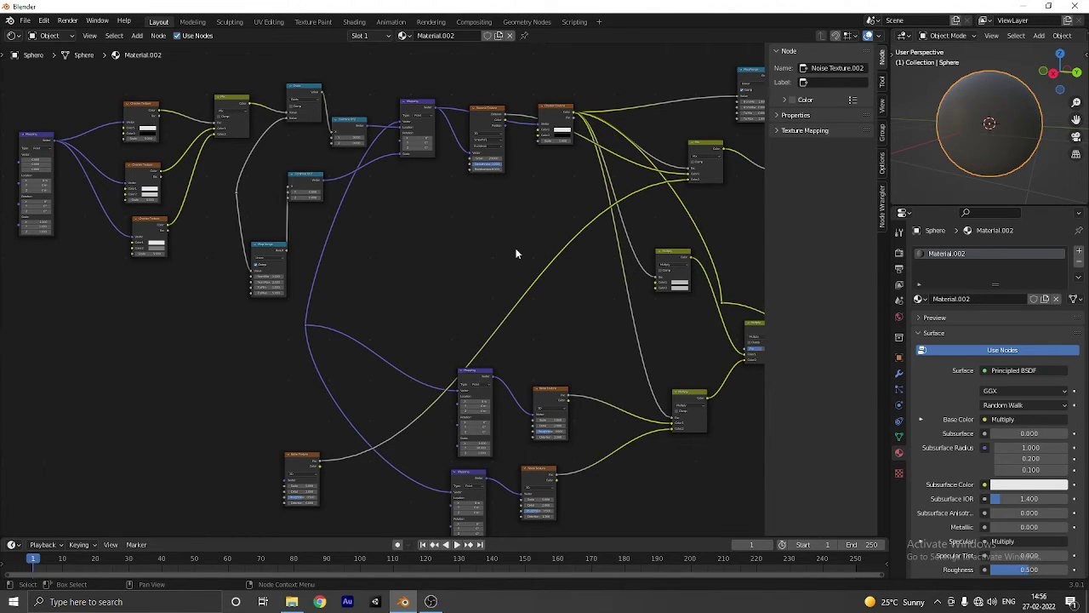
Add a Mapping node left of the new Noise Texture and connect its Vector output to the texture's Vector input
middle_click_drag(552, 224, 588, 141)
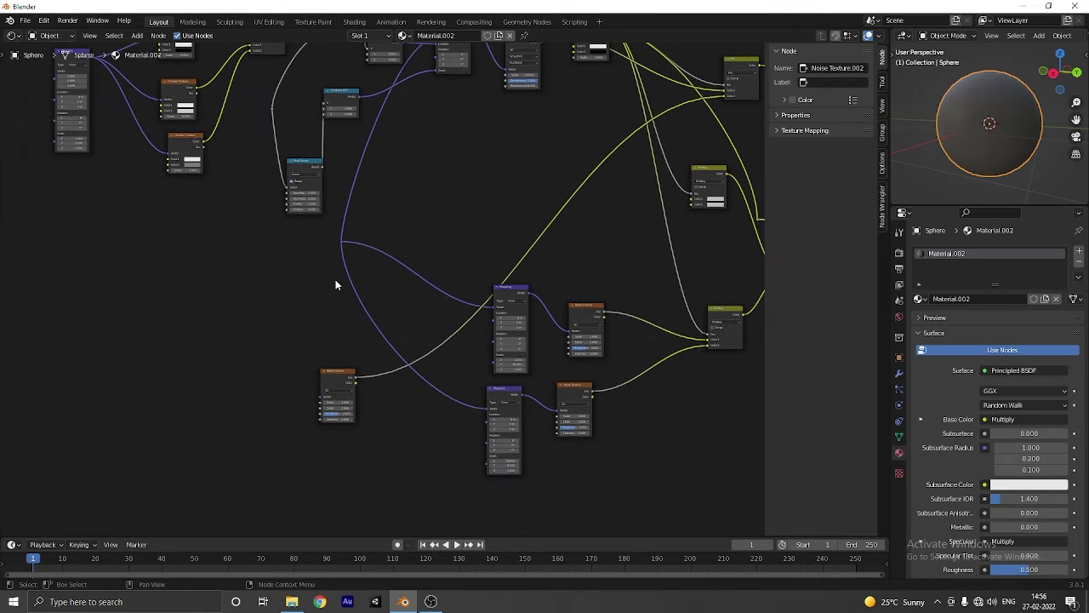
scroll(316, 372, "up", 2)
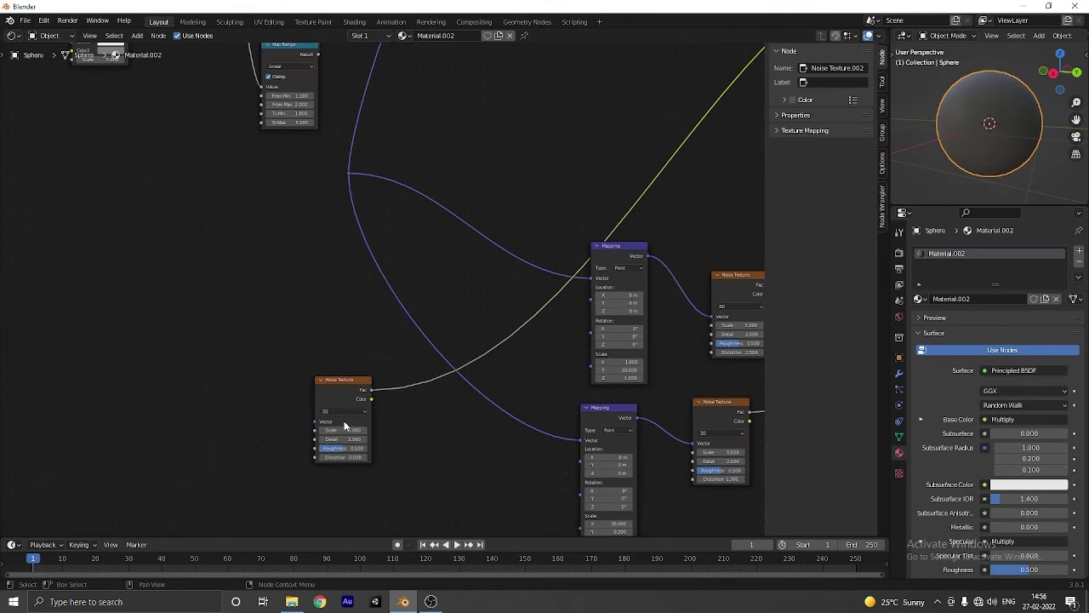
scroll(263, 423, "down", 2)
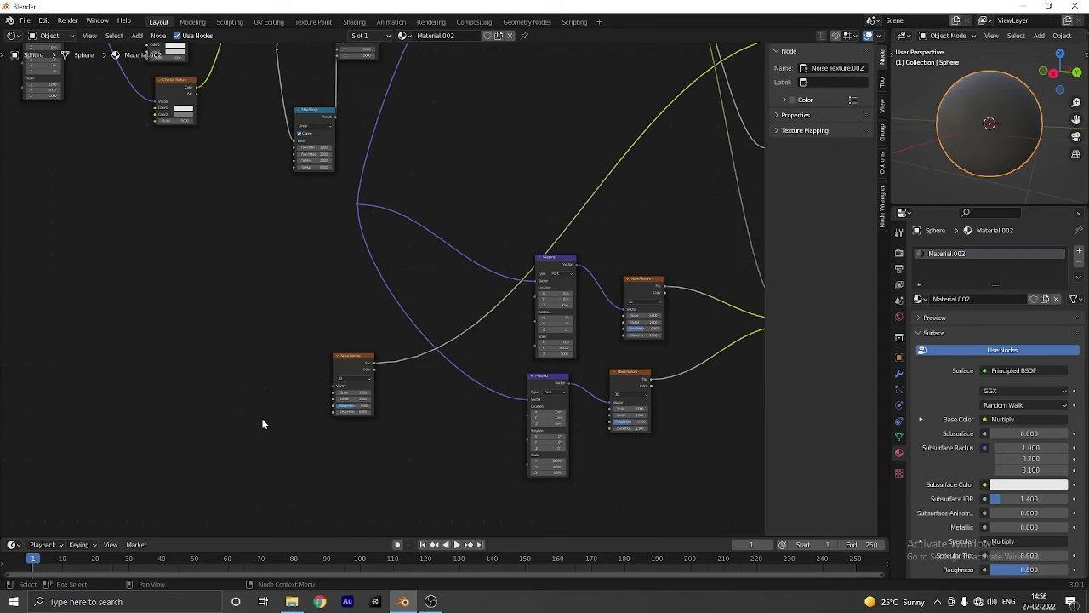
middle_click_drag(270, 414, 287, 404)
key("shift+a")
type("map")
key("Return")
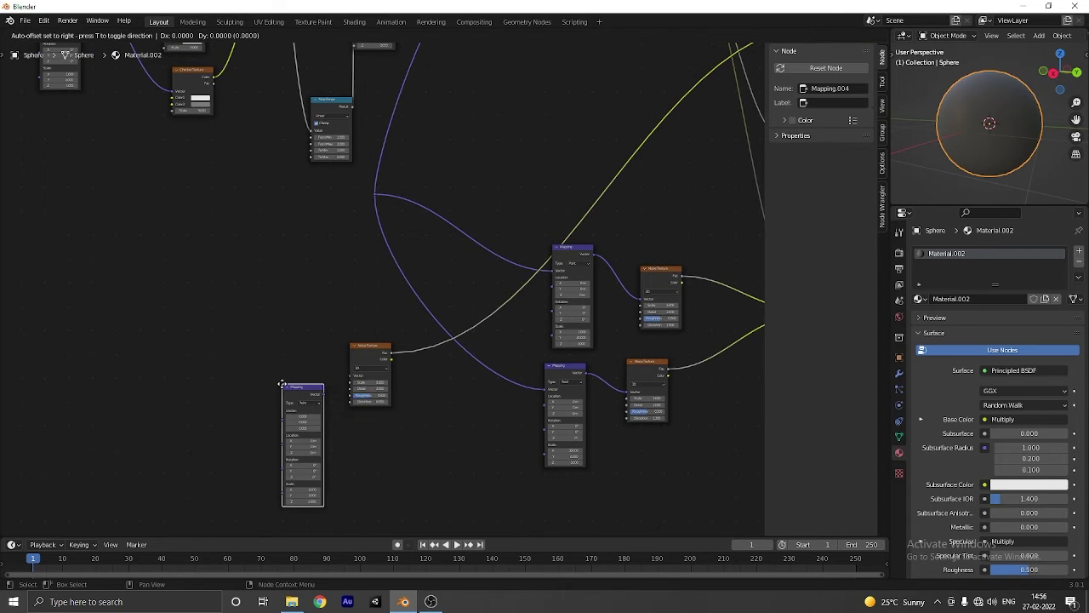
left_click(322, 400)
key("g")
left_click(303, 313)
left_click_drag(303, 313, 350, 376)
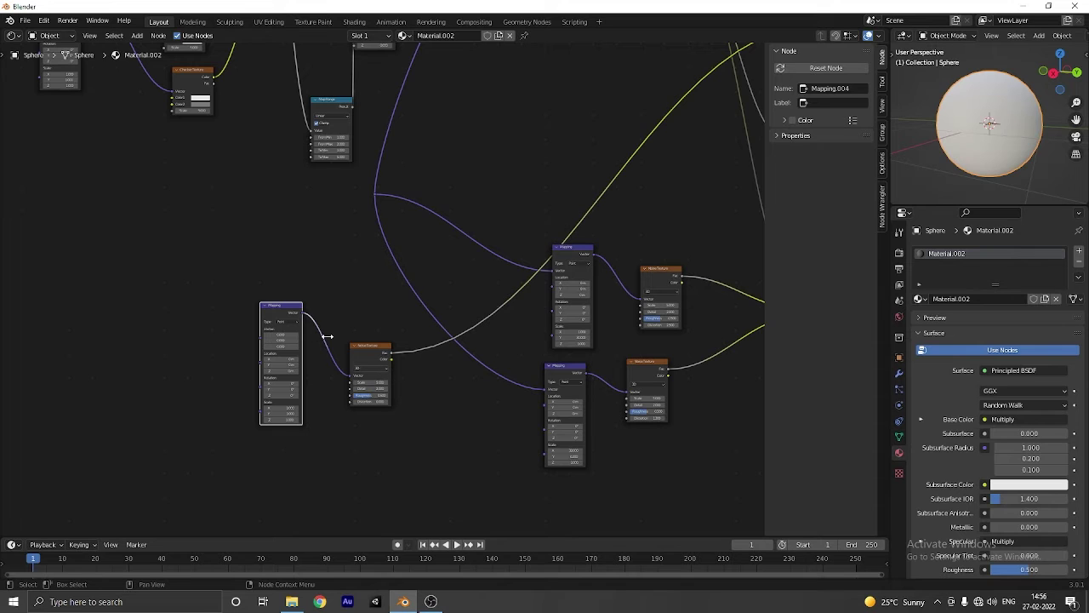
Replace the new Noise Texture with a Voronoi Texture right of the new Mapping node and set its feature to Smooth F1
middle_click_drag(405, 396, 418, 371)
scroll(425, 375, "up", 2)
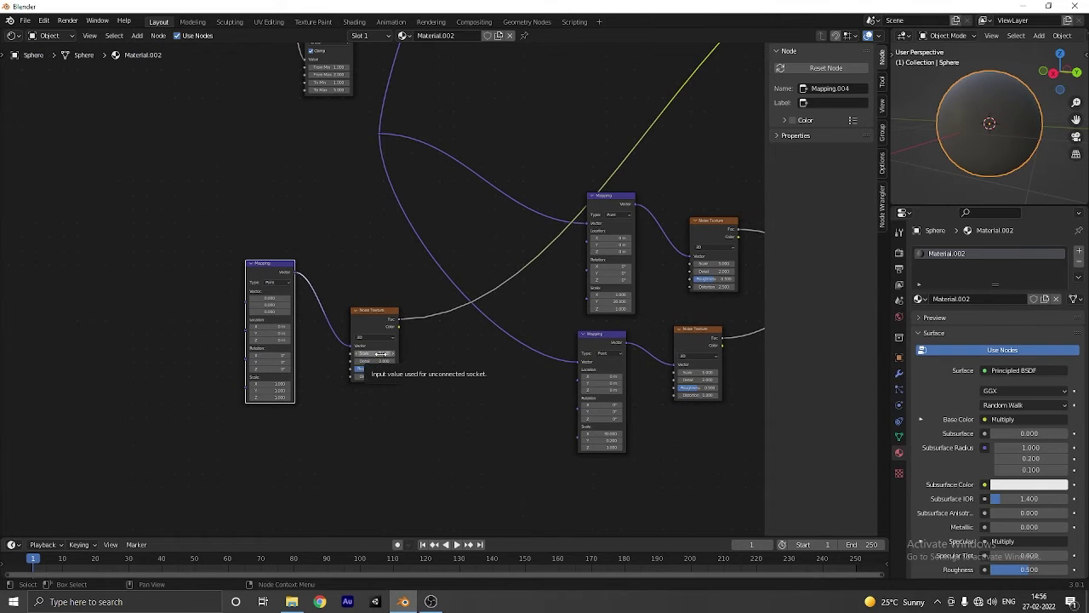
left_click(382, 312)
key("x")
key("shift+a")
type("svor")
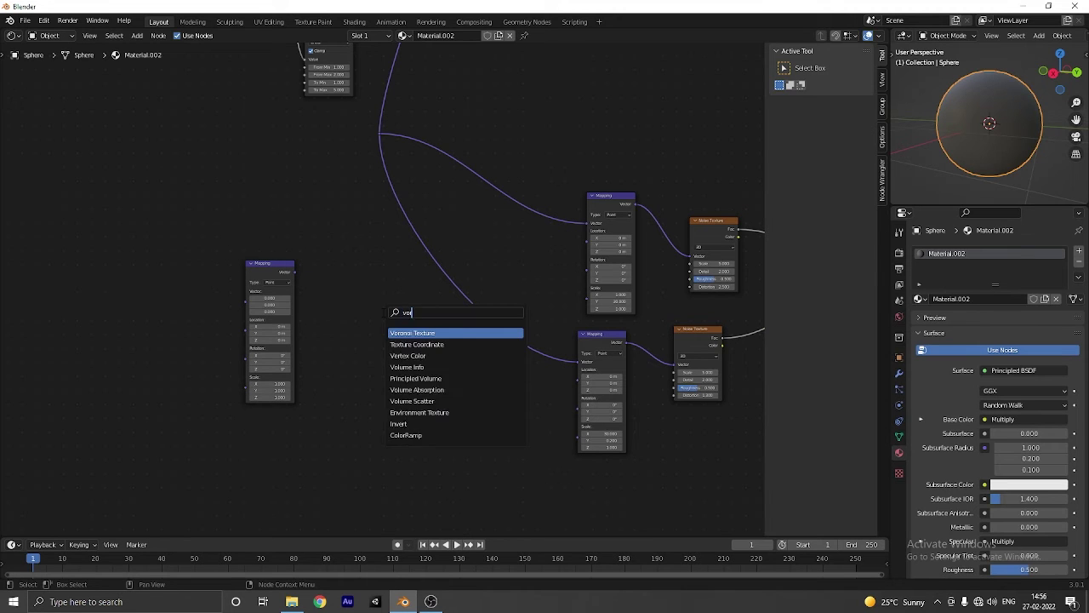
key("Return")
left_click(368, 306)
left_click(398, 353)
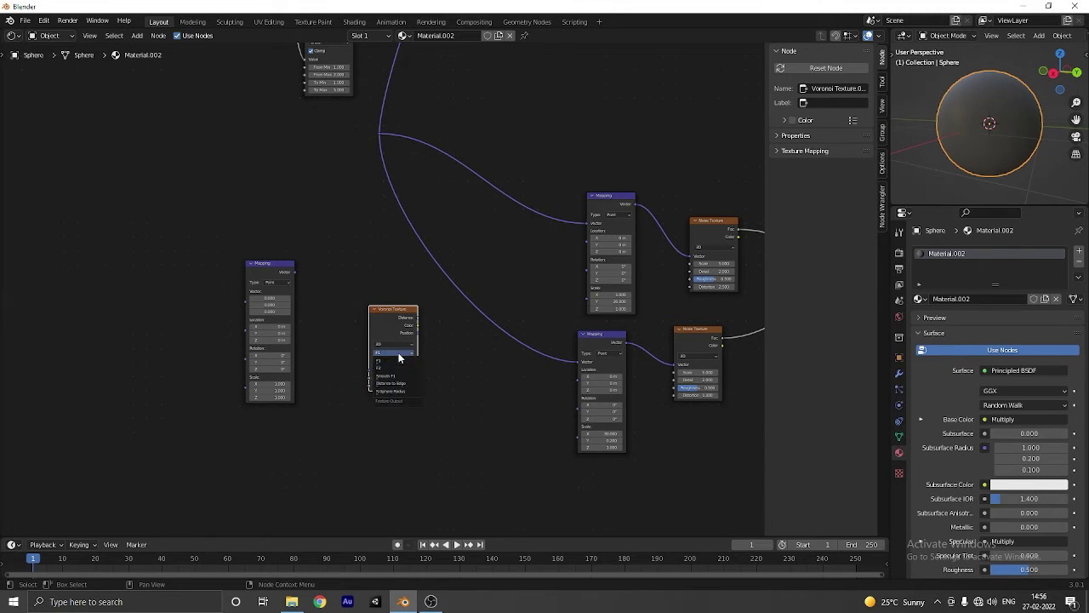
Connect the new Mapping to the Voronoi Texture's Vector input, and the Voronoi Distance output to the upper Mix node's Color2
left_click_drag(294, 271, 638, 160)
scroll(452, 311, "down", 6)
scroll(371, 448, "up", 4)
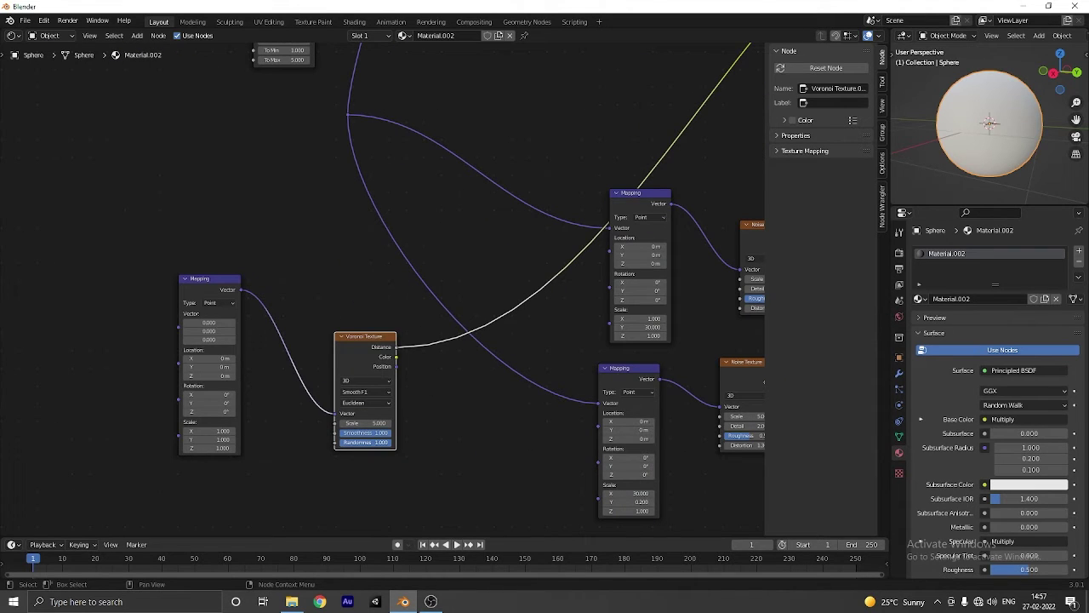
Set the Voronoi Texture's Randomness to 0 and its Scale to 20
double_click(364, 443)
key("Return")
left_click_drag(363, 444, 340, 442)
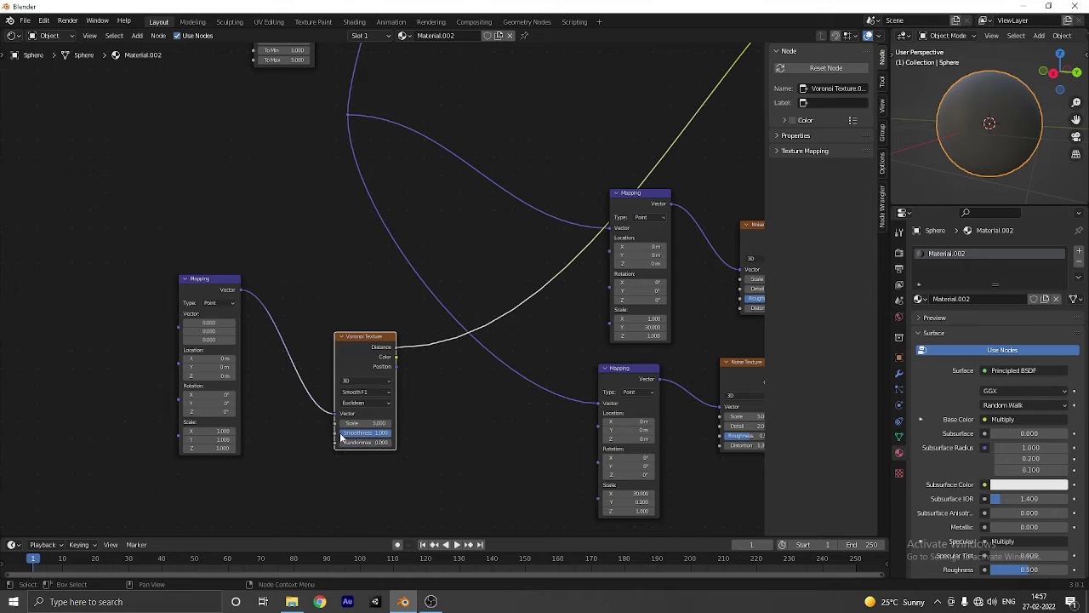
double_click(366, 423)
type("20")
key("Return")
Connect the Vector output of the Mapping feeding the three Checker Textures to the new lower Mapping's Vector input
scroll(366, 417, "down", 1)
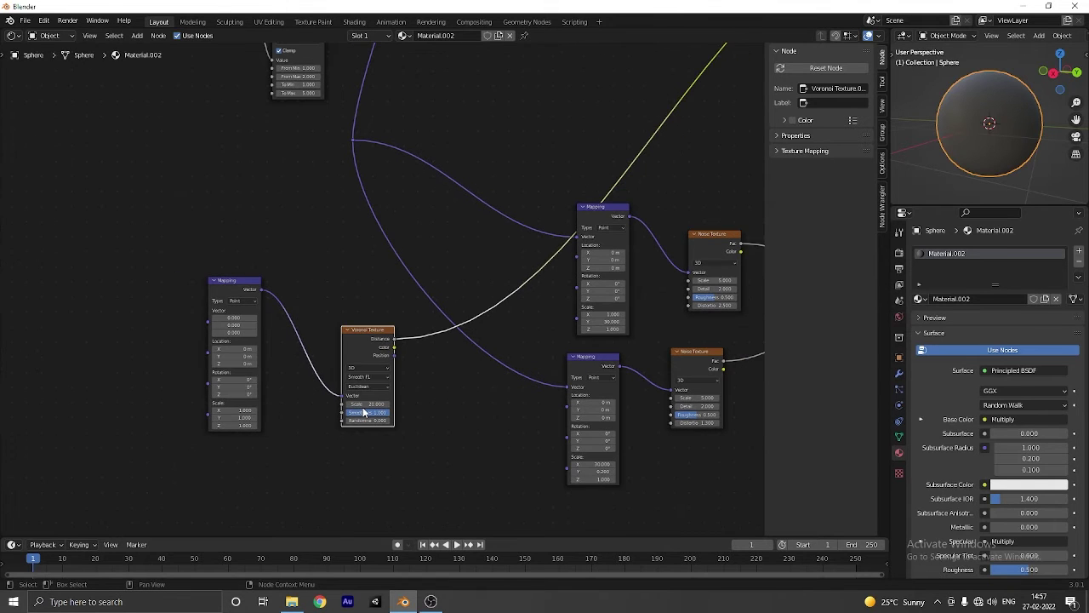
scroll(363, 410, "down", 1)
middle_click_drag(312, 296, 415, 305)
scroll(415, 304, "down", 6)
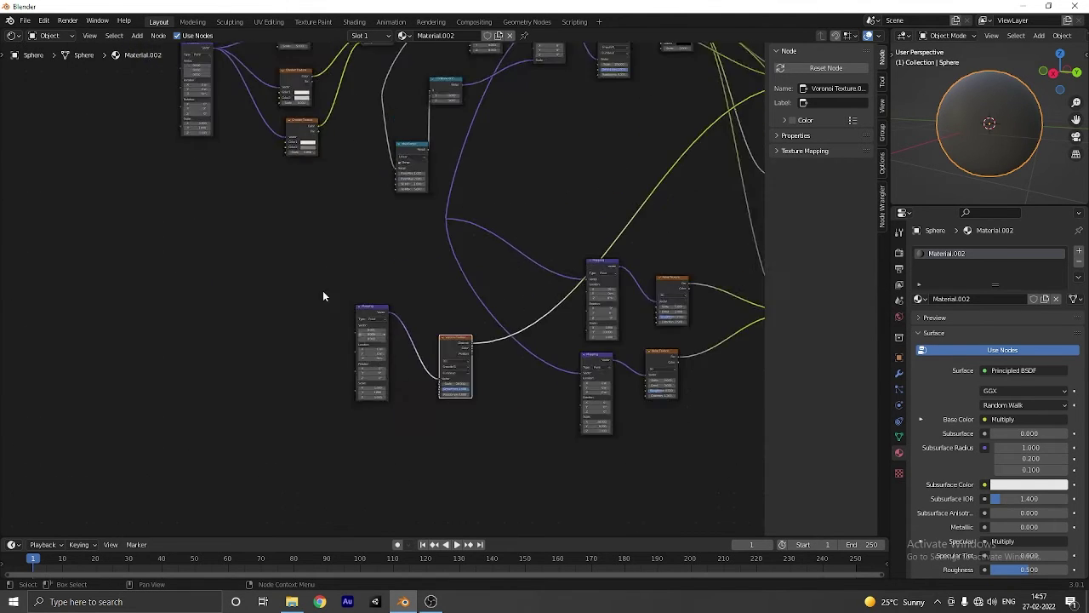
left_click_drag(231, 78, 356, 330)
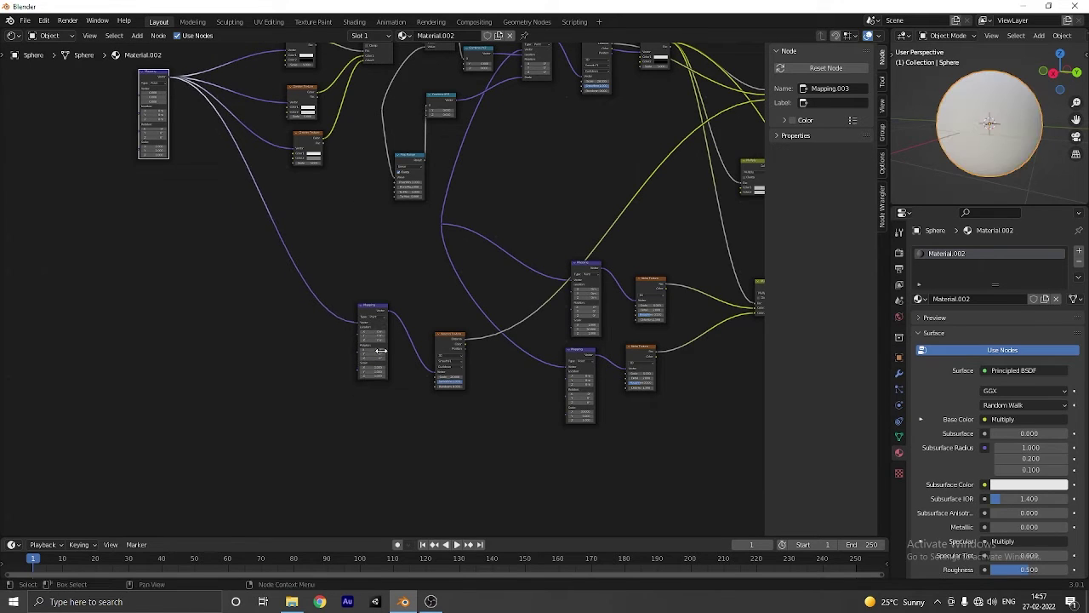
Add a Combine XYZ node in the empty space left of the new lower Mapping node
middle_click_drag(418, 423, 321, 370)
scroll(321, 371, "up", 6)
scroll(321, 372, "down", 5)
middle_click_drag(298, 416, 432, 430)
scroll(433, 429, "up", 7)
key("shift+a")
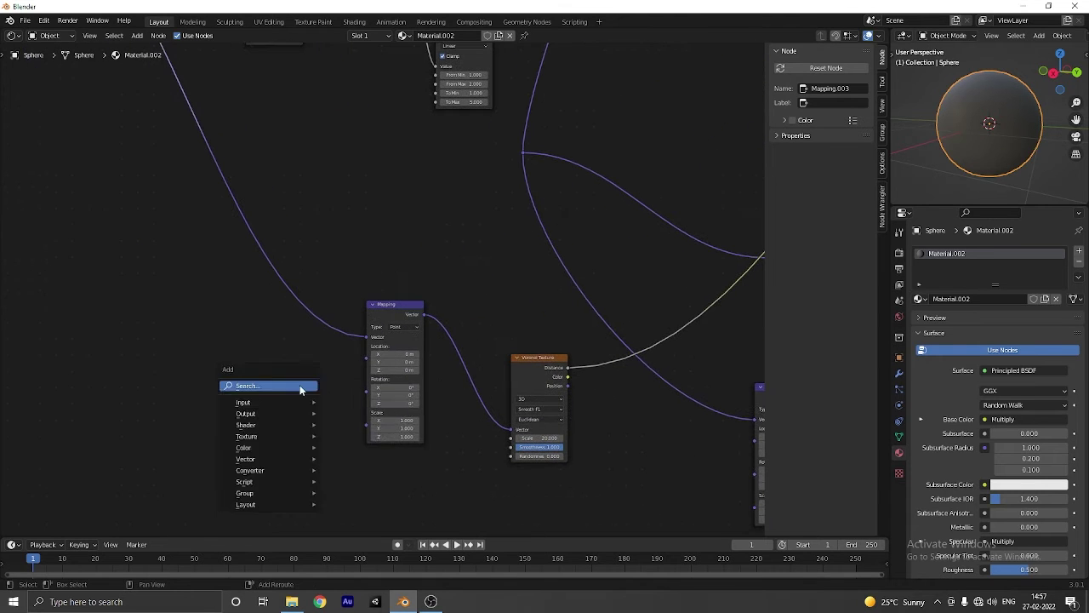
left_click(300, 386)
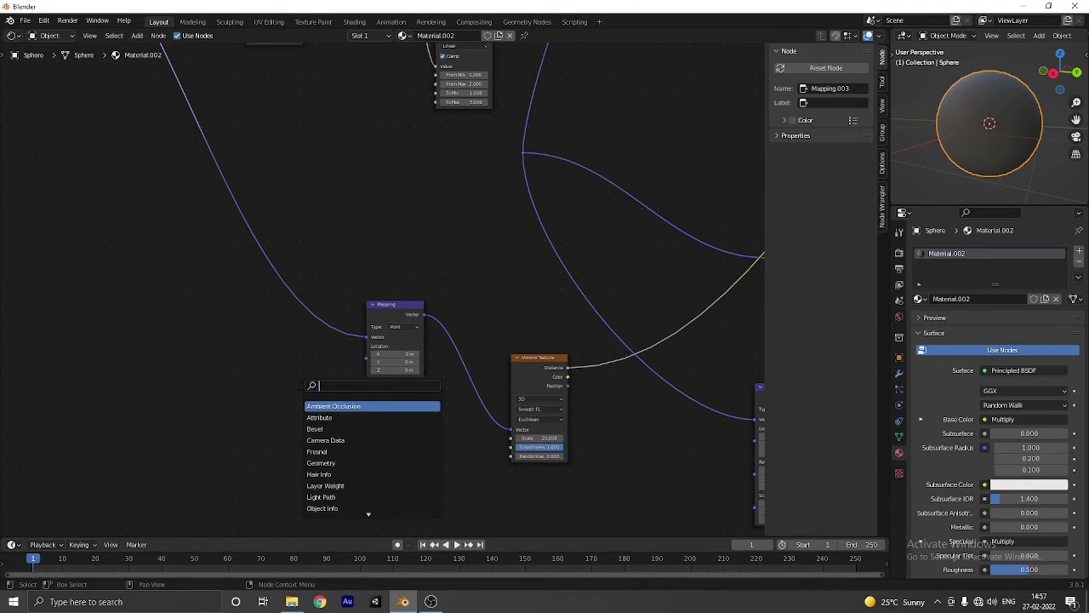
type("combine")
key("Down")
key("Down")
key("Return")
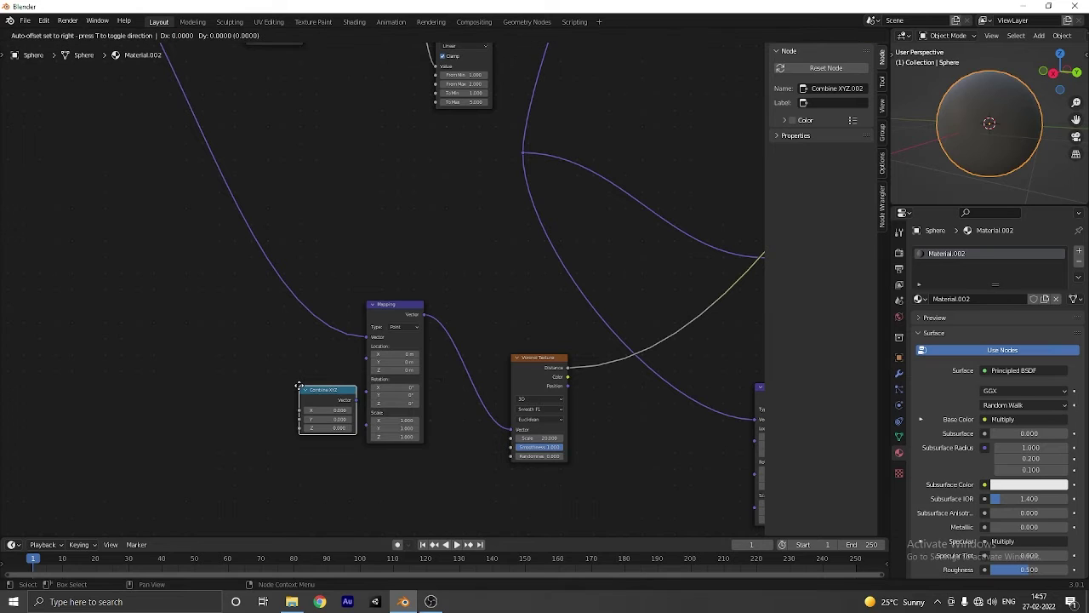
left_click(202, 310)
Duplicate the Combine XYZ below itself and connect the upper one to the Mapping's Location and the lower one to its Scale
key("shift+d")
left_click(220, 415)
left_click_drag(362, 364, 365, 359)
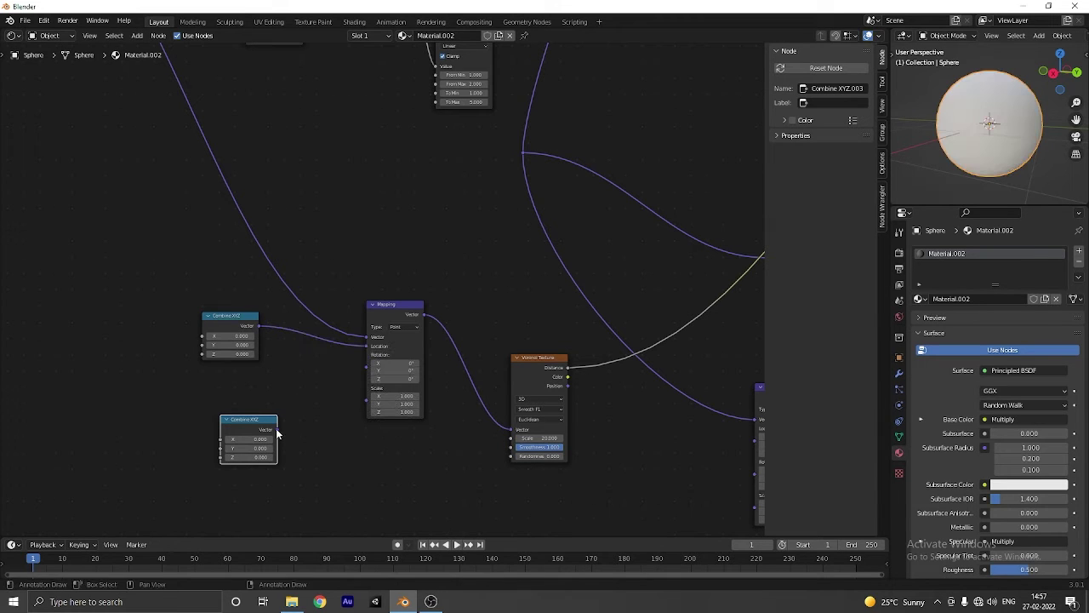
left_click_drag(275, 429, 371, 403)
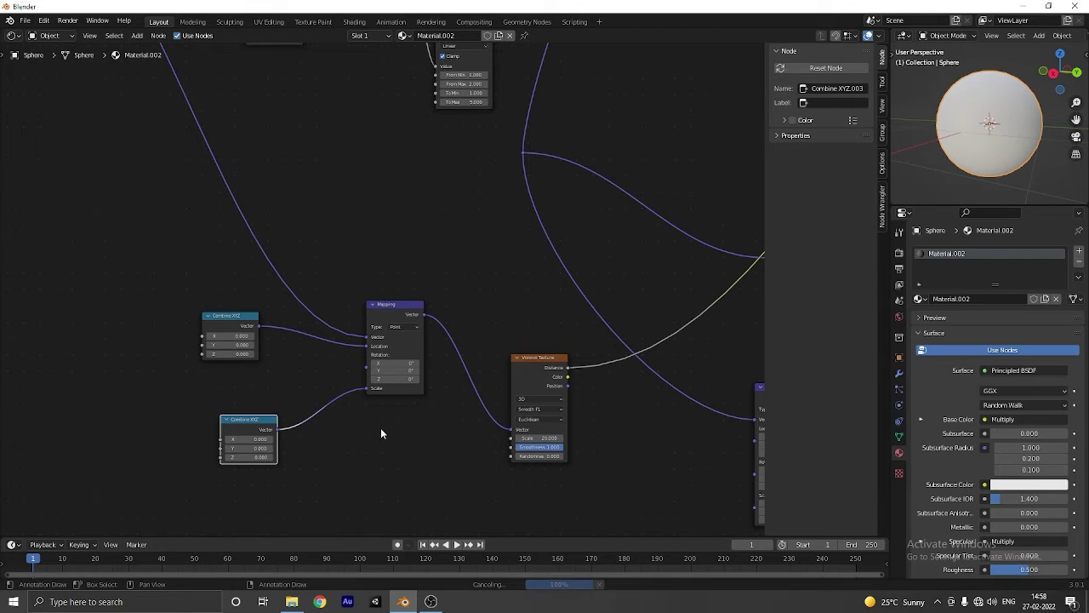
Move the Map Range closer to the new nodes and connect its Result to the upper Combine XYZ's Y input
scroll(380, 432, "down", 2)
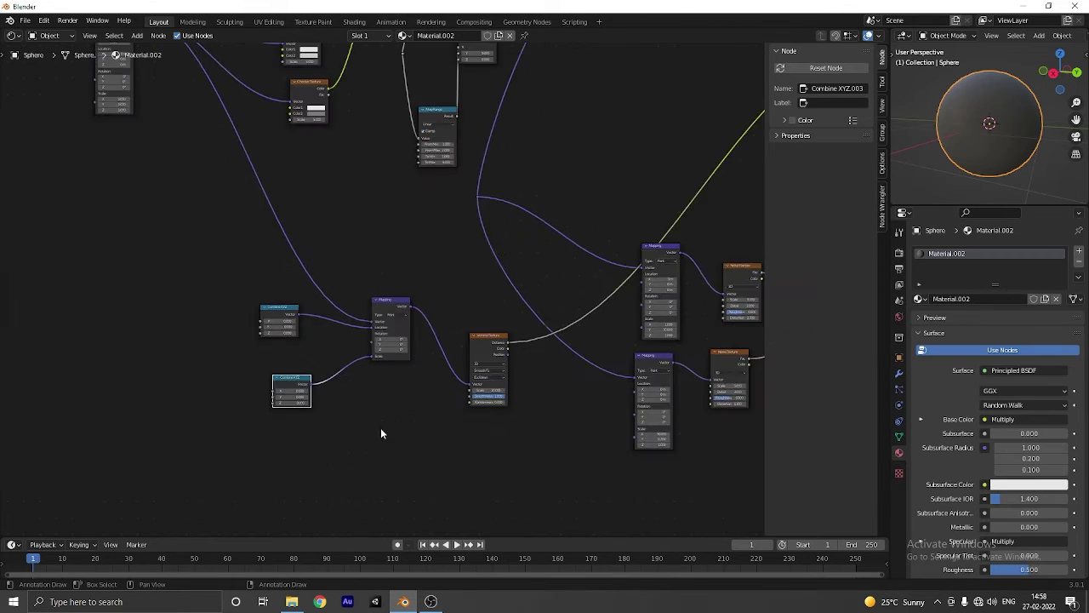
left_click_drag(454, 154, 267, 364)
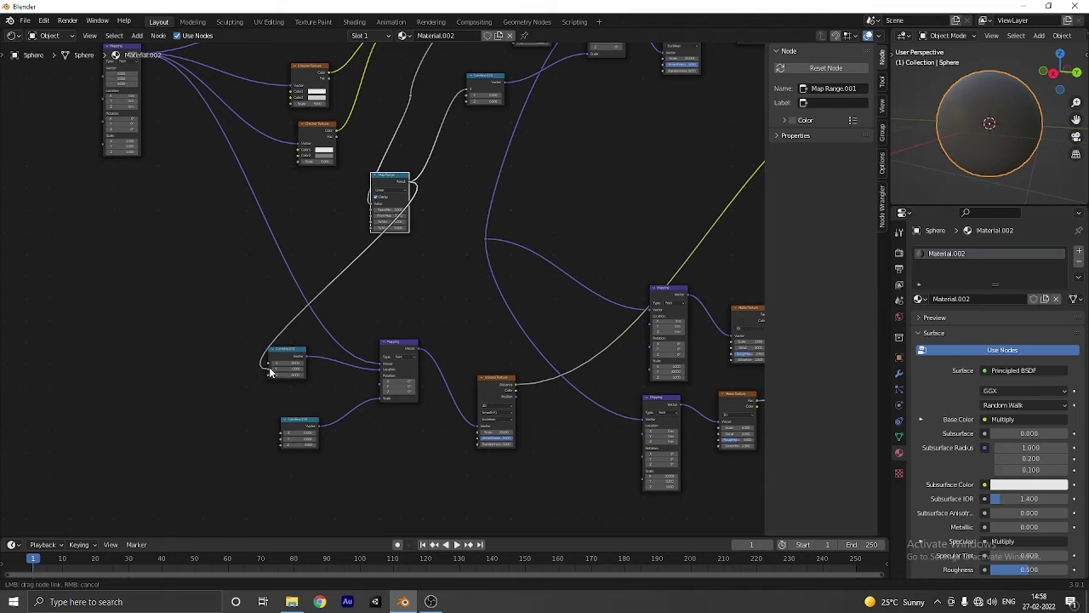
Add a Math node left of the lower Combine XYZ, connect it to that node's Y input and set it to Divide
key("shift+a")
type("math")
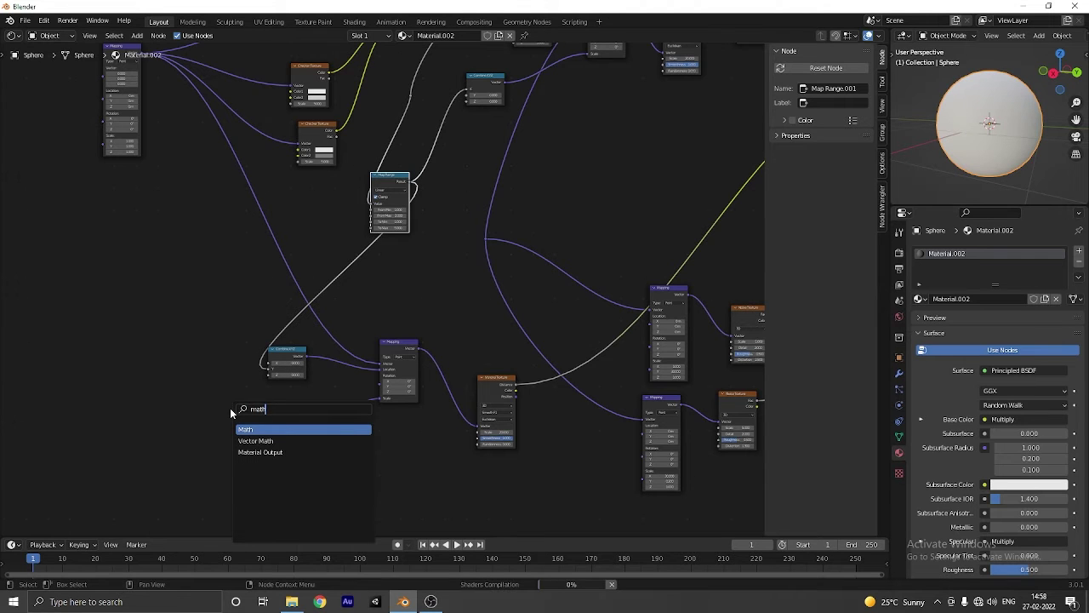
key("Return")
left_click(201, 420)
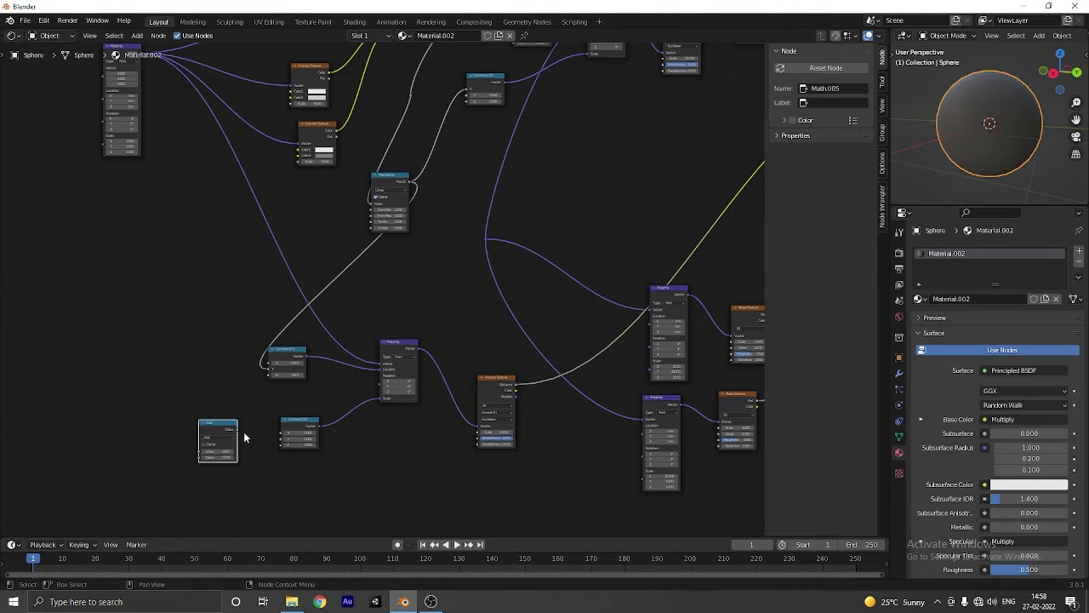
left_click(217, 436)
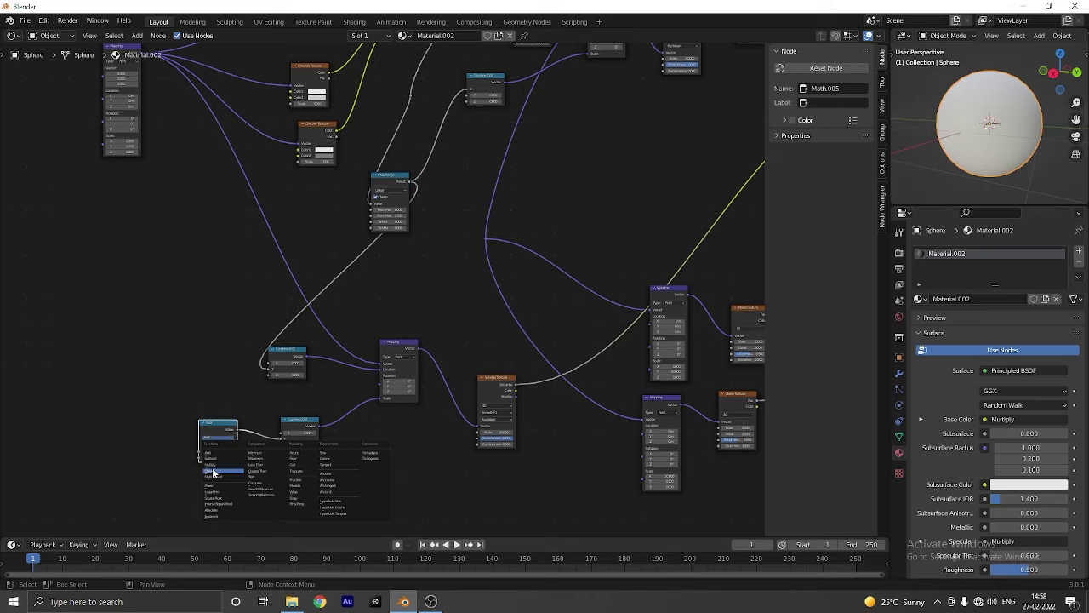
left_click(213, 471)
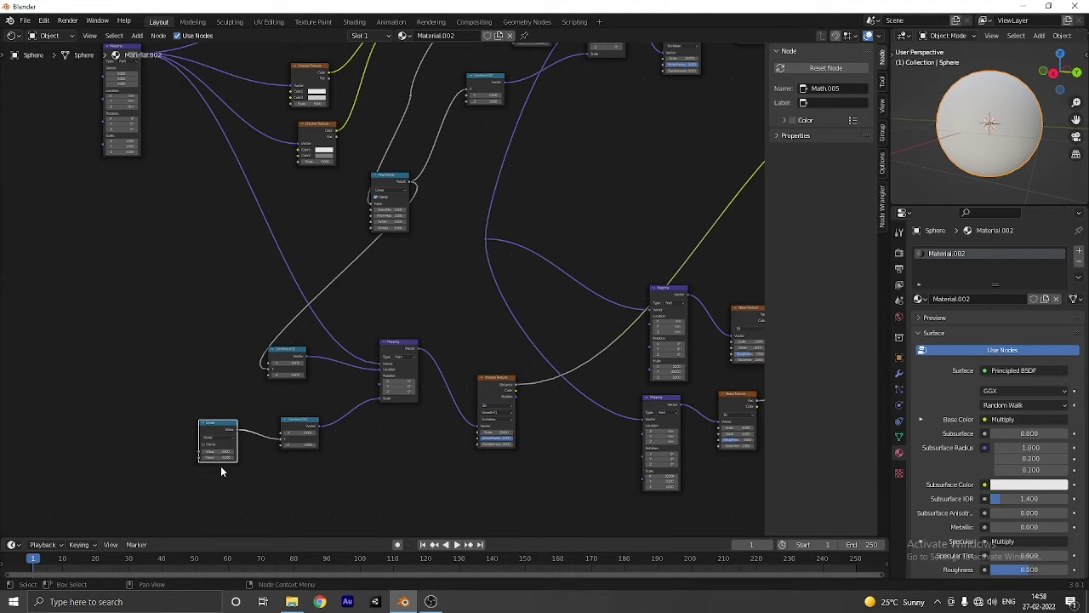
Add a MixRGB node above and left of the new Divide node and connect its Color output to Divide's first Value input
scroll(405, 447, "up", 2)
scroll(556, 318, "down", 6)
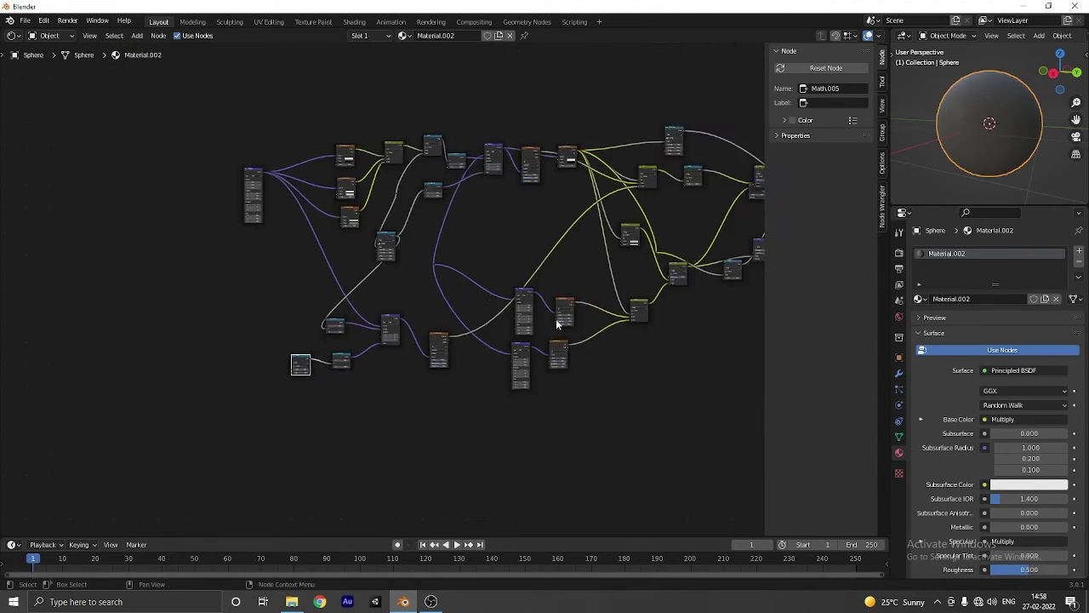
scroll(584, 323, "up", 5)
scroll(408, 373, "up", 2)
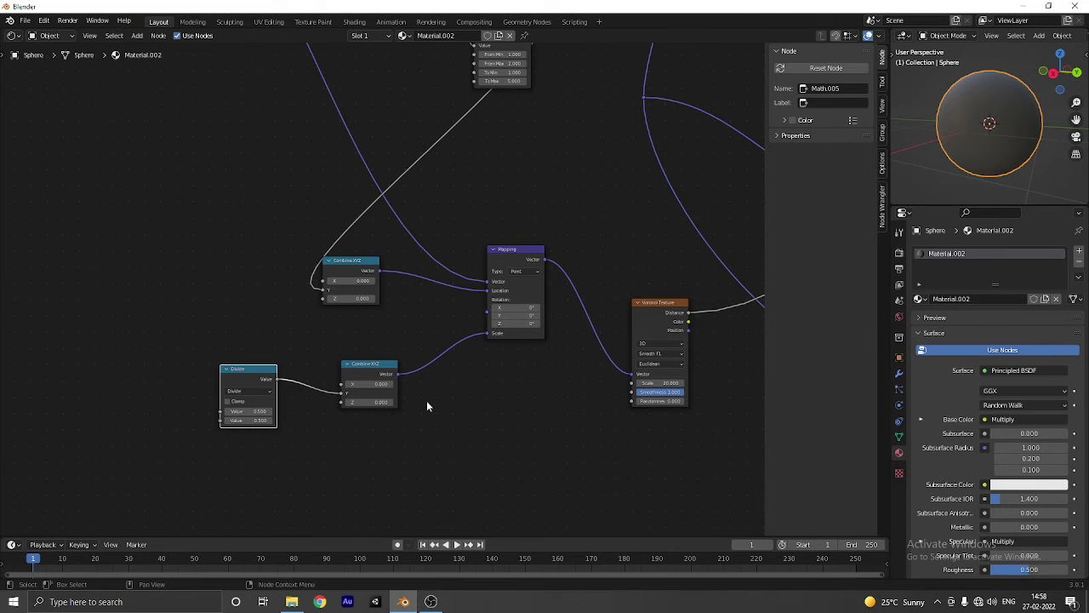
left_click_drag(261, 369, 268, 374)
key("shift+a")
type("smix")
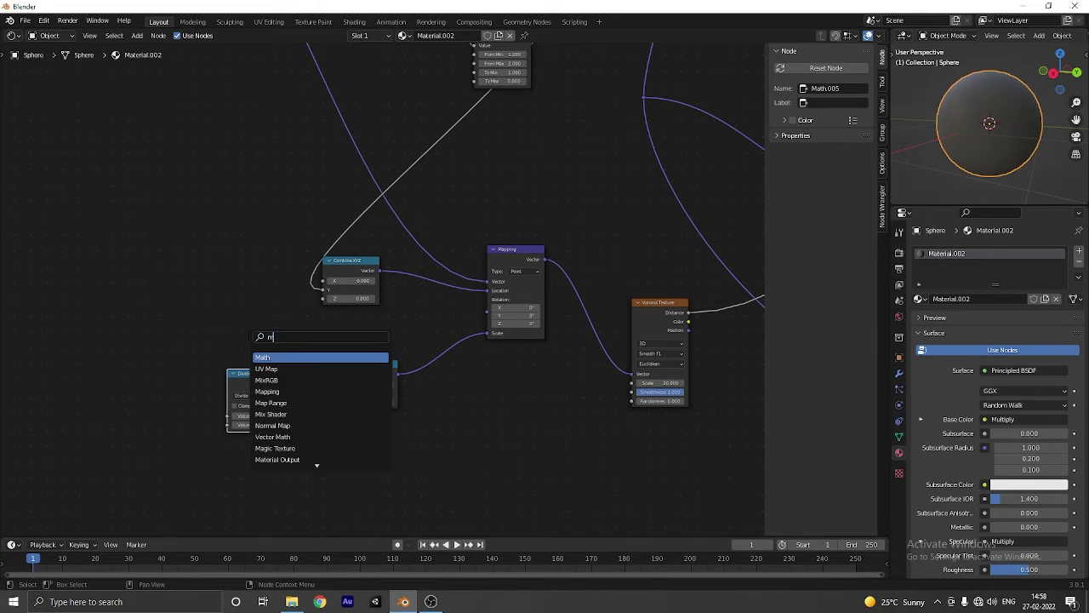
key("Return")
left_click(201, 287)
left_click_drag(218, 296, 160, 276)
left_click_drag(199, 284, 227, 416)
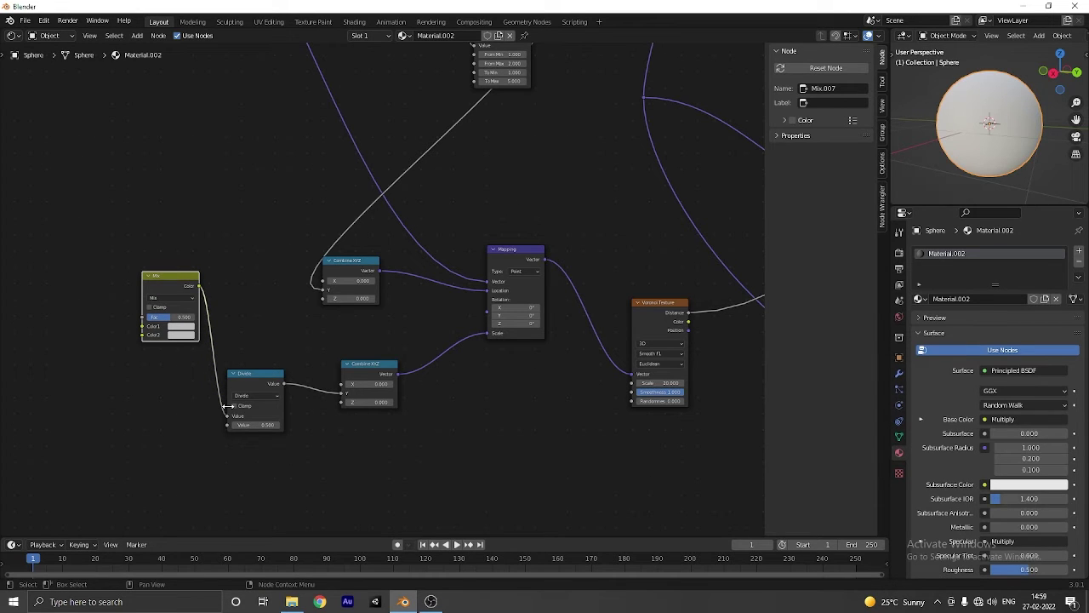
Add a Value node set to 2 above the new Mix node and connect it to Divide's second Value input
scroll(189, 132, "down", 4)
middle_click_drag(189, 131, 256, 244)
key("shift+a")
type("sval")
key("Return")
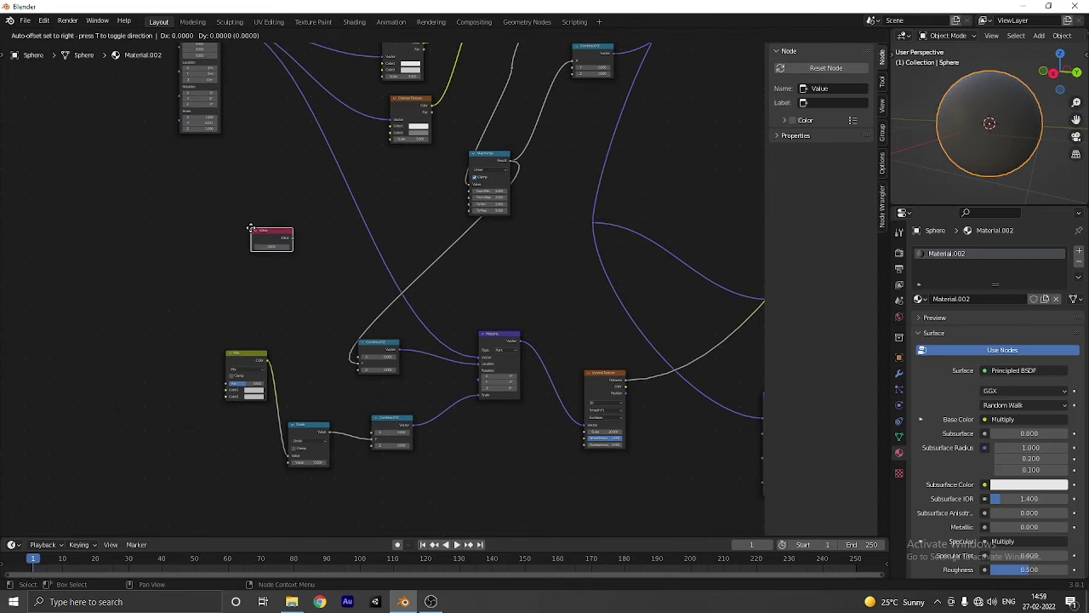
left_click(251, 228)
double_click(272, 247)
type("2")
key("Return")
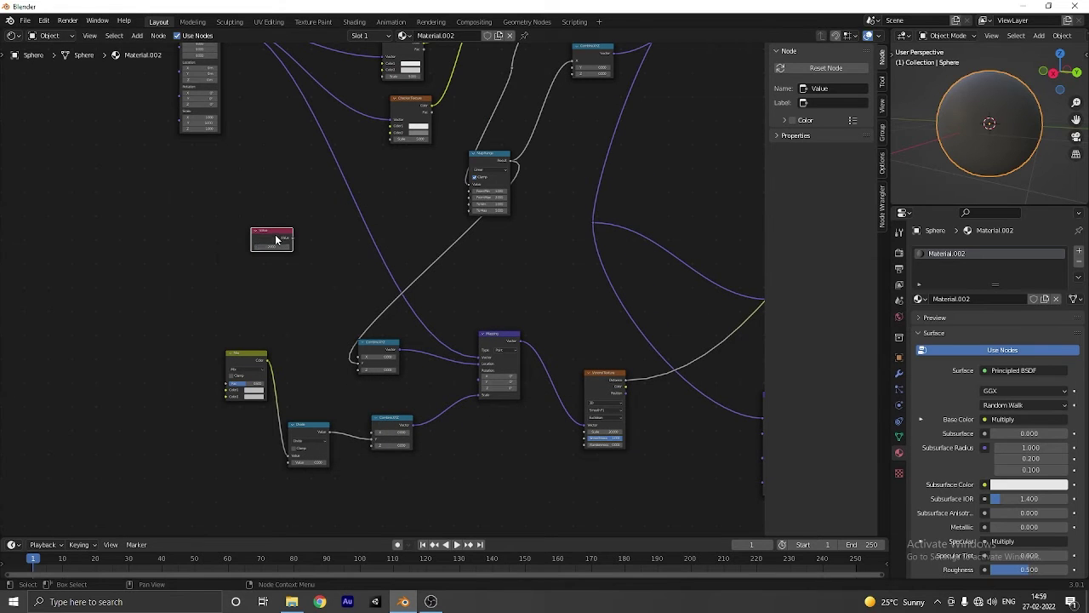
scroll(294, 356, "up", 2)
left_click_drag(278, 239, 266, 490)
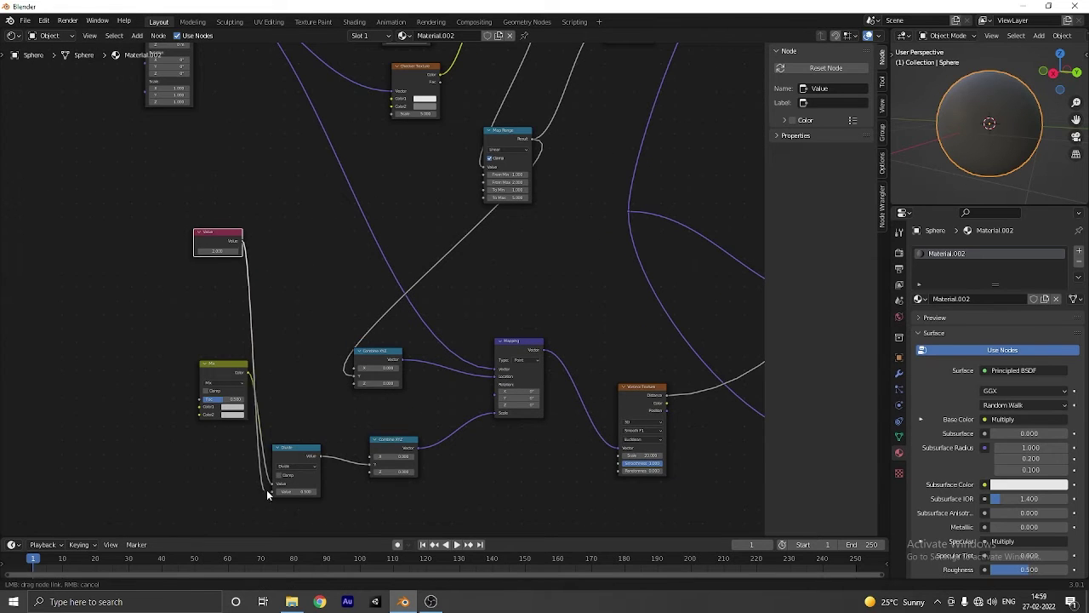
Add a Checker Texture node left of the new Mix node and duplicate it twice, stacking the copies below it
left_click(222, 371)
scroll(340, 251, "up", 2)
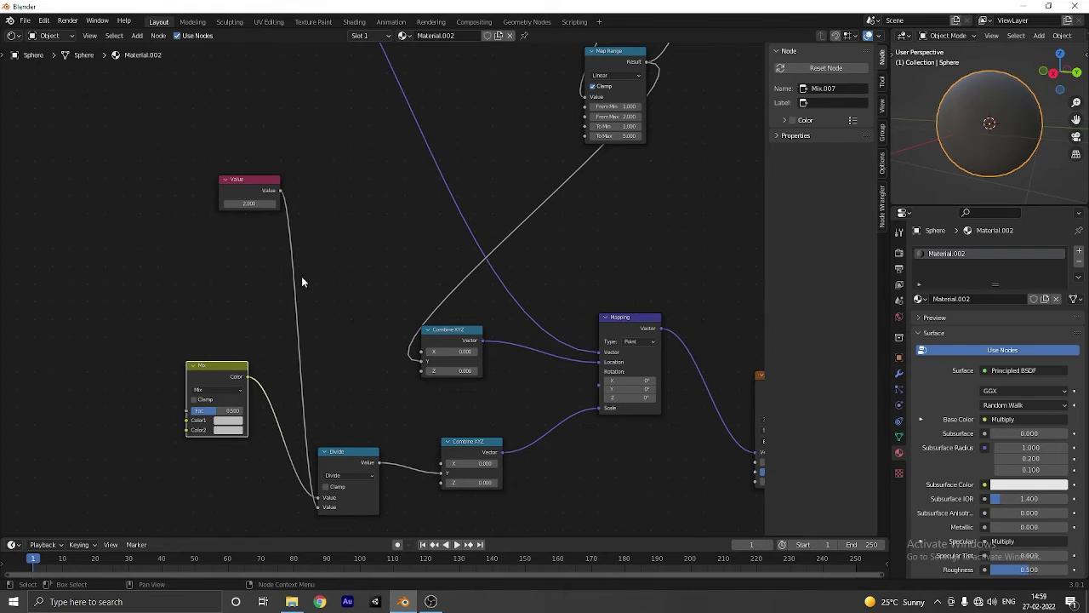
key("shift+a")
type("che")
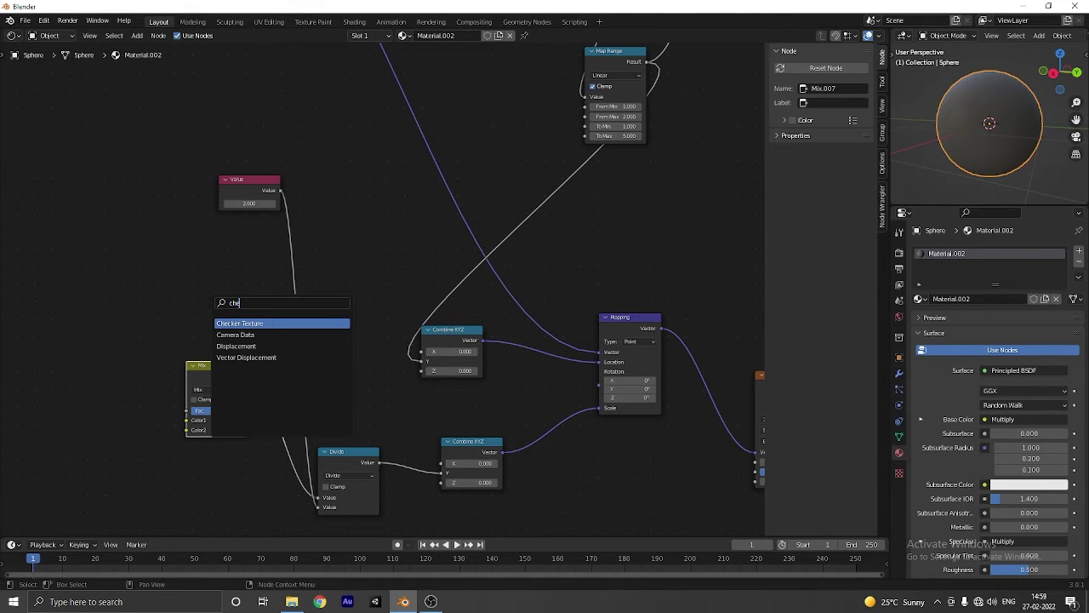
key("Return")
left_click(30, 279)
scroll(101, 286, "down", 2)
middle_click_drag(101, 287, 191, 234)
key("shift+s")
key("shift+d")
left_click(178, 364)
key("shift+d")
left_click(170, 454)
Connect the Color outputs of the three new Checker Textures, top to bottom, to the Mix node's Fac, Color1 and Color2 inputs
scroll(183, 285, "up", 1)
left_click_drag(183, 237, 271, 345)
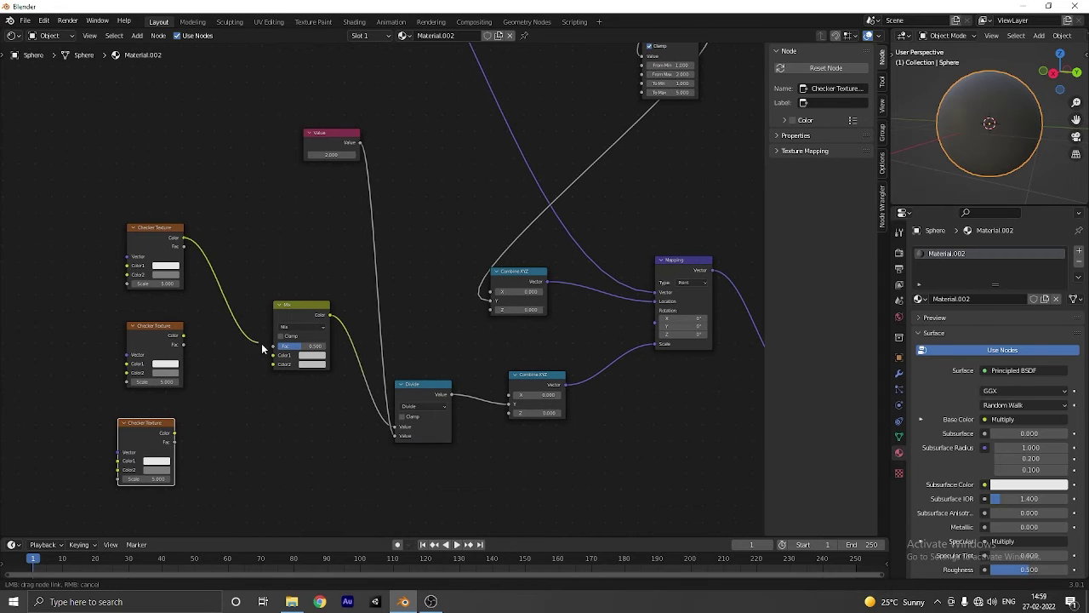
left_click_drag(183, 336, 272, 354)
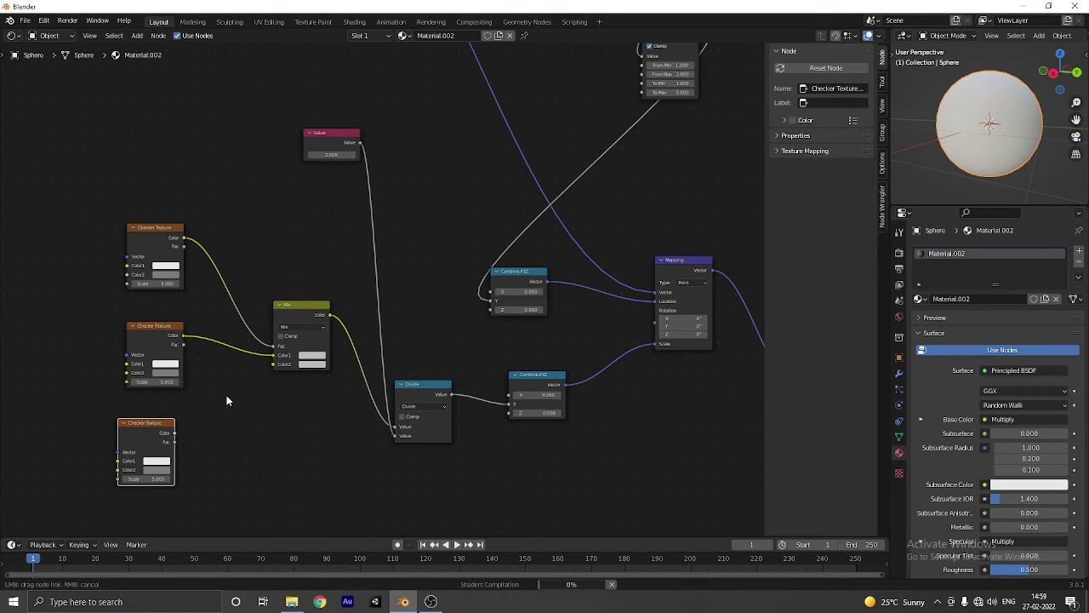
left_click(226, 396)
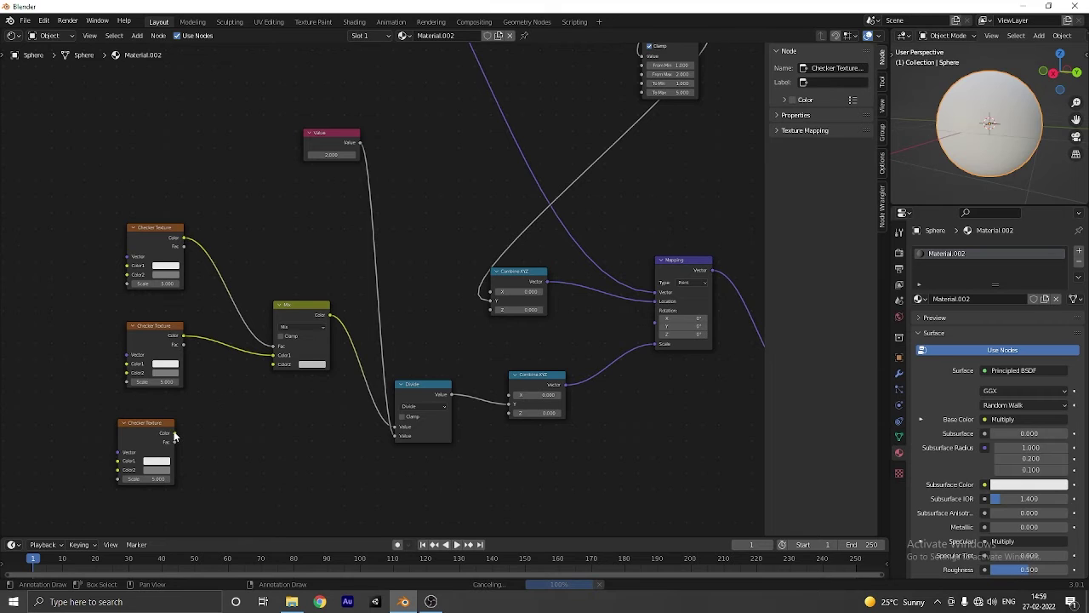
left_click_drag(175, 432, 273, 364)
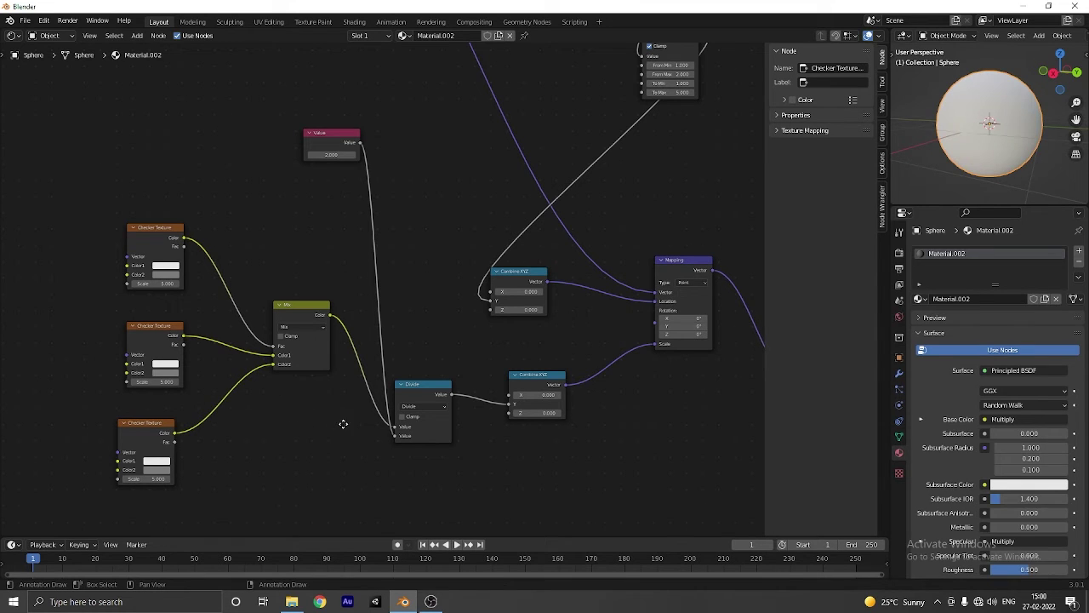
Set Color2 of the top new Checker Texture to black and Color2 of the middle one to white
middle_click_drag(168, 279, 414, 397)
scroll(255, 228, "up", 1)
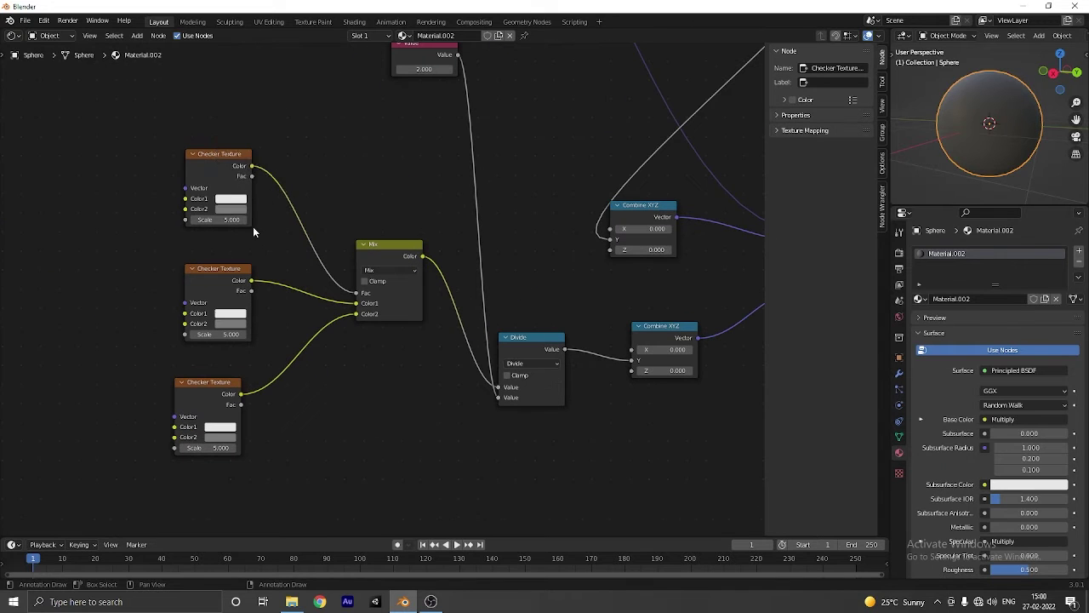
left_click(238, 210)
left_click_drag(296, 119, 296, 147)
left_click(231, 323)
Set the scale of the top new Checker Texture to 10 and of the middle and bottom ones to 20
left_click(223, 220)
type("10")
key("Return")
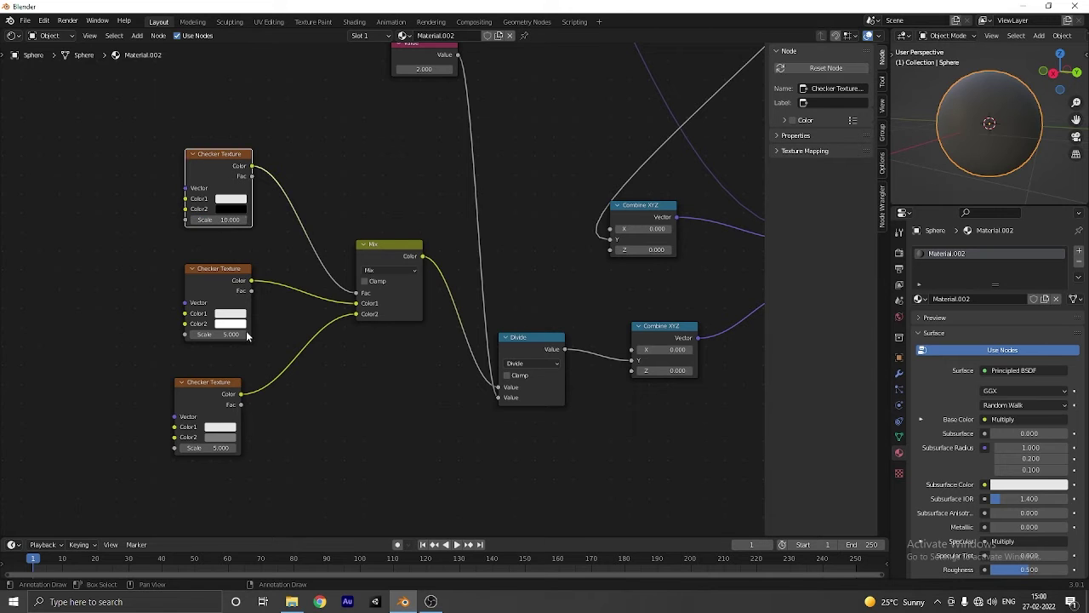
left_click(242, 335)
type("20")
key("Return")
left_click(223, 447)
type("20")
key("Return")
scroll(335, 298, "down", 2)
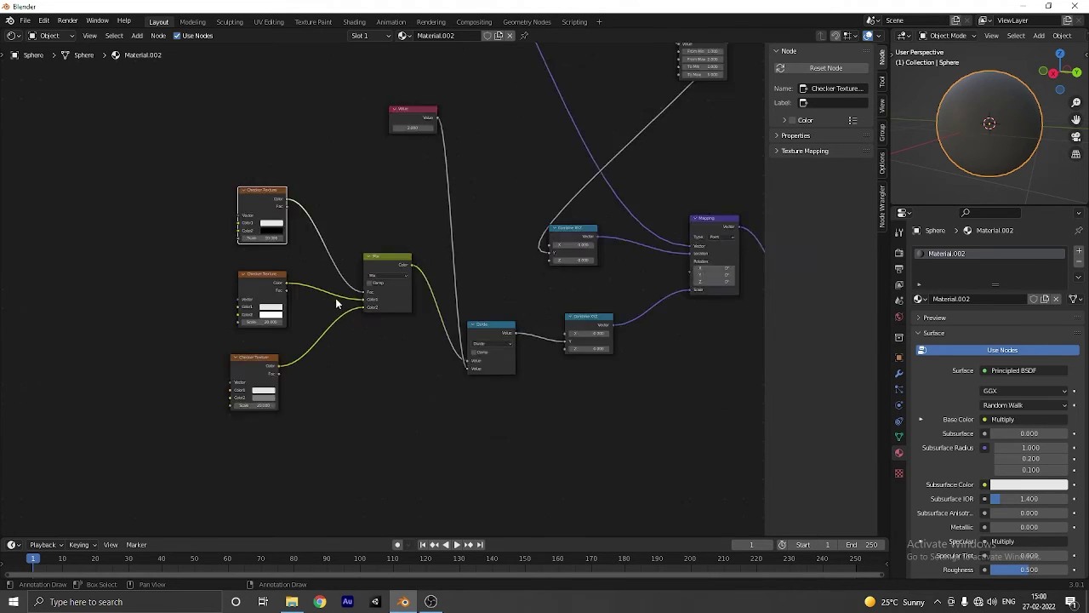
In the upper checker group, set the top Checker Texture's scale to 10 and the other two scales to 20
middle_click_drag(335, 298, 407, 534)
scroll(606, 221, "up", 3)
middle_click_drag(579, 235, 494, 264)
left_click(599, 96)
type("10")
key("Return")
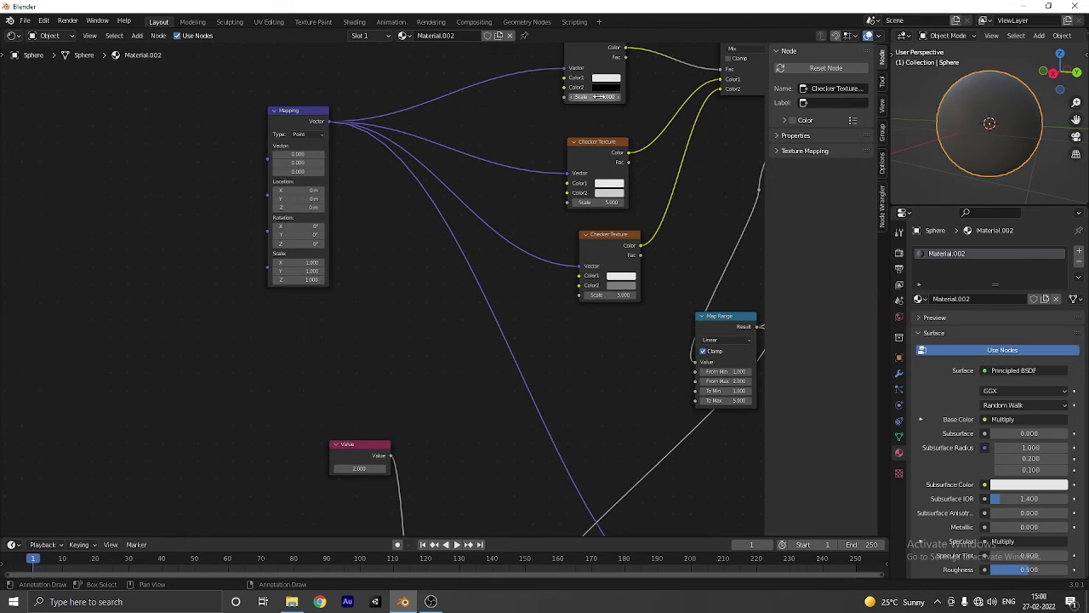
left_click(611, 201)
type("20")
key("Return")
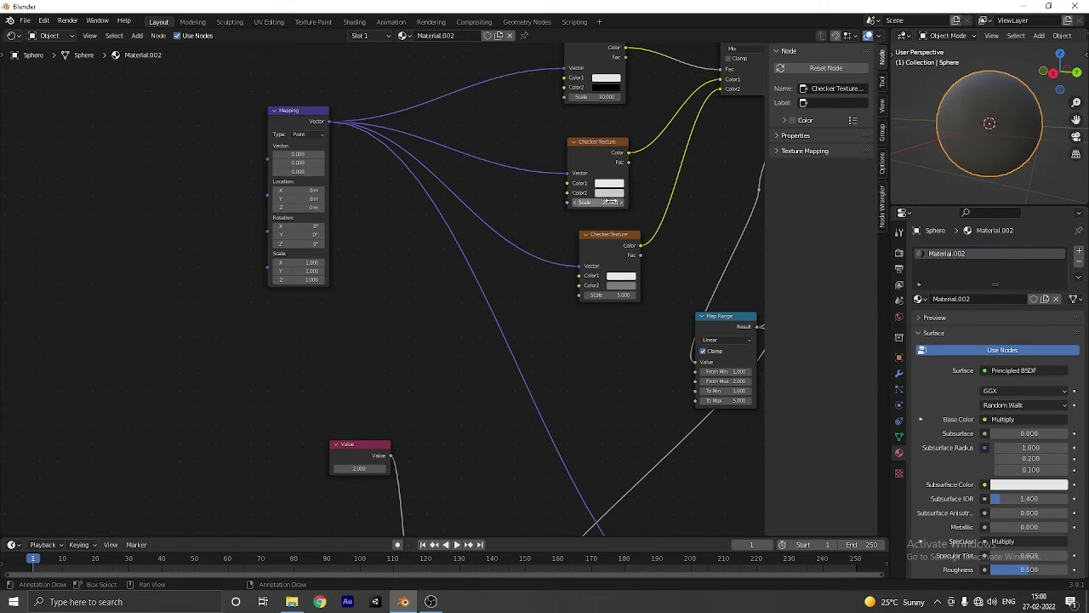
left_click(622, 294)
type("20")
key("Return")
scroll(464, 295, "down", 3)
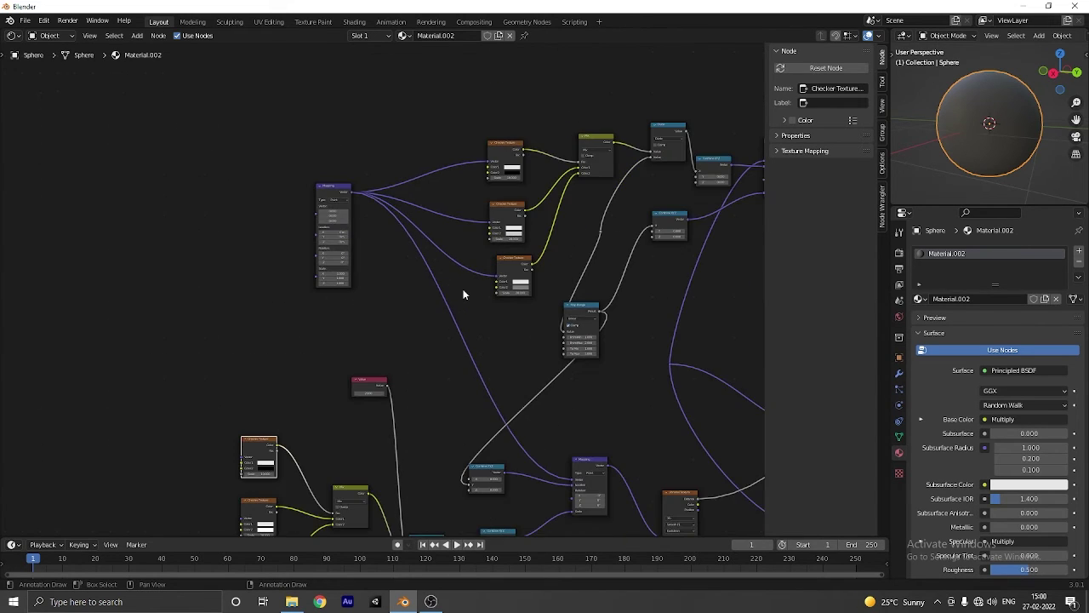
Set the X scale of the Mapping node feeding the upper checker group to 0
scroll(384, 289, "up", 6)
left_click(297, 262)
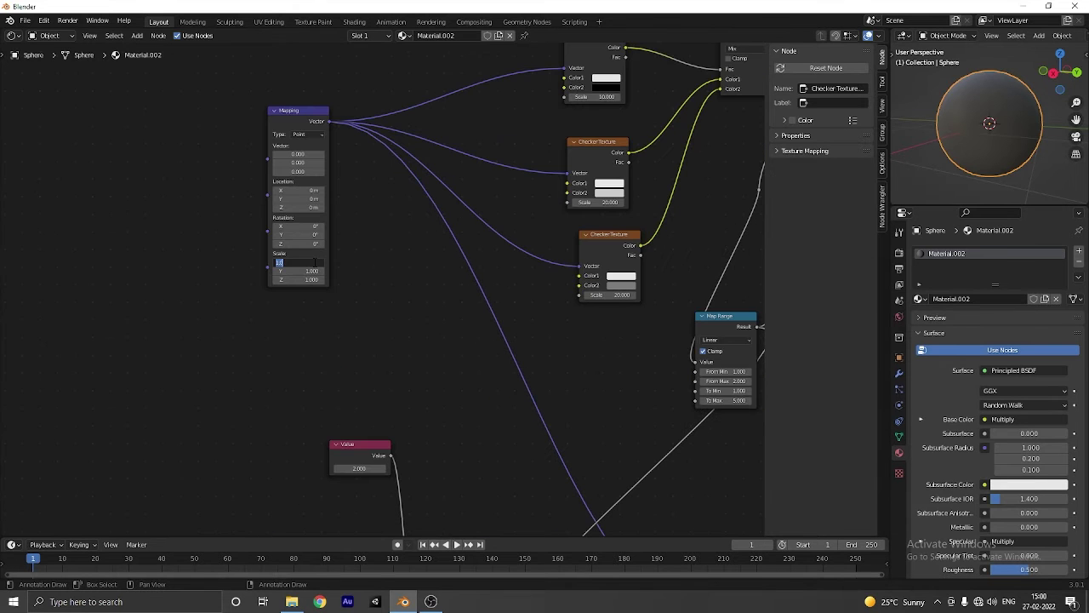
type("0")
key("Return")
Add a Math node set to Add left of the upper Mapping node and connect its Value output to the Mapping's Scale
scroll(383, 283, "down", 8)
middle_click_drag(501, 321, 564, 193)
scroll(506, 262, "up", 4)
scroll(506, 259, "down", 4)
middle_click_drag(506, 259, 545, 229)
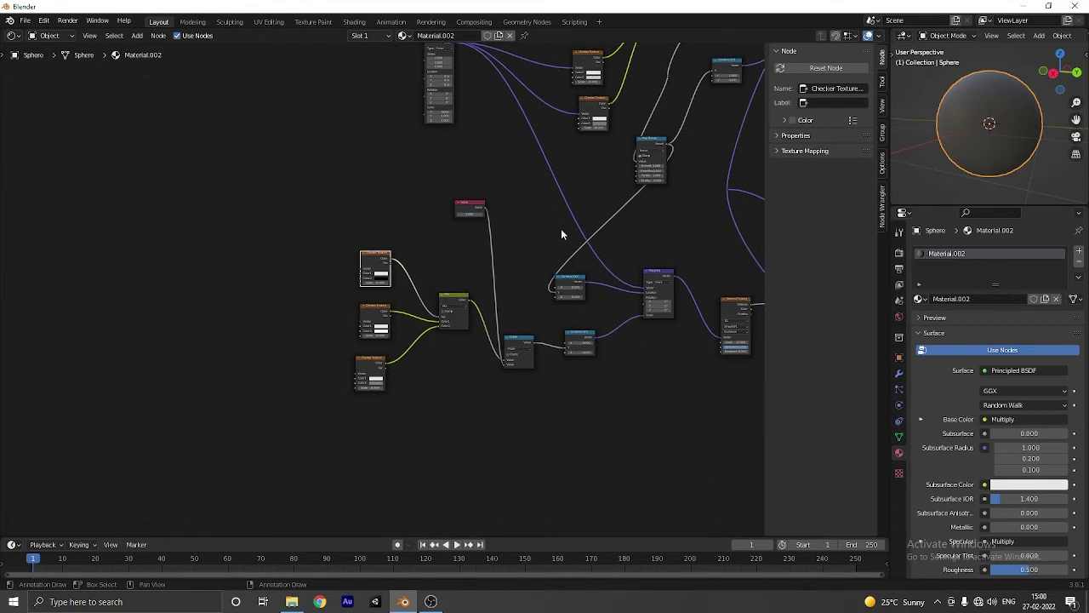
scroll(434, 295, "down", 2)
middle_click_drag(434, 294, 484, 321)
key("shift+a")
left_click(388, 202)
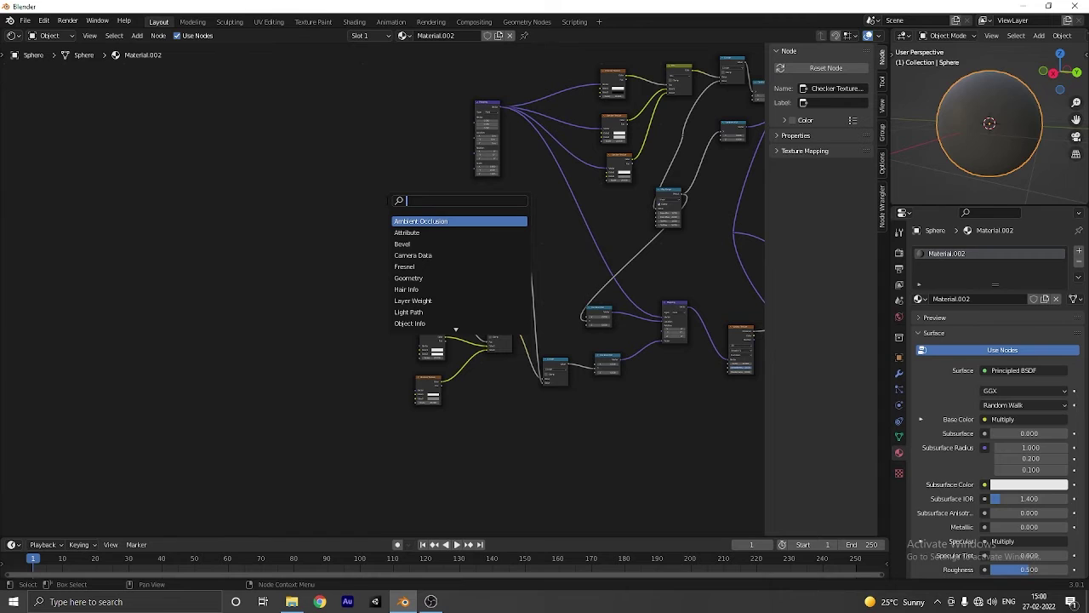
key("Escape")
scroll(478, 159, "up", 2)
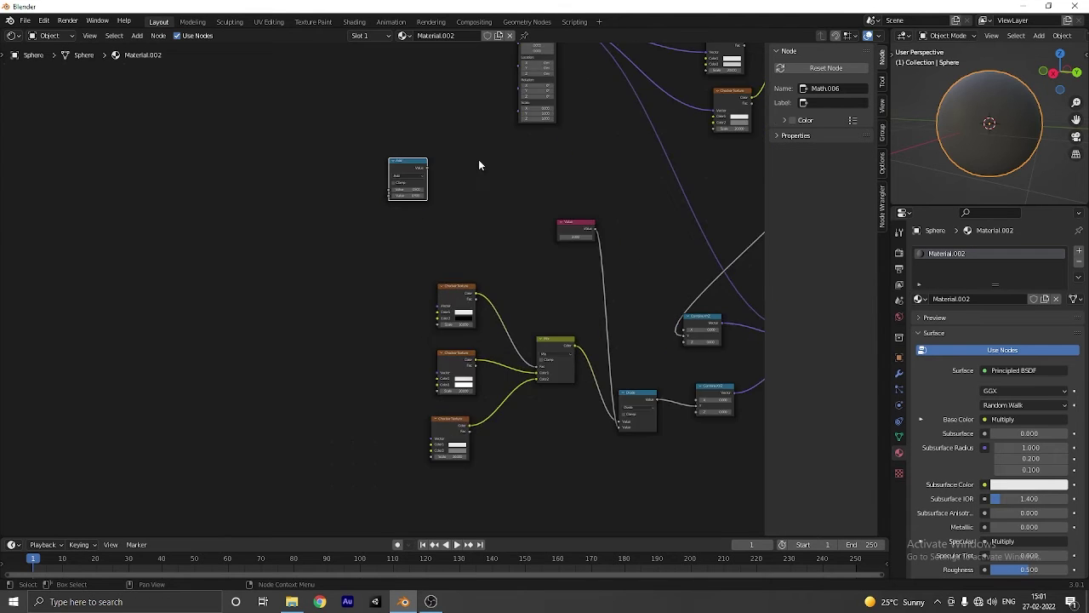
scroll(398, 245, "up", 2)
left_click_drag(398, 245, 371, 196)
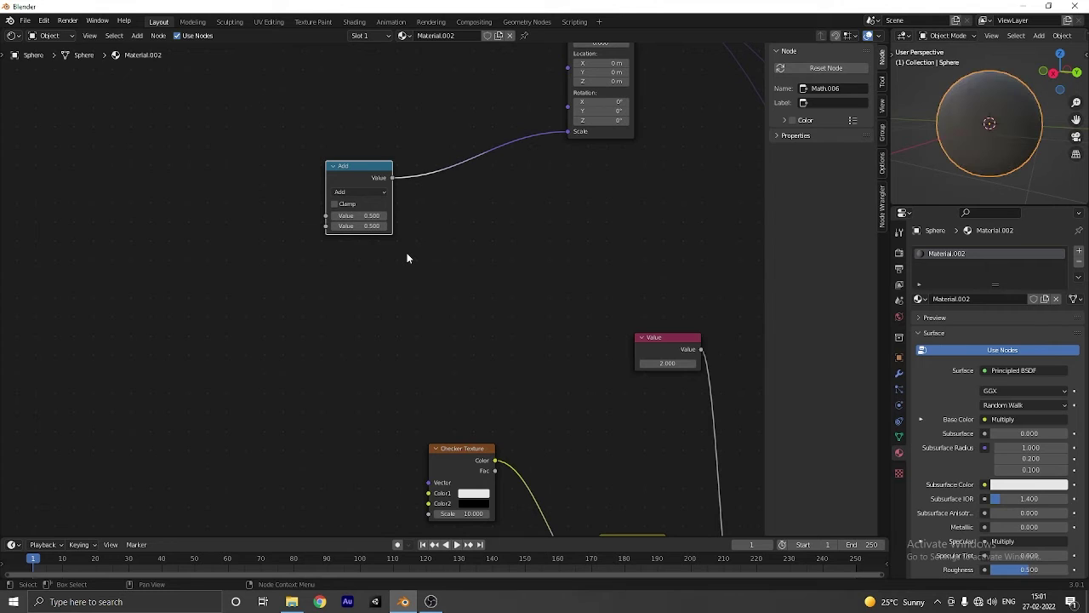
Add a Texture Coordinate node left of the Add node and connect its UV output to Add's first Value input
key("shift+a")
type("texsture co")
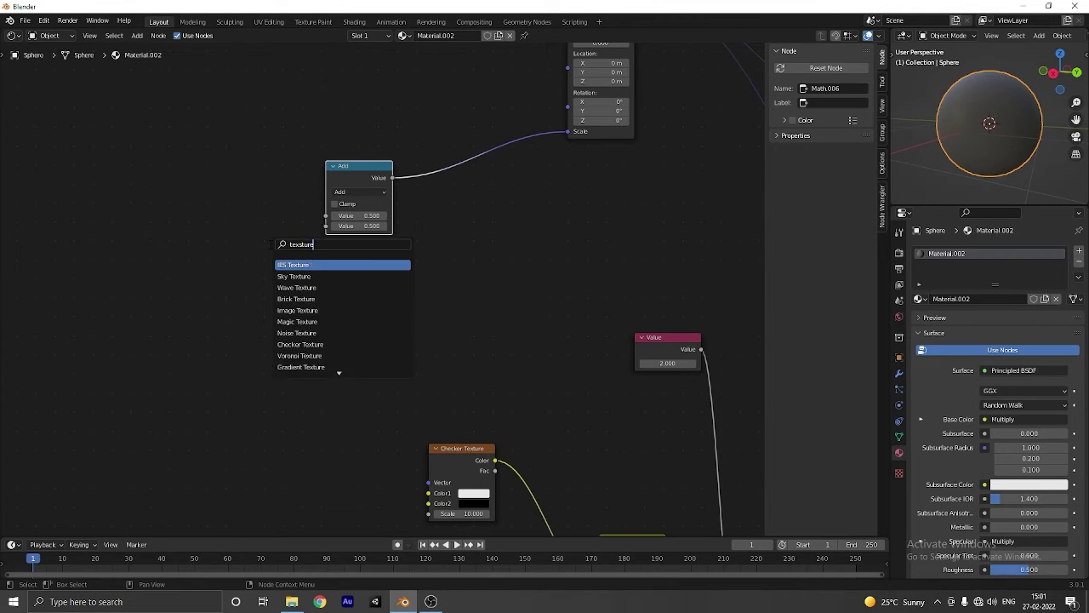
key("Return")
left_click(110, 130)
left_click_drag(179, 173, 326, 215)
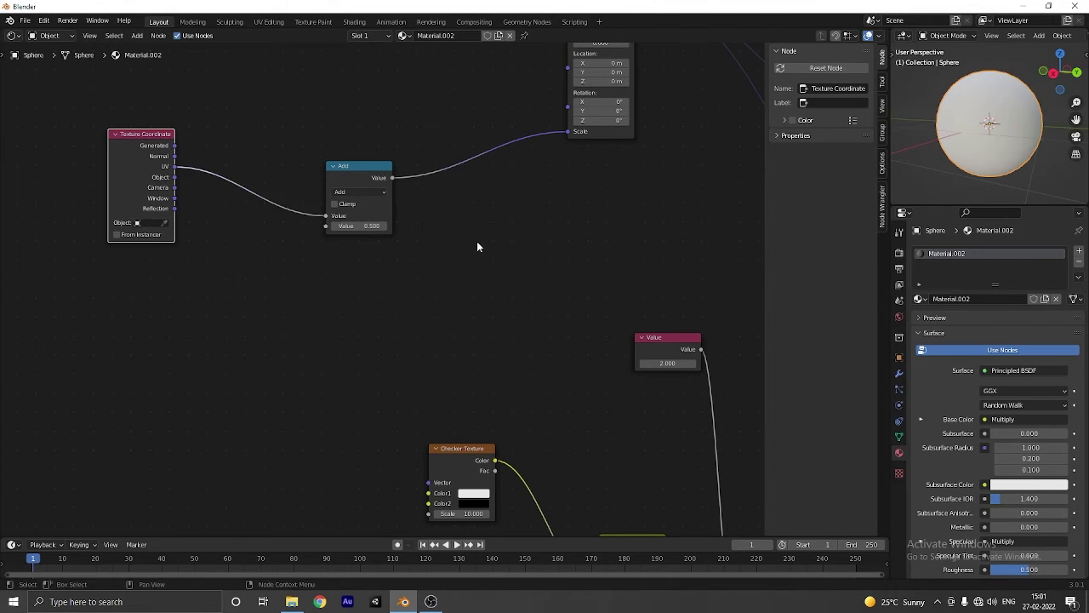
Add a Mapping node left of the lower checker group and connect its Vector output to all three Checker Textures' Vector inputs
scroll(484, 256, "down", 3)
scroll(500, 265, "down", 1)
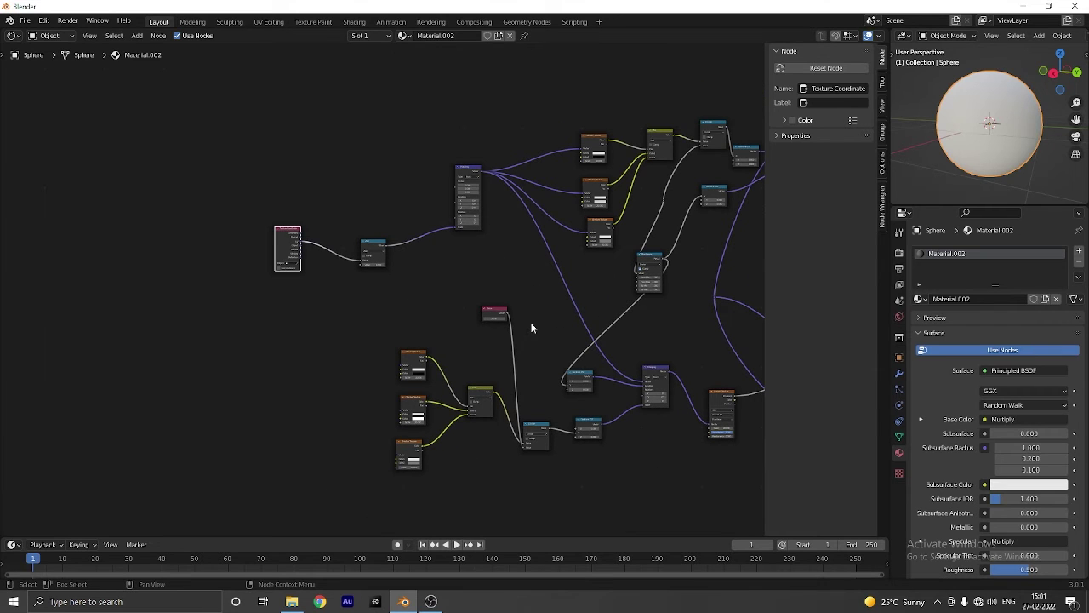
scroll(351, 349, "up", 3)
key("shift+a")
type("map")
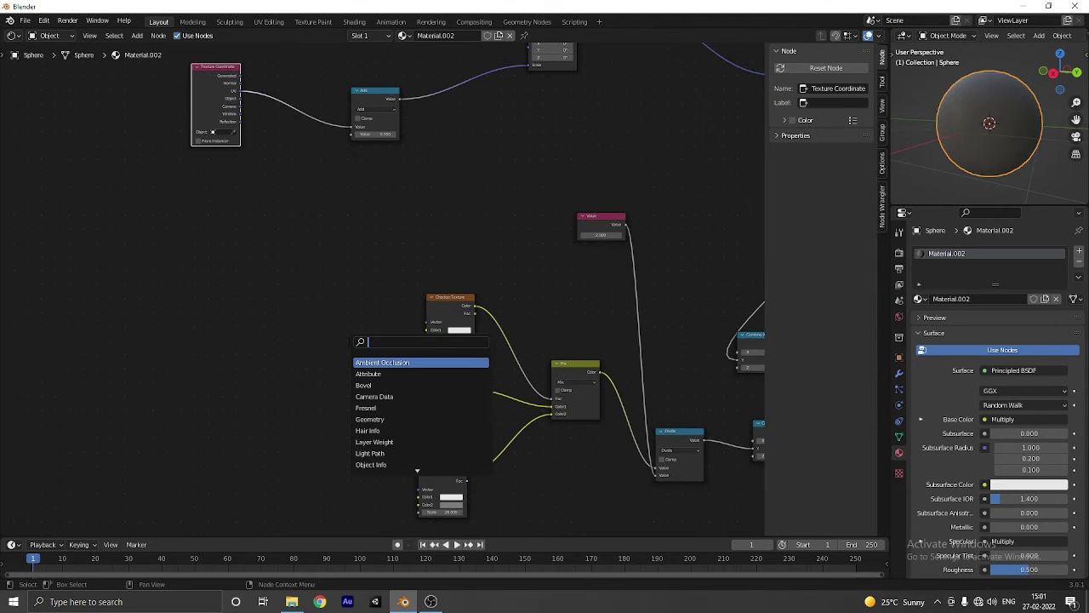
key("Return")
left_click(324, 346)
scroll(374, 341, "up", 1)
left_click_drag(368, 364, 431, 428)
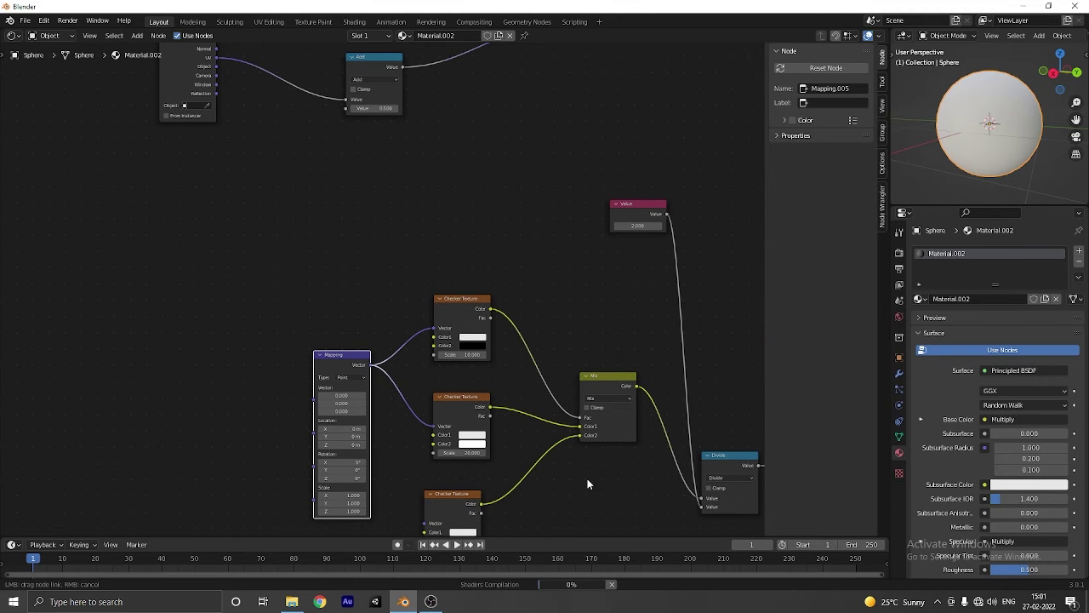
scroll(611, 489, "down", 1)
middle_click_drag(611, 489, 623, 366)
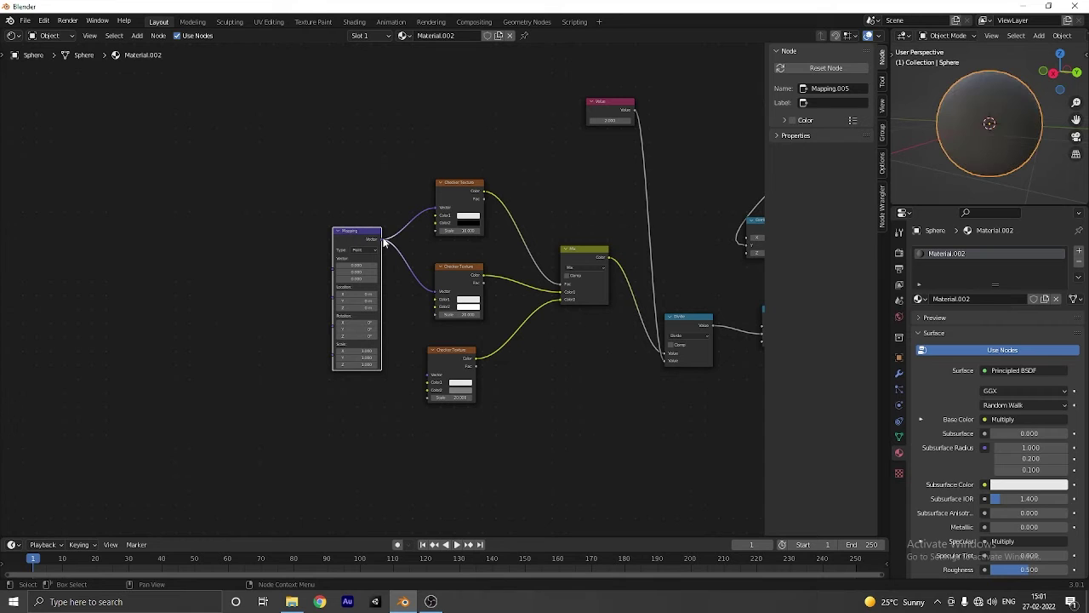
left_click_drag(382, 240, 428, 376)
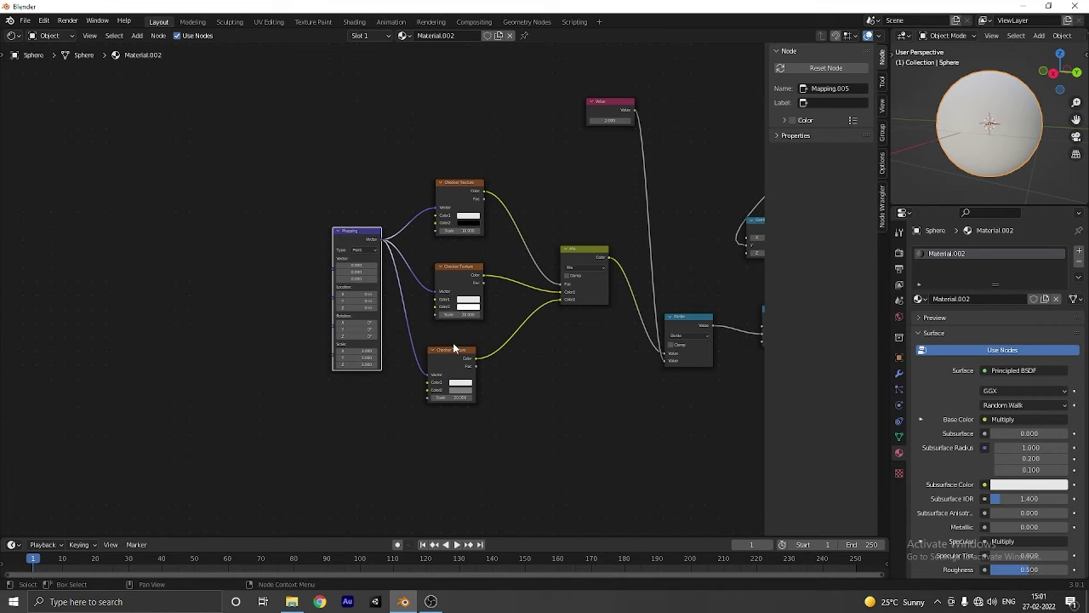
scroll(384, 370, "up", 4)
scroll(385, 370, "down", 1)
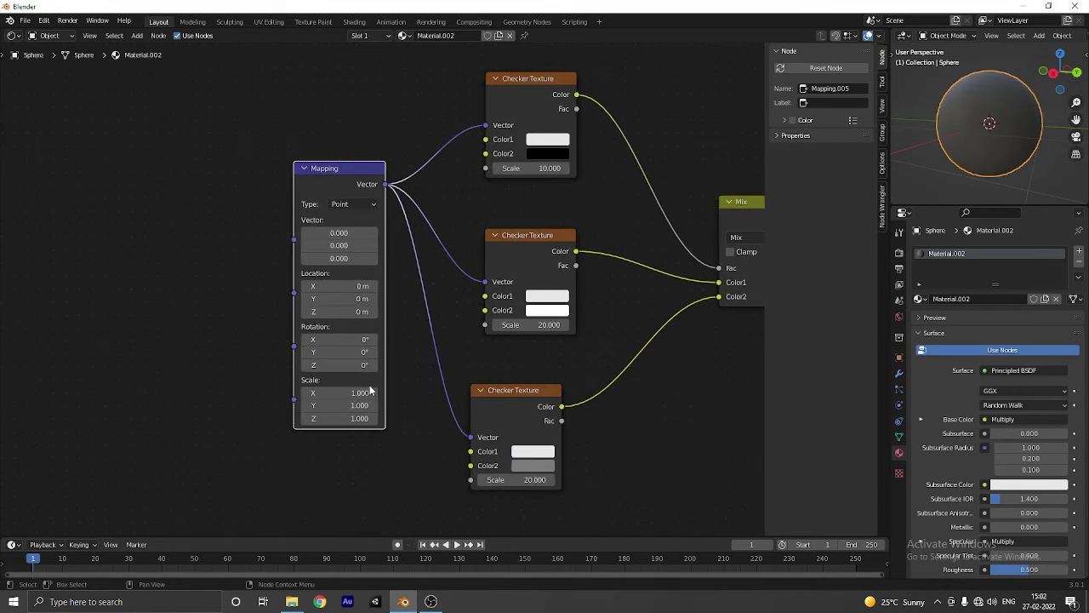
double_click(340, 405)
key("Escape")
scroll(590, 359, "down", 3)
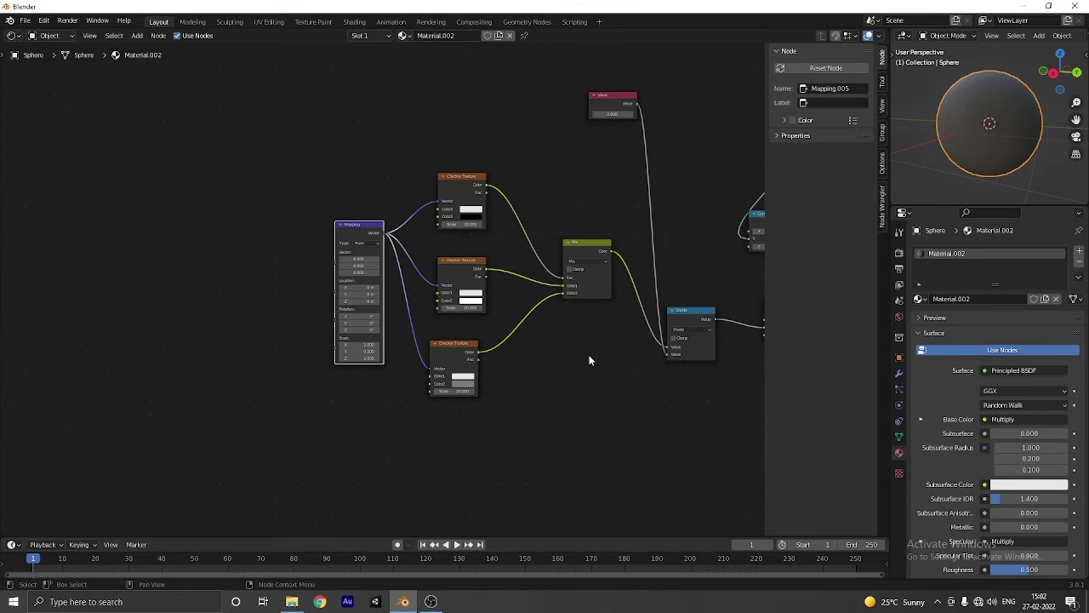
Move the Texture Coordinate and upper Mapping nodes further left, and connect the upper Mapping's Vector output to the lower Mapping's Vector input
scroll(426, 178, "down", 4)
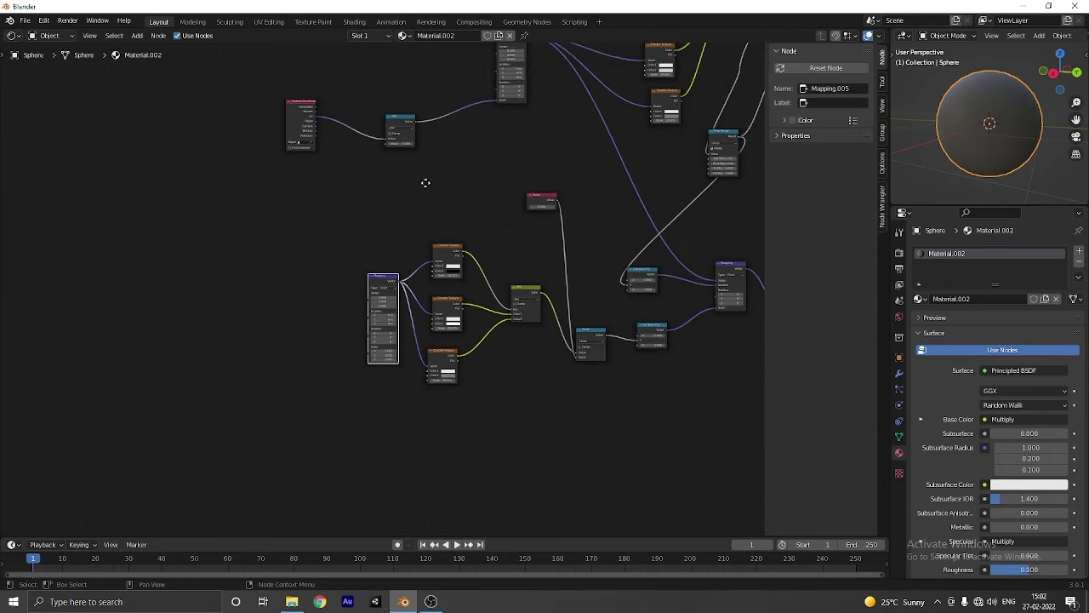
left_click_drag(323, 158, 291, 147)
scroll(432, 240, "down", 1)
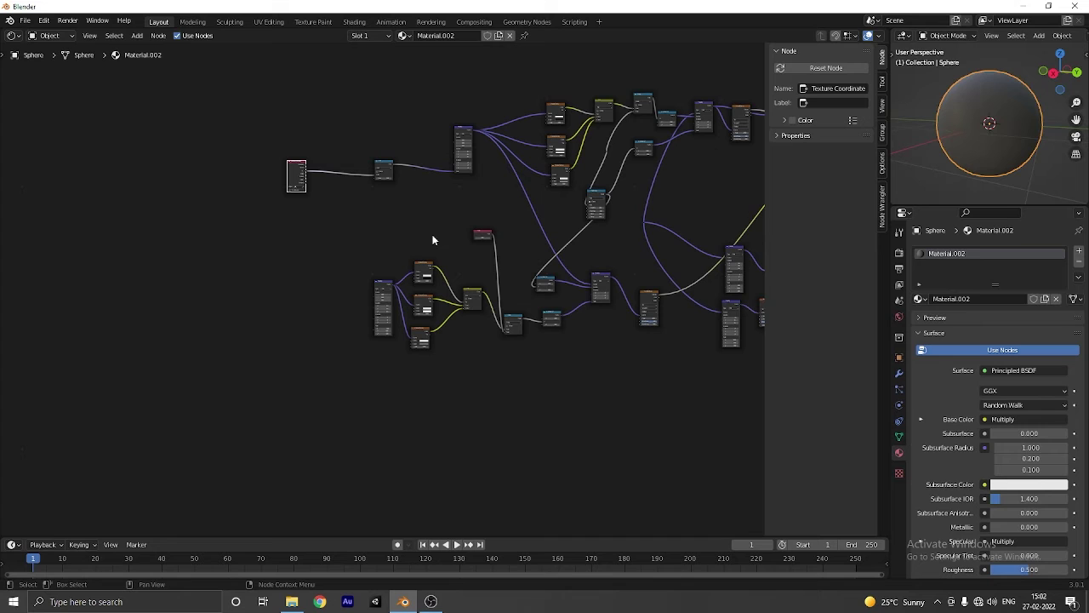
left_click_drag(463, 130, 420, 141)
scroll(434, 128, "up", 3)
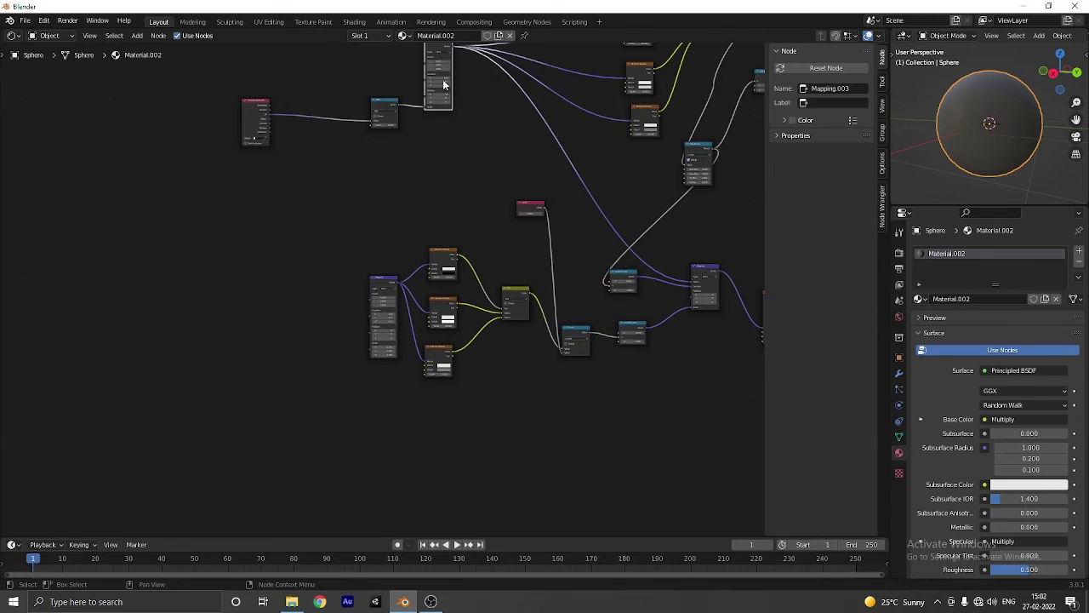
left_click_drag(454, 69, 372, 297)
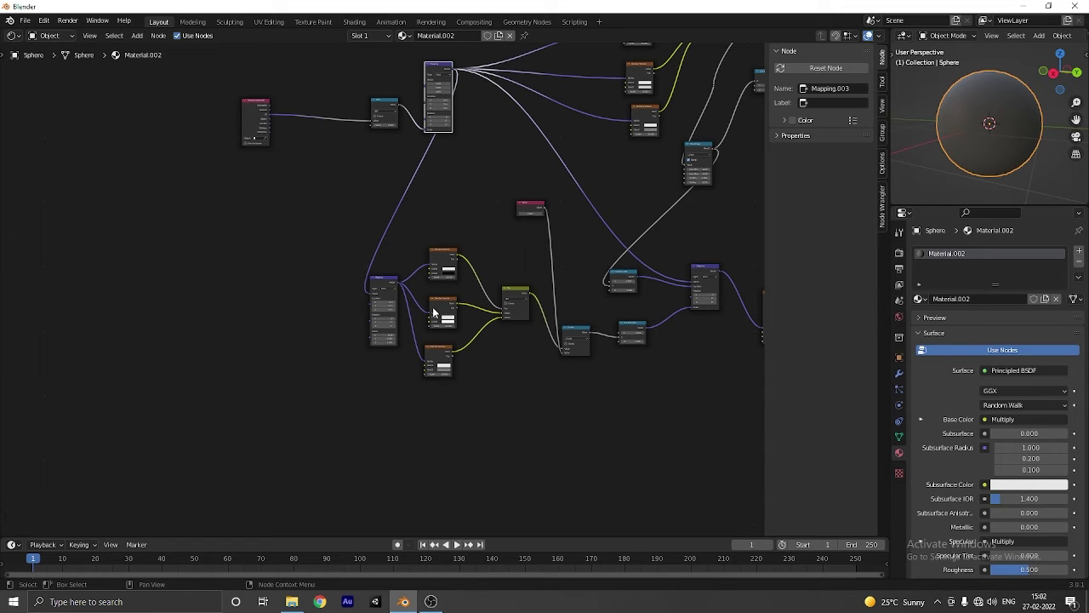
Enable Clamp on the Multiply math node that feeds the Bump node's Height
scroll(434, 313, "down", 5)
middle_click_drag(634, 269, 422, 290)
scroll(528, 295, "up", 15)
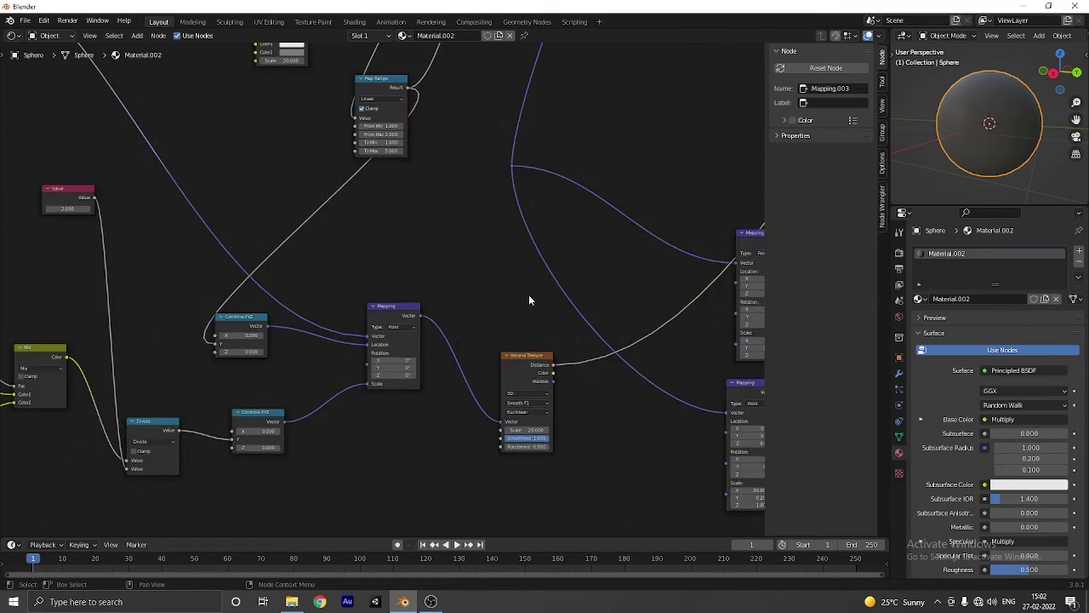
scroll(519, 317, "down", 5)
middle_click_drag(519, 317, 61, 339)
scroll(372, 286, "down", 10)
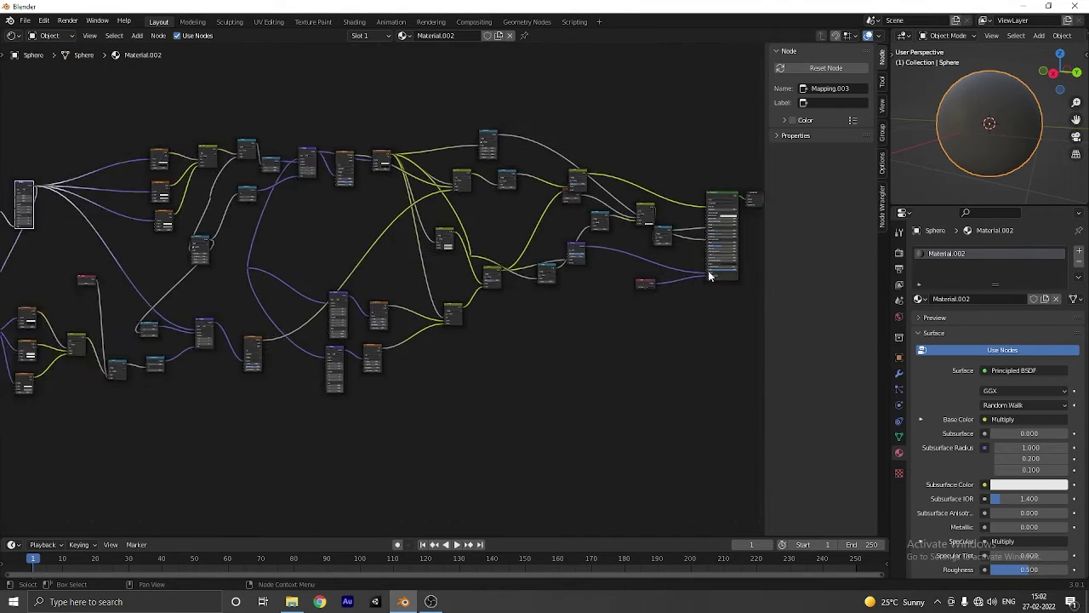
scroll(667, 264, "up", 10)
middle_click_drag(662, 264, 498, 329)
scroll(497, 332, "up", 2)
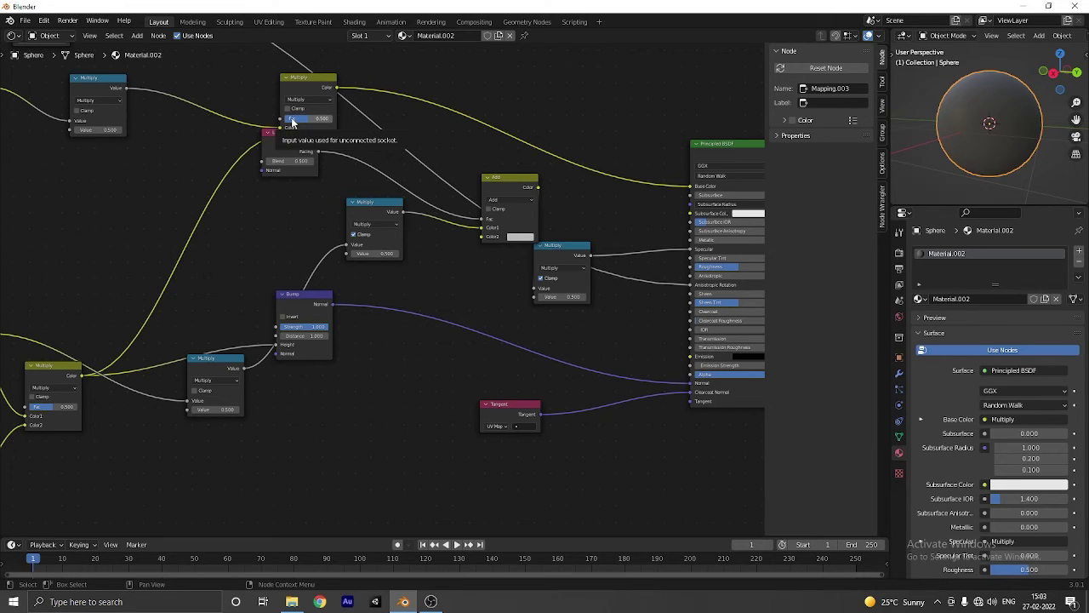
left_click(194, 391)
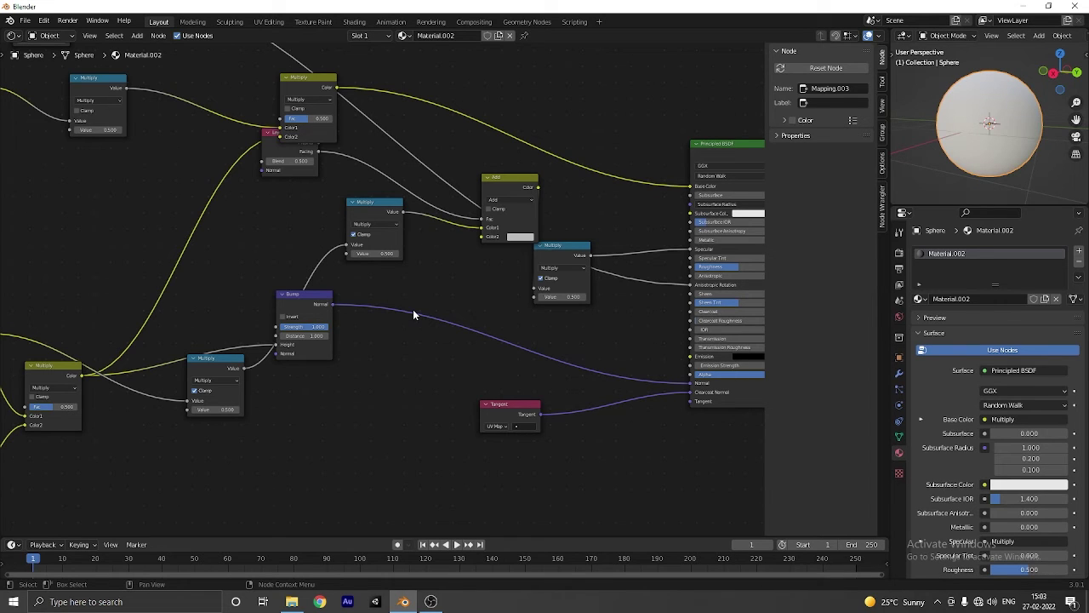
Set the second value of the Multiply math node feeding the base colour mix to 2.5, and of the one feeding Bump's Height to 1
double_click(98, 129)
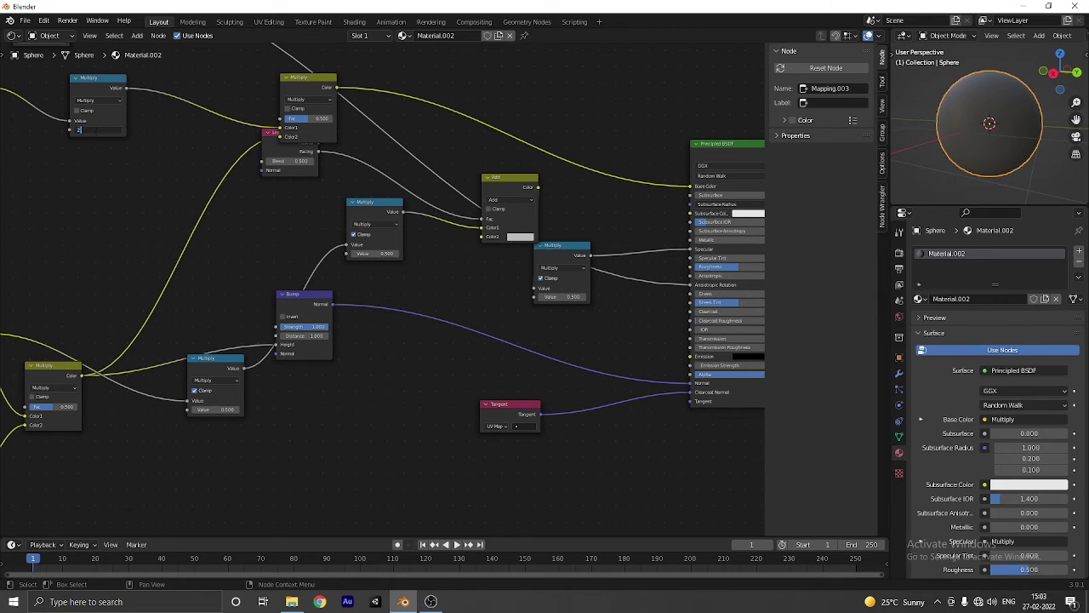
type("2.5")
key("Return")
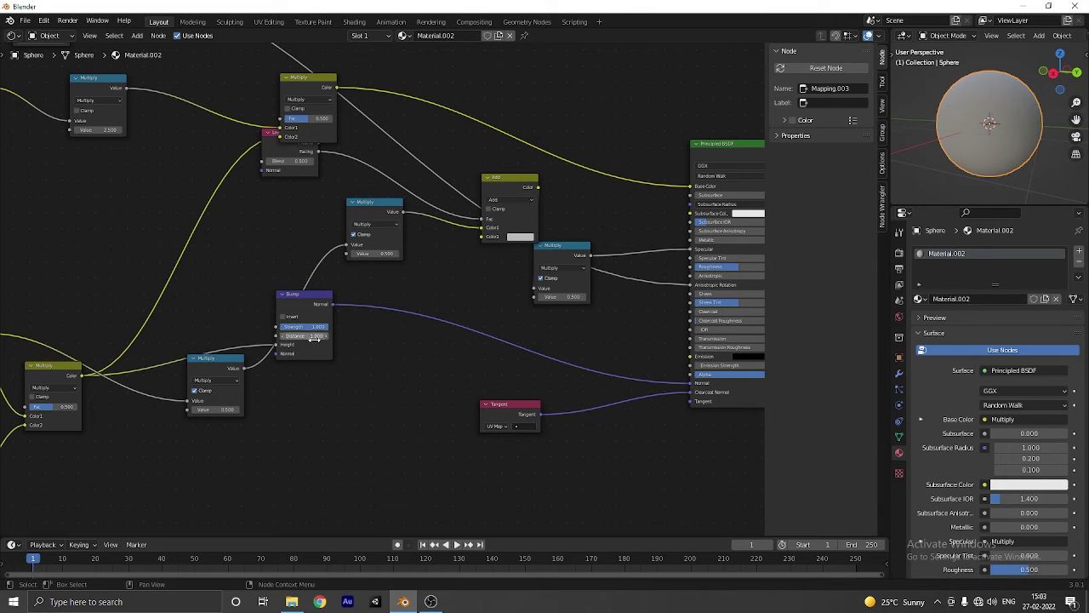
double_click(213, 410)
type("1")
key("Return")
Set the second value of the Multiply math node feeding the Principled BSDF's Specular to 2
double_click(561, 296)
type("2.5")
key("Return")
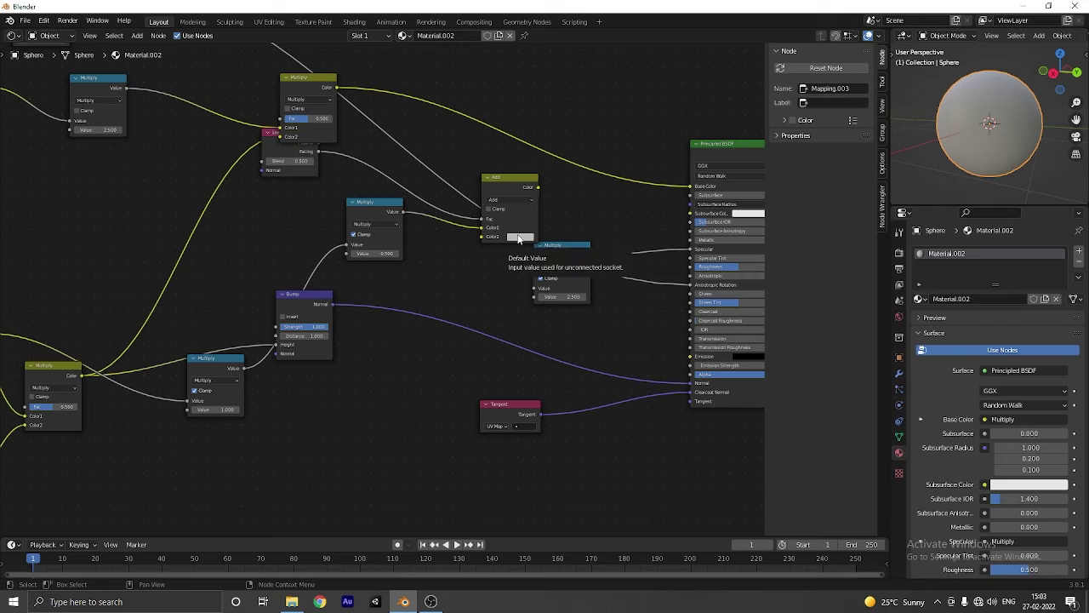
scroll(499, 242, "down", 1)
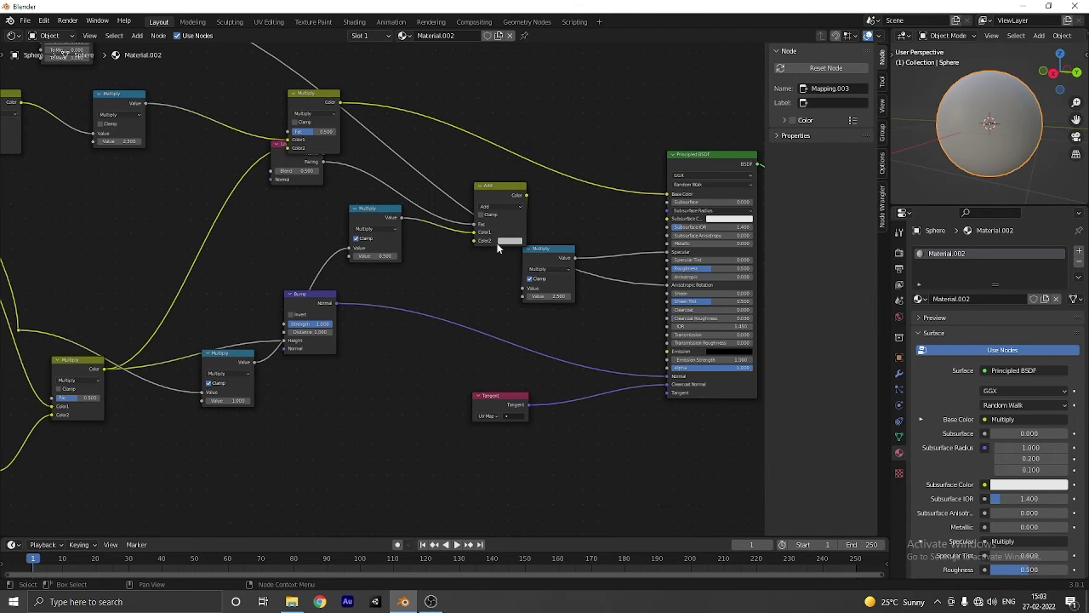
double_click(551, 298)
type("2")
key("Return")
Change the blend mode of the two colour nodes feeding the lower Multiply's Color1 and Color2 to Mix
scroll(400, 306, "down", 4)
middle_click_drag(375, 313, 611, 260)
scroll(376, 293, "up", 7)
middle_click_drag(420, 351, 442, 334)
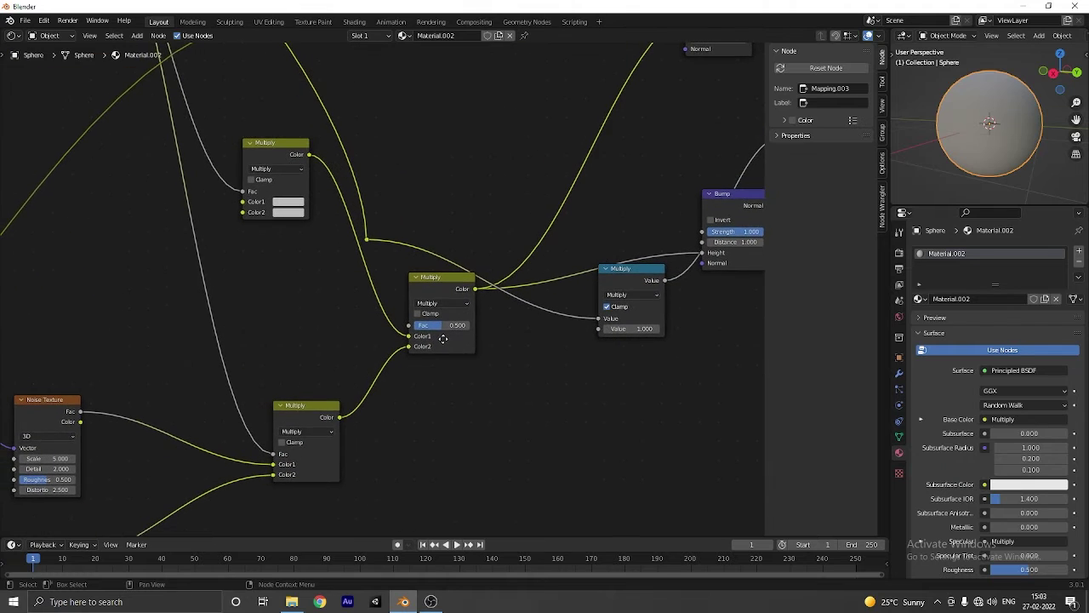
scroll(438, 348, "down", 1)
scroll(424, 411, "down", 2)
left_click(369, 338)
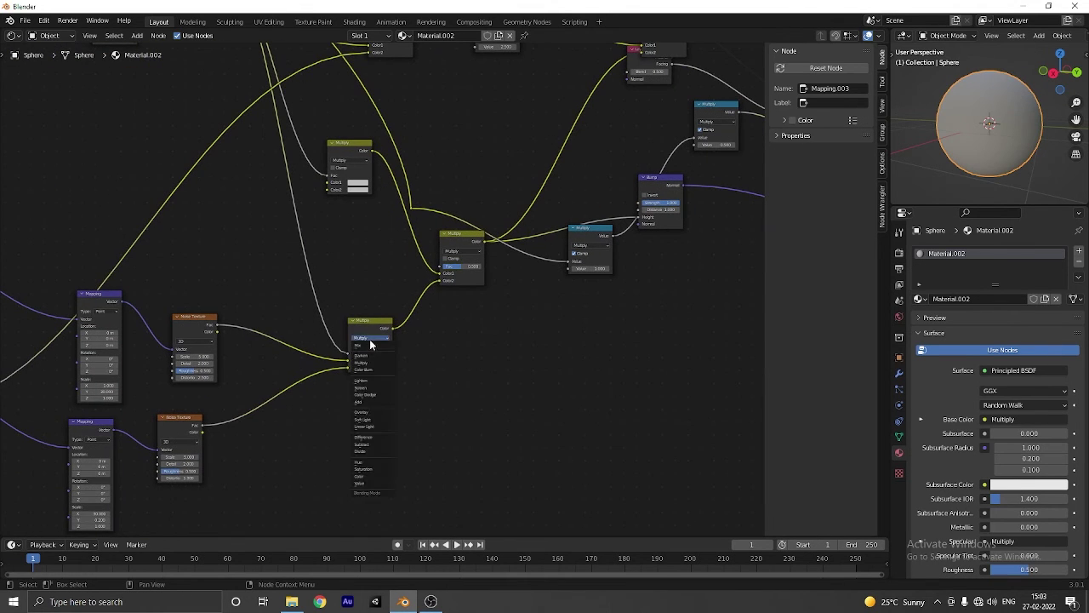
left_click(367, 329)
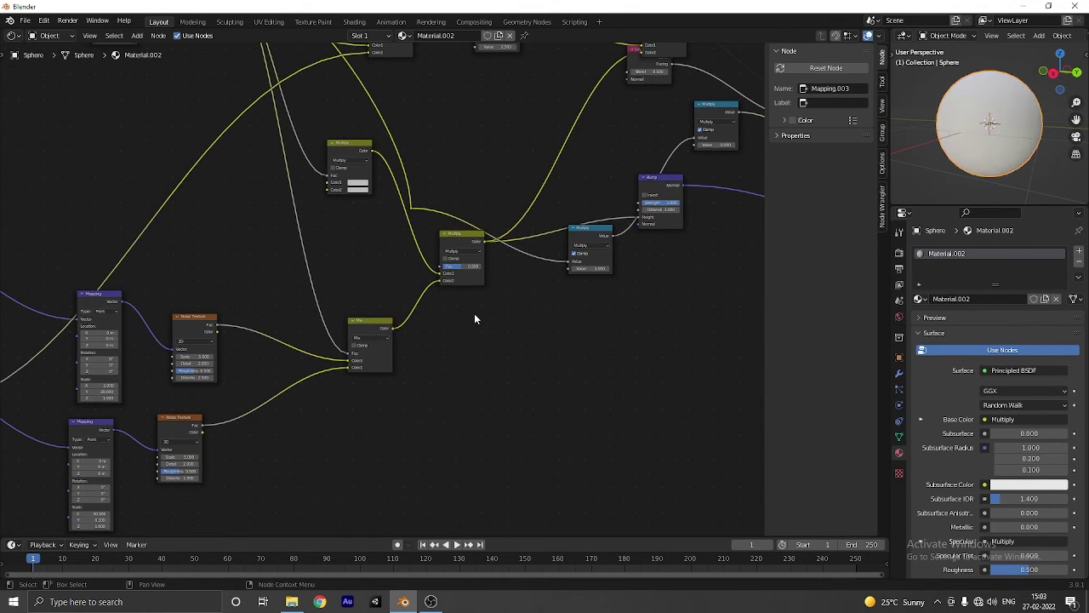
scroll(362, 183, "up", 2)
left_click(339, 170)
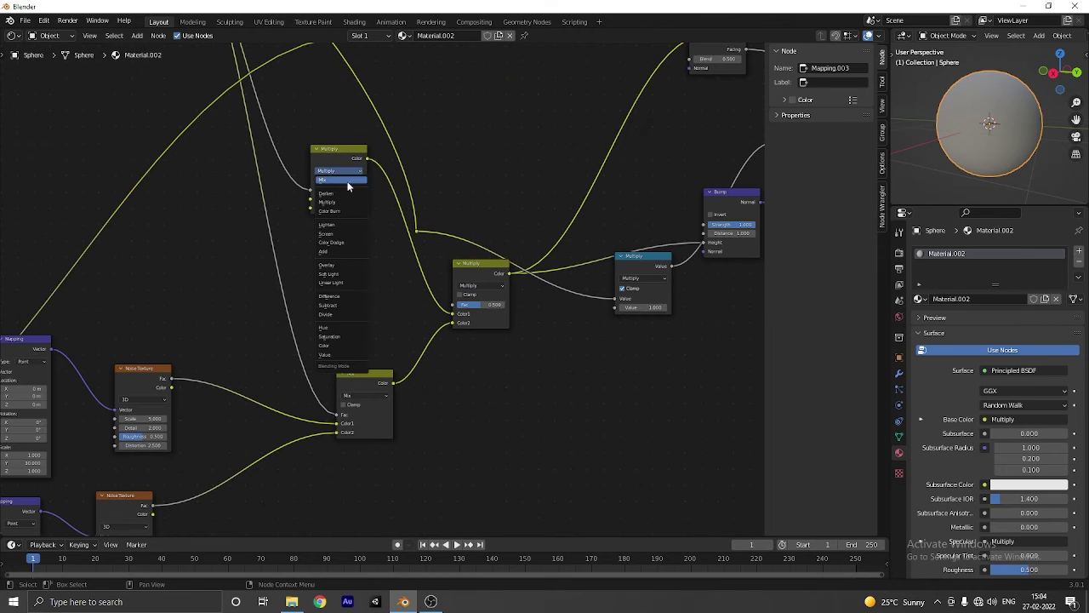
left_click(347, 181)
scroll(468, 132, "down", 2)
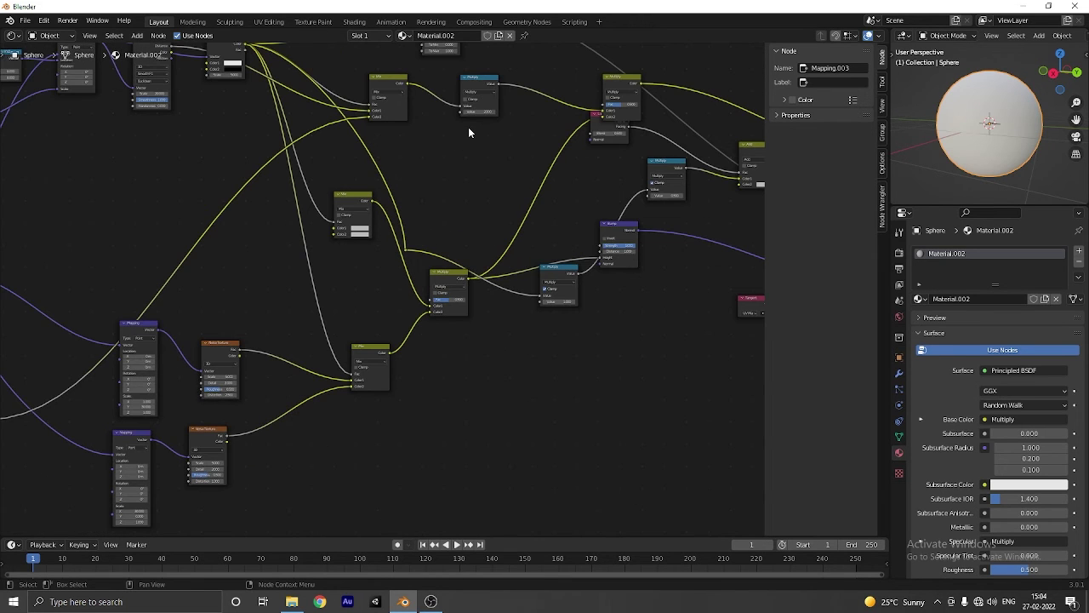
Examine the node chain from Texture Coordinate through the checker, Mapping and Voronoi nodes to the Mix nodes
scroll(401, 247, "down", 2)
middle_click_drag(394, 248, 439, 292)
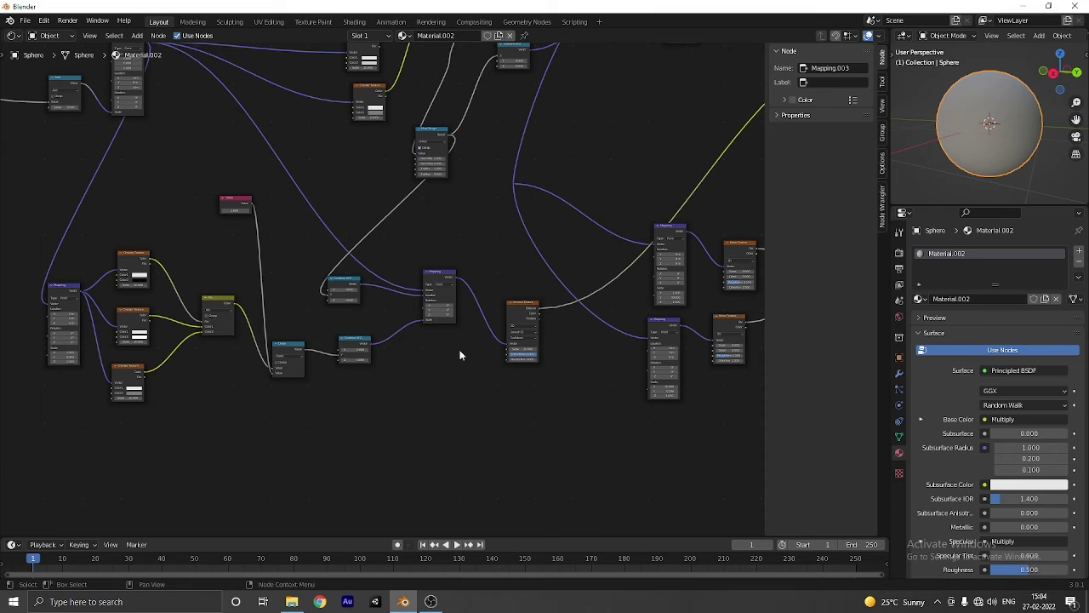
scroll(515, 234, "down", 4)
middle_click_drag(515, 234, 412, 323)
scroll(160, 264, "up", 6)
middle_click_drag(160, 264, 378, 309)
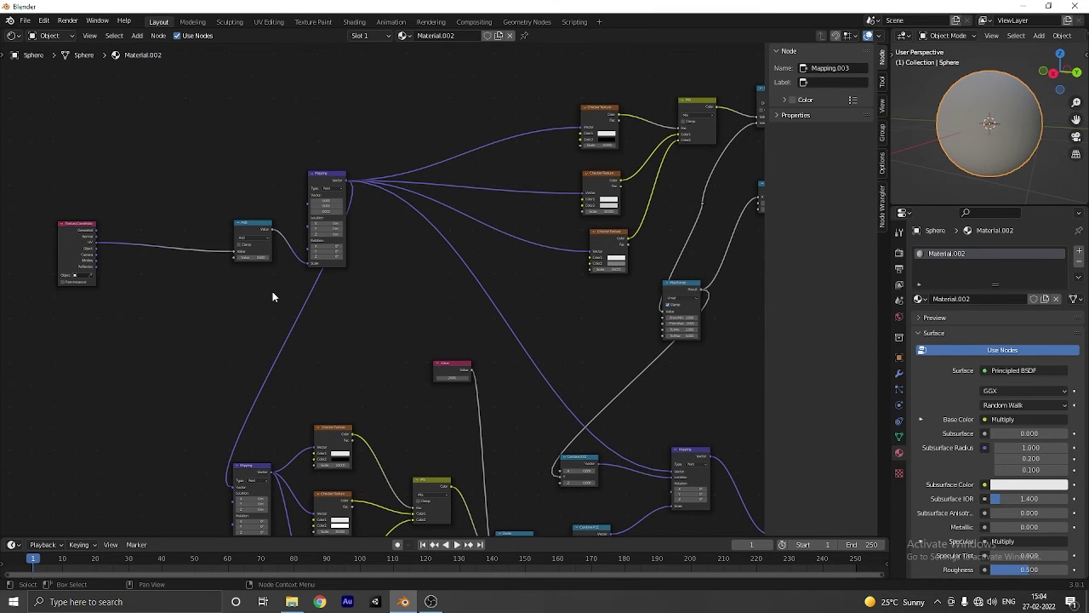
scroll(408, 255, "down", 3)
middle_click_drag(509, 243, 240, 265)
middle_click_drag(570, 251, 359, 207)
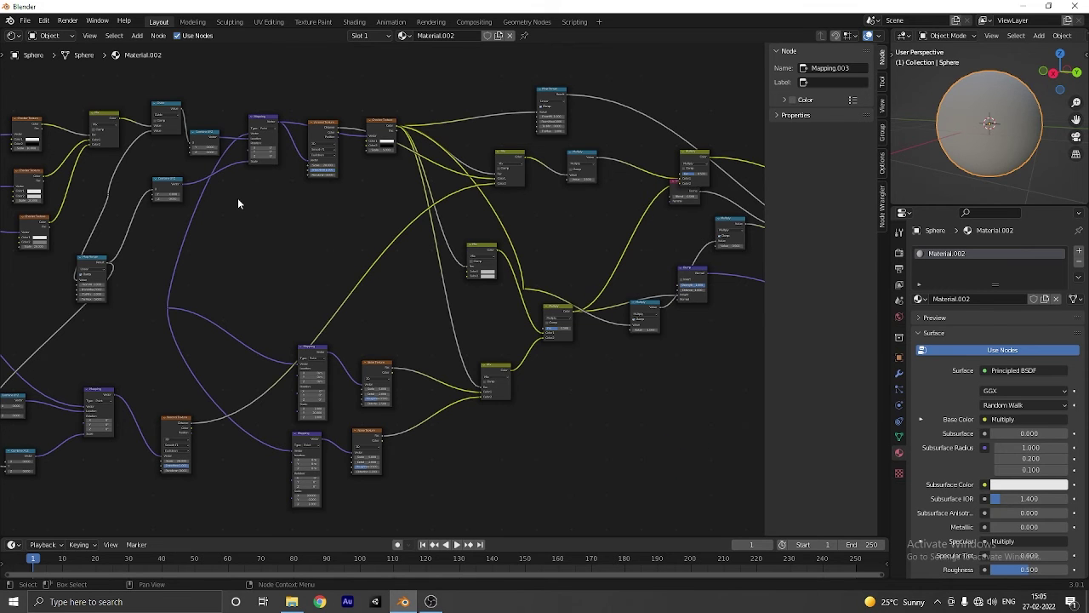
scroll(238, 203, "down", 4)
scroll(246, 204, "up", 5)
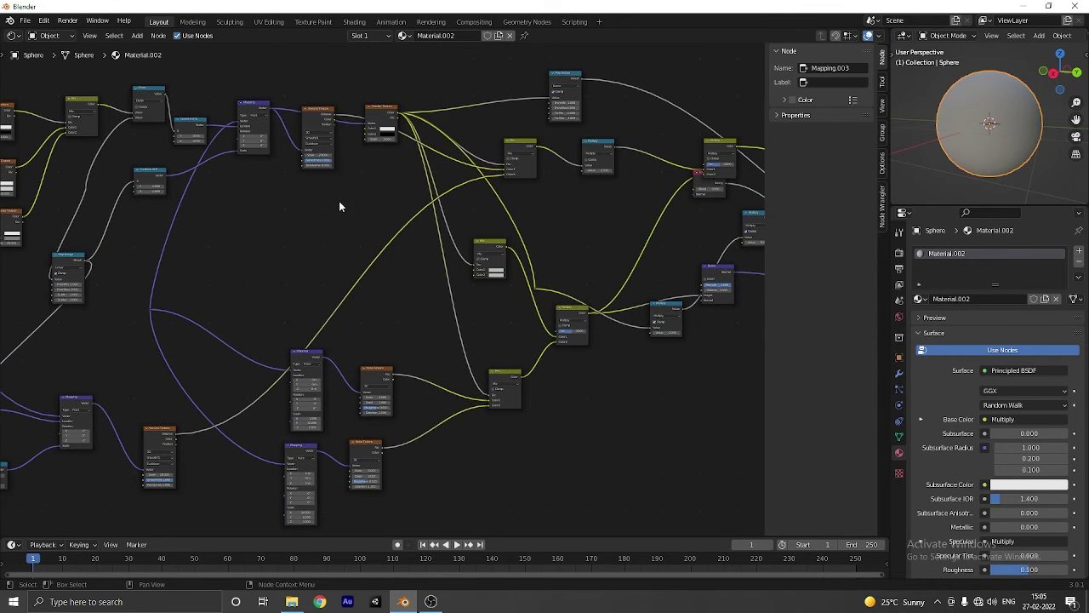
scroll(339, 206, "up", 1)
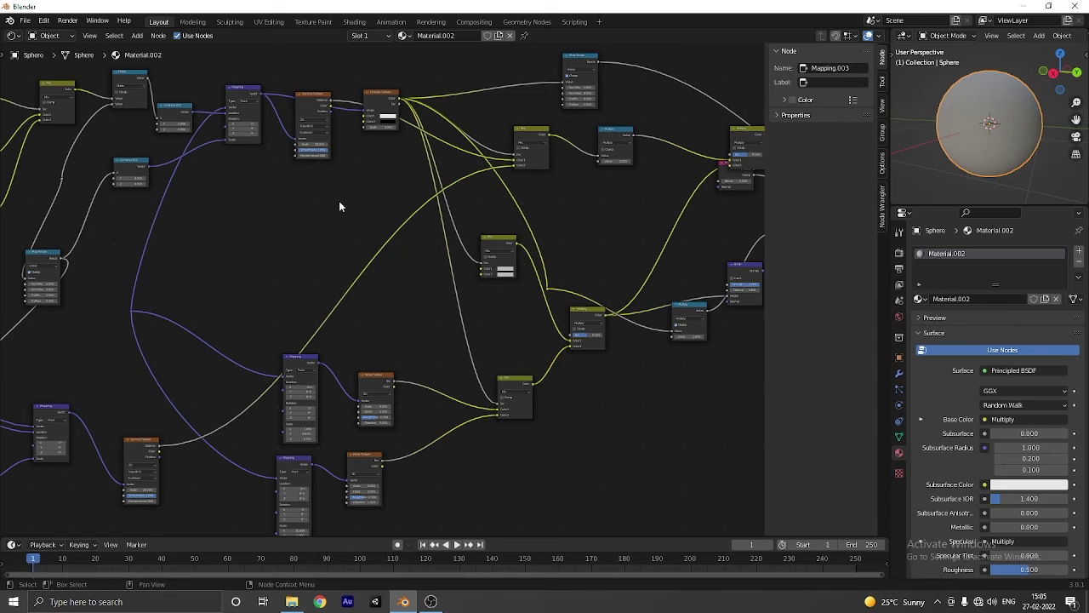
scroll(422, 172, "up", 2)
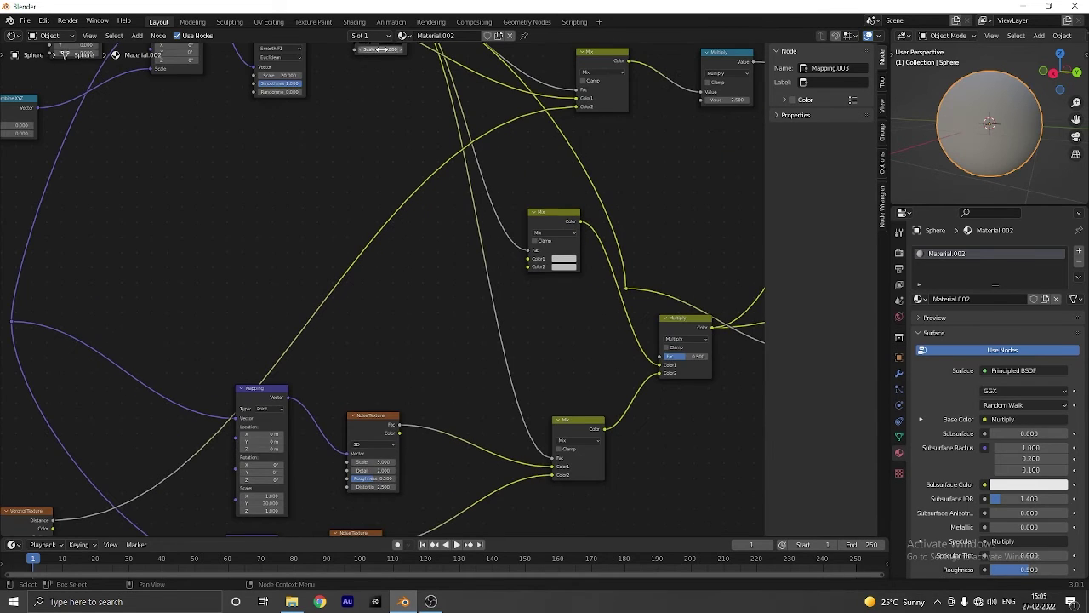
scroll(366, 137, "down", 1)
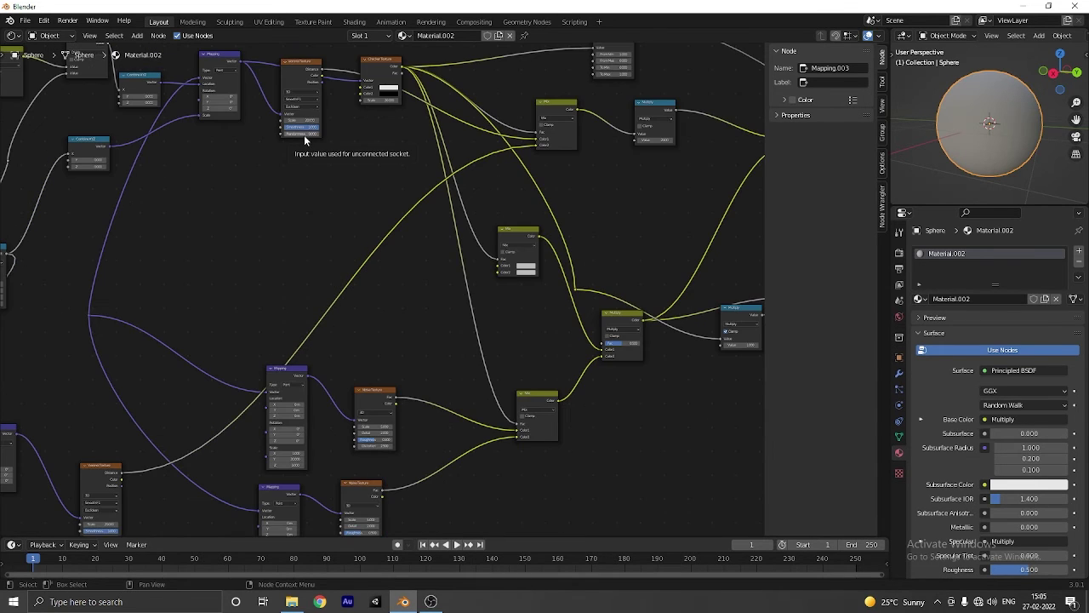
Set the Scale of both Noise Textures feeding the lower Mix node to 10
middle_click_drag(384, 282, 405, 136)
scroll(443, 350, "down", 1)
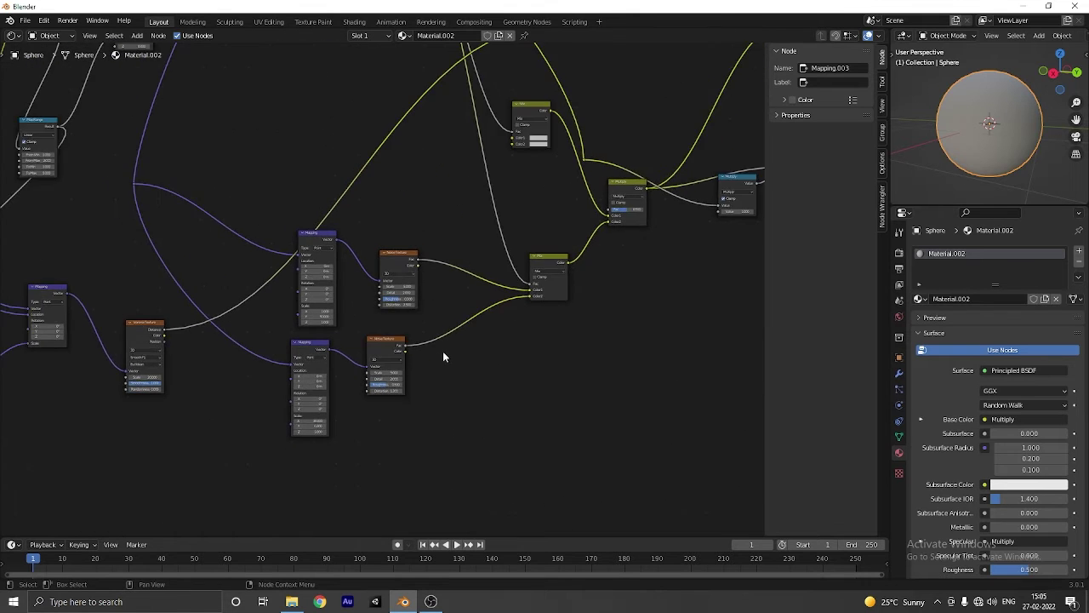
scroll(440, 337, "up", 4)
middle_click_drag(440, 337, 446, 308)
scroll(442, 308, "up", 4)
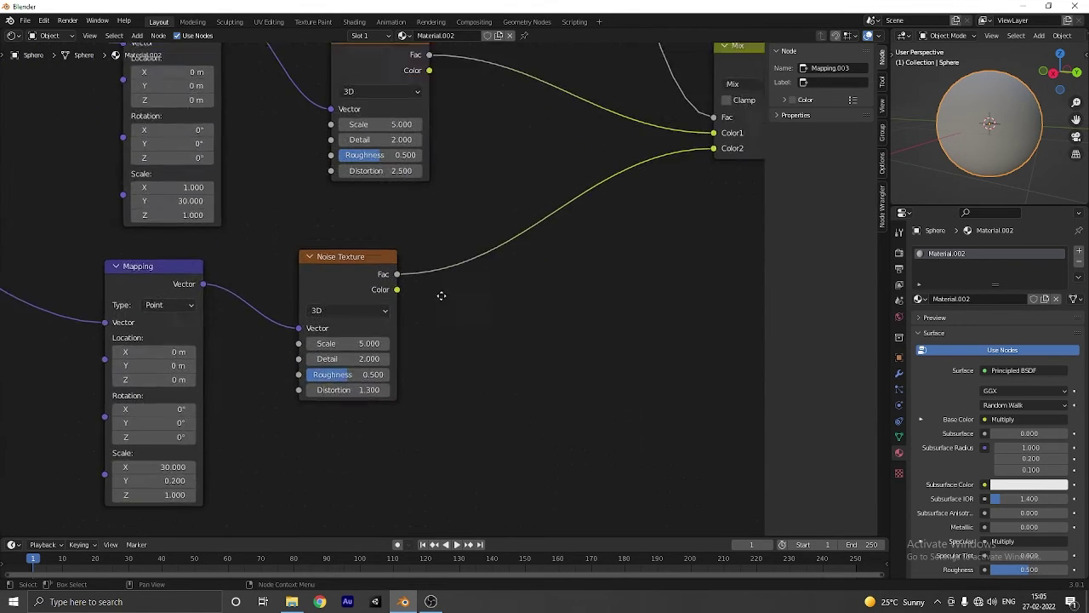
left_click(340, 328)
type("10")
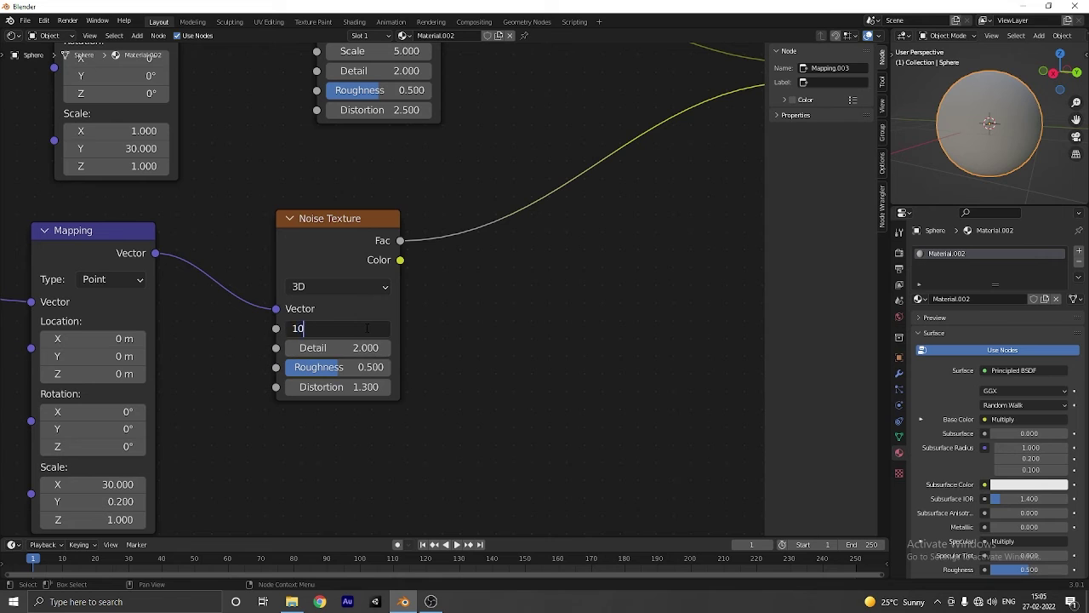
key("Return")
scroll(461, 287, "down", 1)
middle_click_drag(465, 302, 464, 350)
left_click(374, 117)
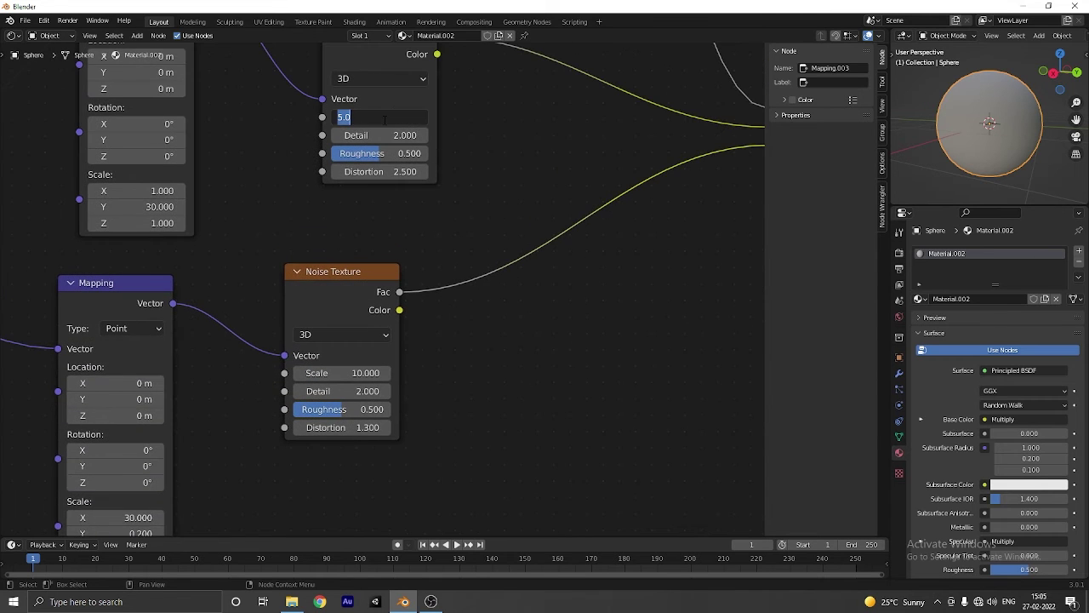
type("10")
key("Return")
Examine the connections from the Voronoi and Checker Textures into the Mix and Multiply nodes
scroll(373, 117, "down", 10)
middle_click_drag(222, 106, 420, 255)
scroll(296, 373, "down", 1)
scroll(334, 354, "up", 5)
middle_click_drag(333, 354, 408, 325)
scroll(409, 325, "down", 12)
middle_click_drag(333, 131, 336, 341)
scroll(271, 338, "up", 8)
scroll(400, 270, "down", 9)
middle_click_drag(468, 228, 374, 230)
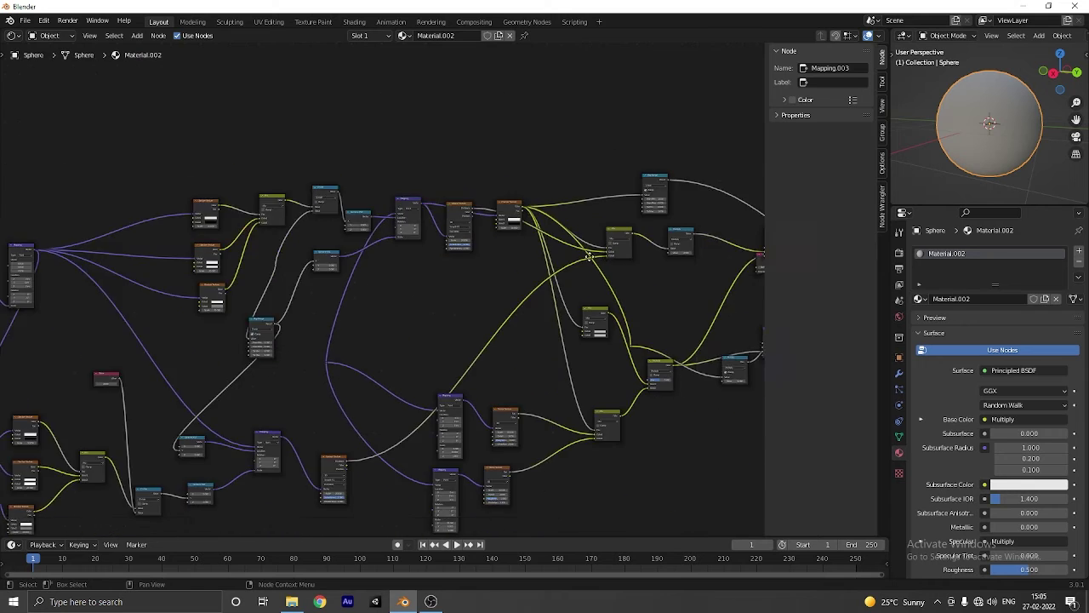
scroll(647, 289, "up", 6)
middle_click_drag(689, 233, 620, 244)
scroll(620, 243, "down", 2)
scroll(617, 251, "up", 1)
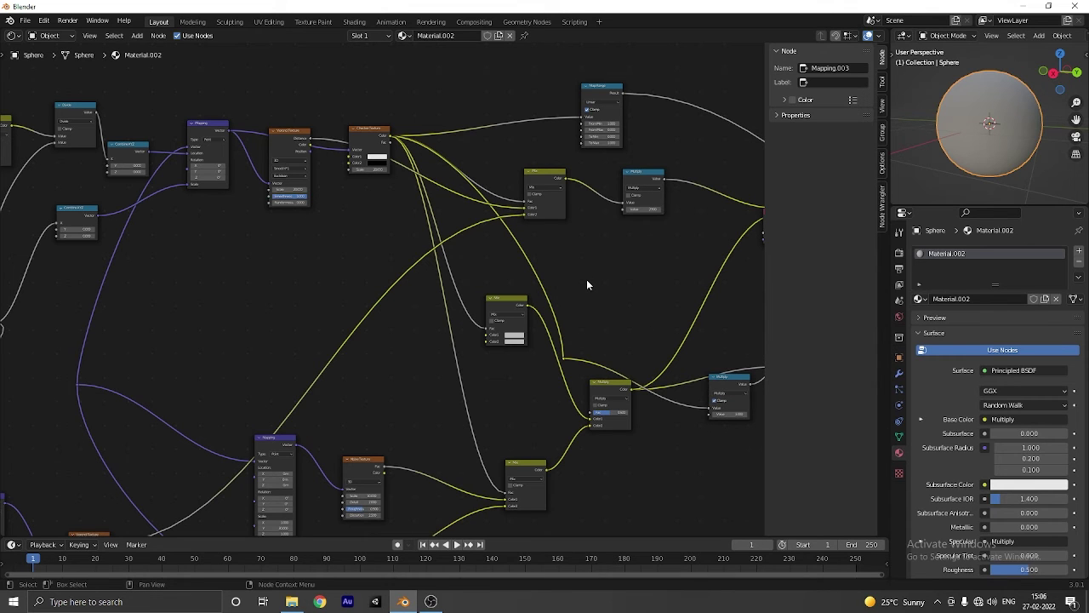
Look over the whole node tree from the Texture Coordinate node to the Material Output
scroll(585, 285, "down", 2)
scroll(274, 265, "down", 2)
middle_click_drag(259, 267, 334, 267)
scroll(333, 265, "down", 5)
scroll(328, 254, "up", 3)
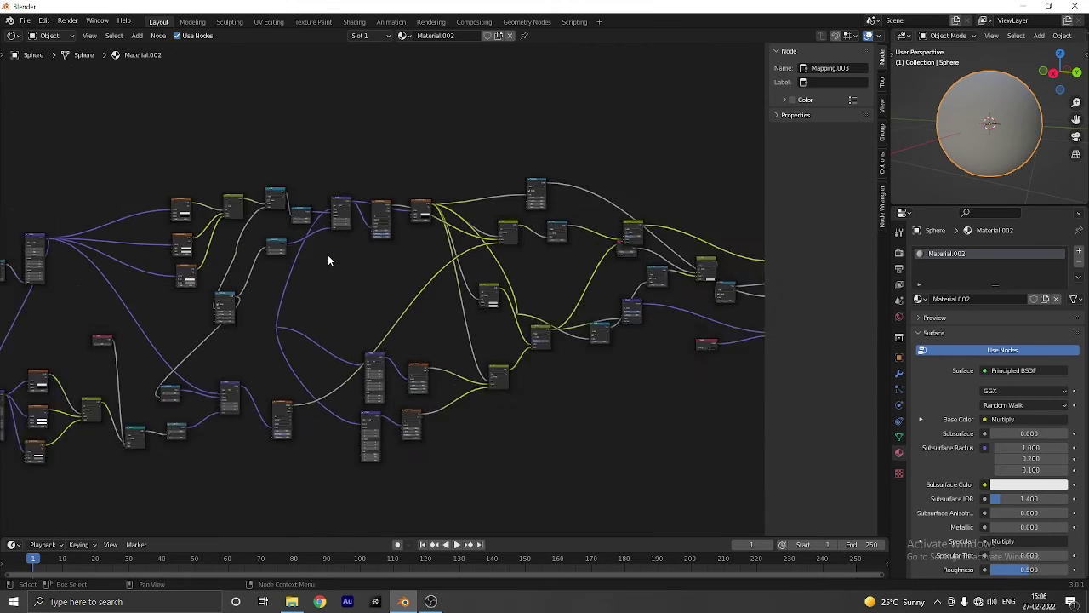
scroll(332, 259, "down", 5)
scroll(336, 271, "up", 2)
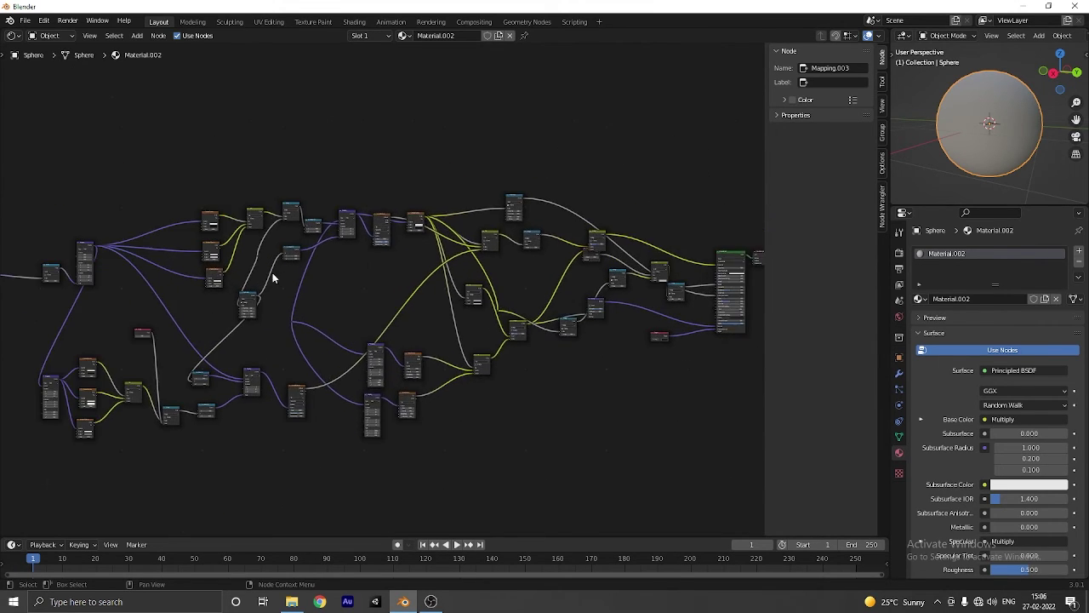
scroll(293, 268, "down", 1)
scroll(290, 269, "up", 4)
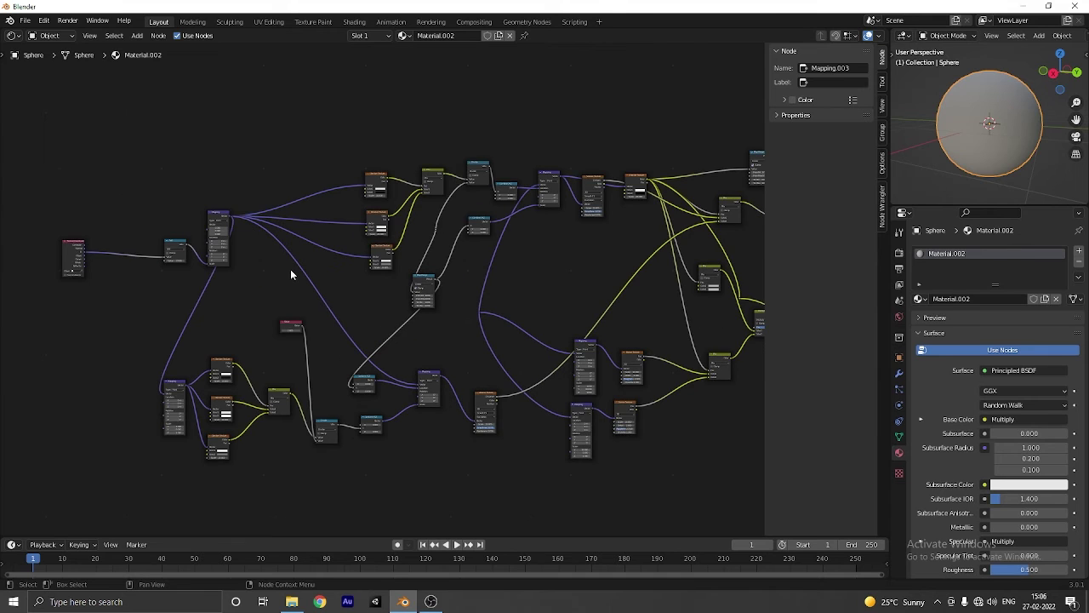
scroll(446, 258, "down", 6)
scroll(452, 258, "down", 2)
middle_click_drag(685, 301, 474, 268)
scroll(491, 258, "up", 8)
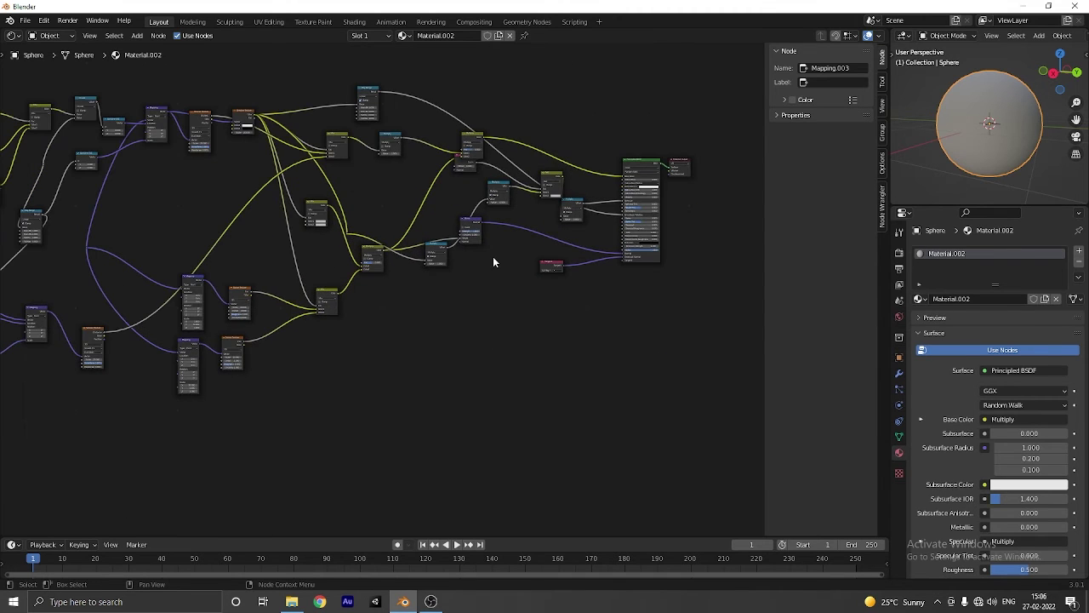
Move the Add and Layer Weight nodes clear of overlapping nodes and set Layer Weight's Blend to 0.651
scroll(527, 212, "up", 3)
middle_click_drag(527, 212, 493, 234)
left_click_drag(565, 165, 546, 187)
left_click_drag(442, 147, 445, 160)
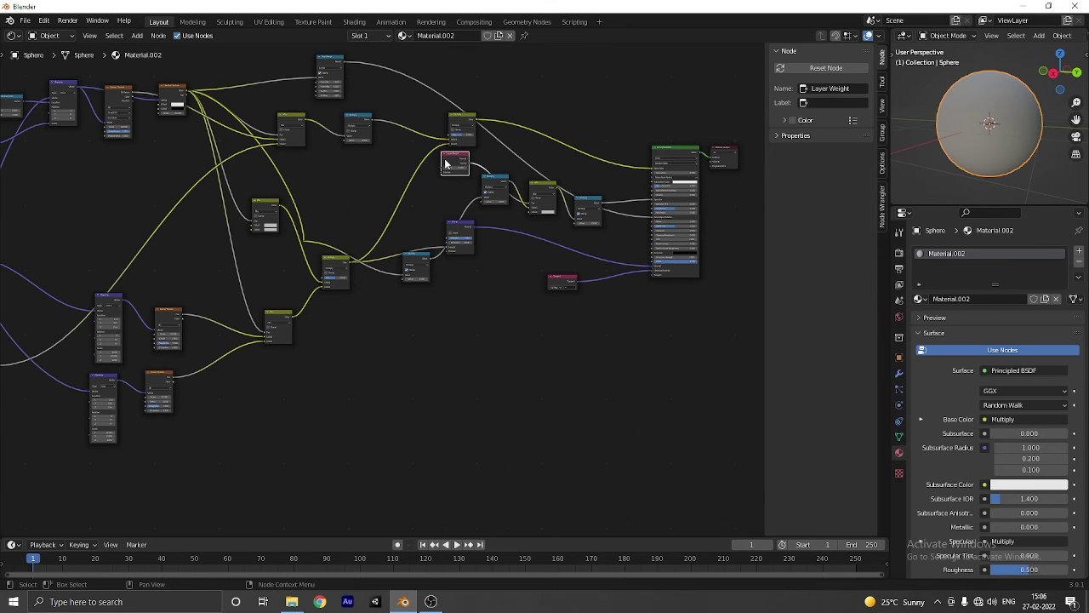
scroll(454, 176, "up", 4)
middle_click_drag(535, 102, 469, 144)
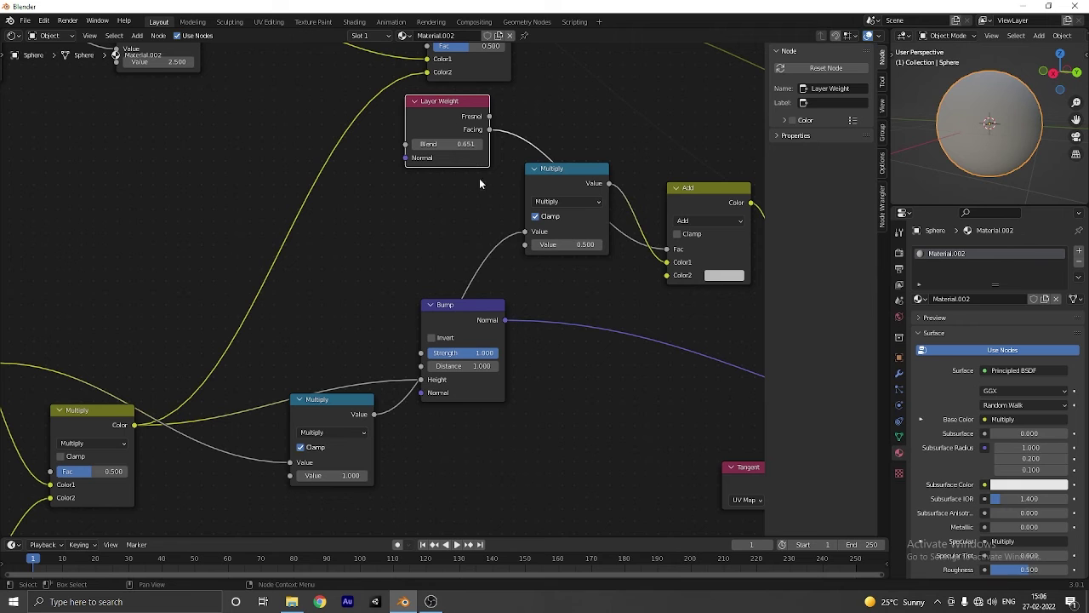
Add a Group Input node to the left of the Texture Coordinate node
middle_click_drag(387, 94, 343, 377, "ctrl")
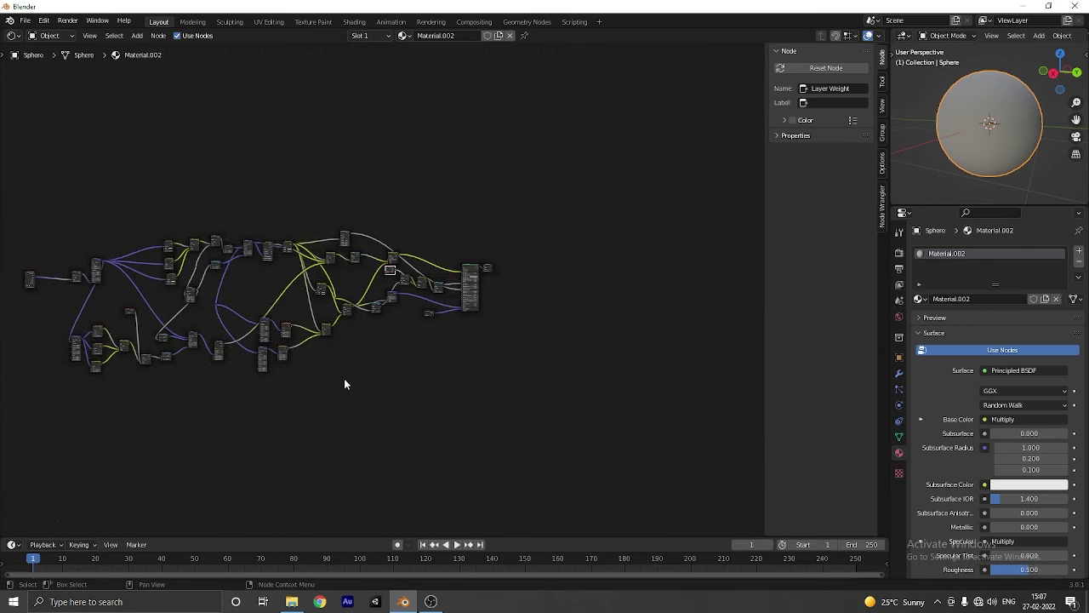
middle_click_drag(166, 380, 345, 374, "shift")
middle_click_drag(344, 375, 336, 285, "ctrl")
middle_click_drag(213, 273, 314, 274, "shift")
key("shift+a")
type("sgr")
key("Return")
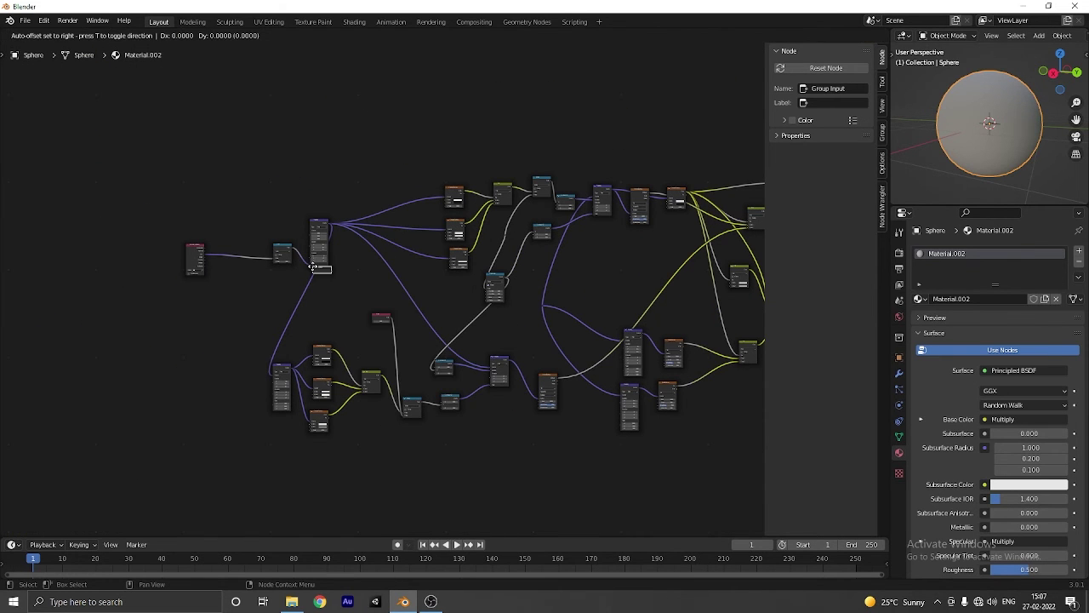
left_click(134, 236)
scroll(134, 236, "up", 8)
middle_click_drag(135, 234, 419, 271)
scroll(420, 270, "up", 2)
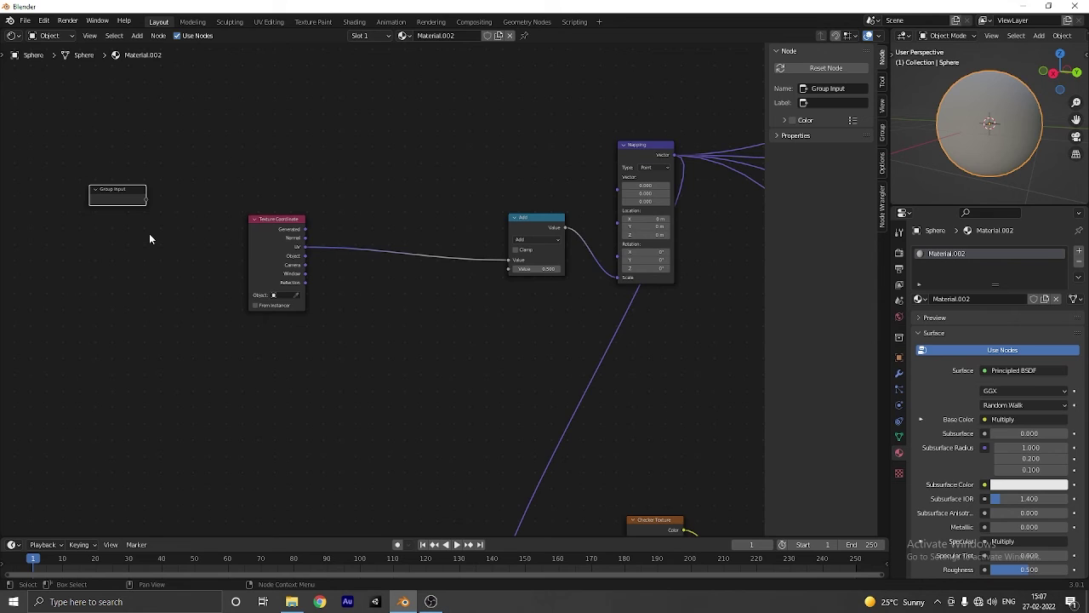
Delete the leftmost nodes: Group Input, Texture Coordinate, Add, both left Mapping nodes, and the lower checker group with its Mix, Value and math nodes
scroll(149, 238, "down", 15)
left_click_drag(483, 231, 193, 525)
key("x")
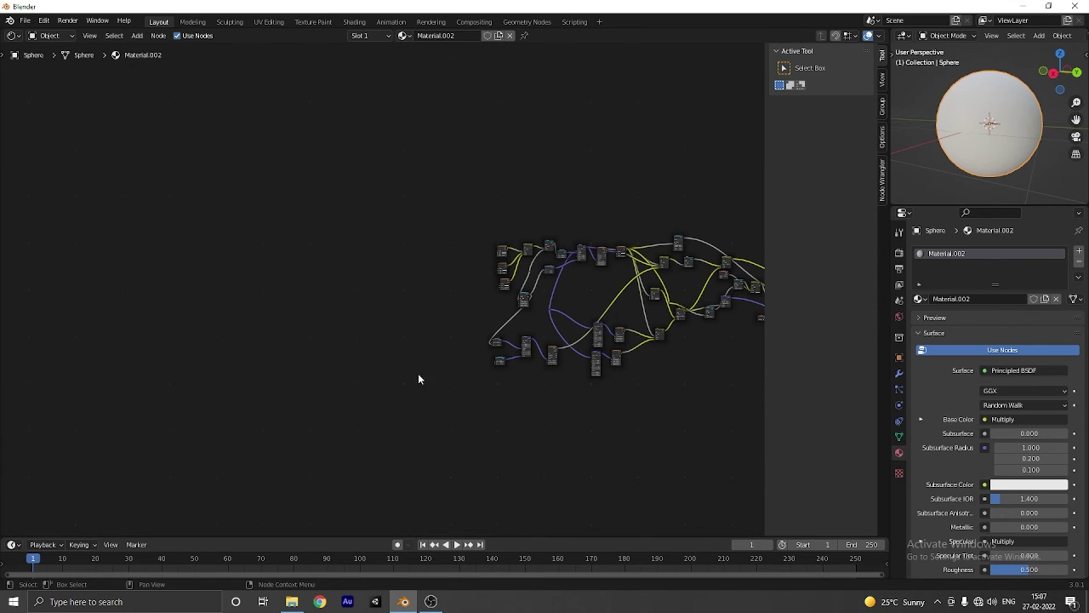
Examine the checker pattern on the sphere and the remaining nodes around Map Range and the lower Mapping node
scroll(451, 404, "up", 2)
middle_click_drag(559, 452, 628, 444)
scroll(984, 143, "up", 2)
scroll(983, 140, "up", 2)
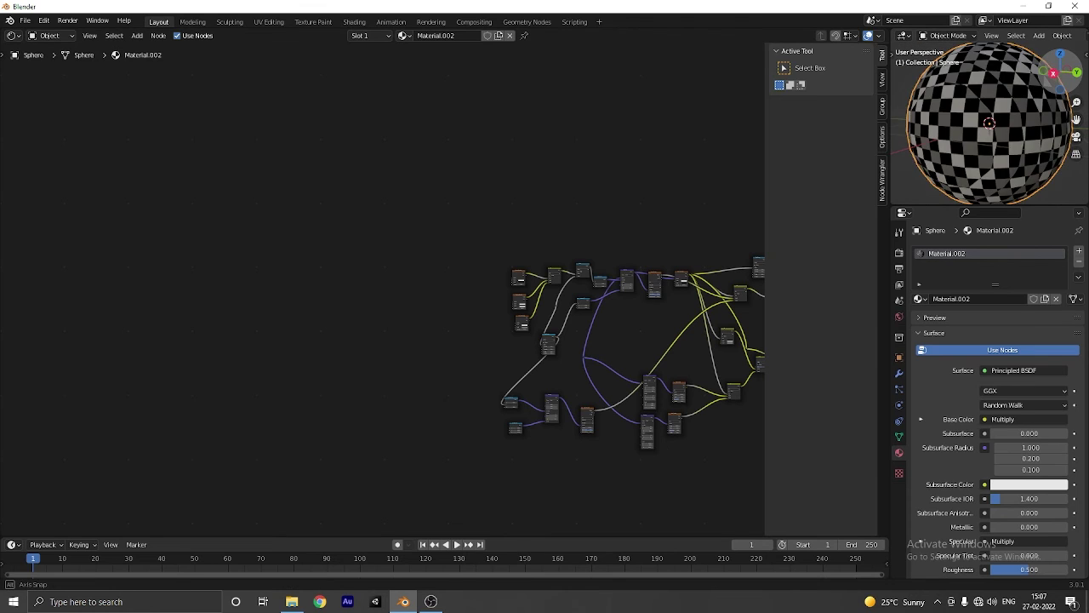
scroll(991, 134, "down", 3)
scroll(1005, 128, "up", 6)
scroll(1005, 128, "down", 5)
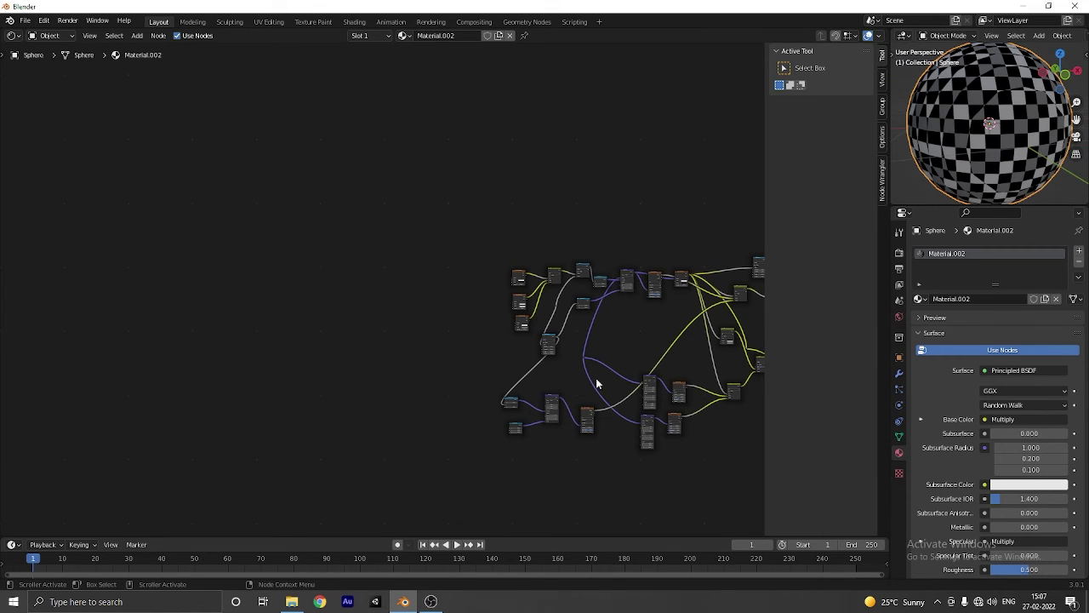
scroll(528, 383, "up", 6)
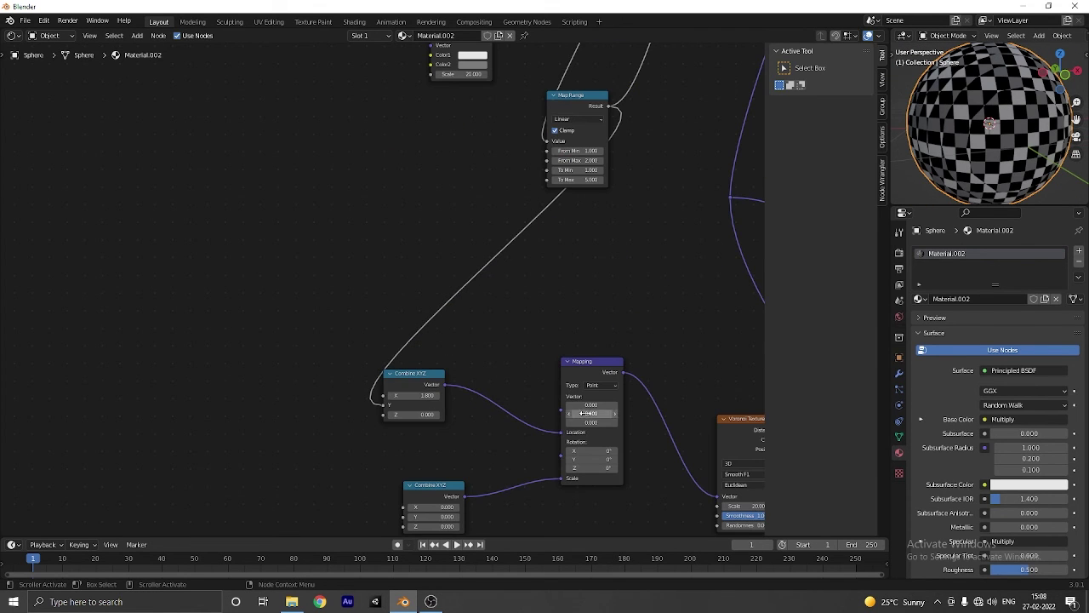
Set the Z rotation of the upper Mapping node to 2.5°
scroll(672, 383, "down", 2)
middle_click_drag(672, 382, 632, 481)
scroll(616, 383, "up", 3)
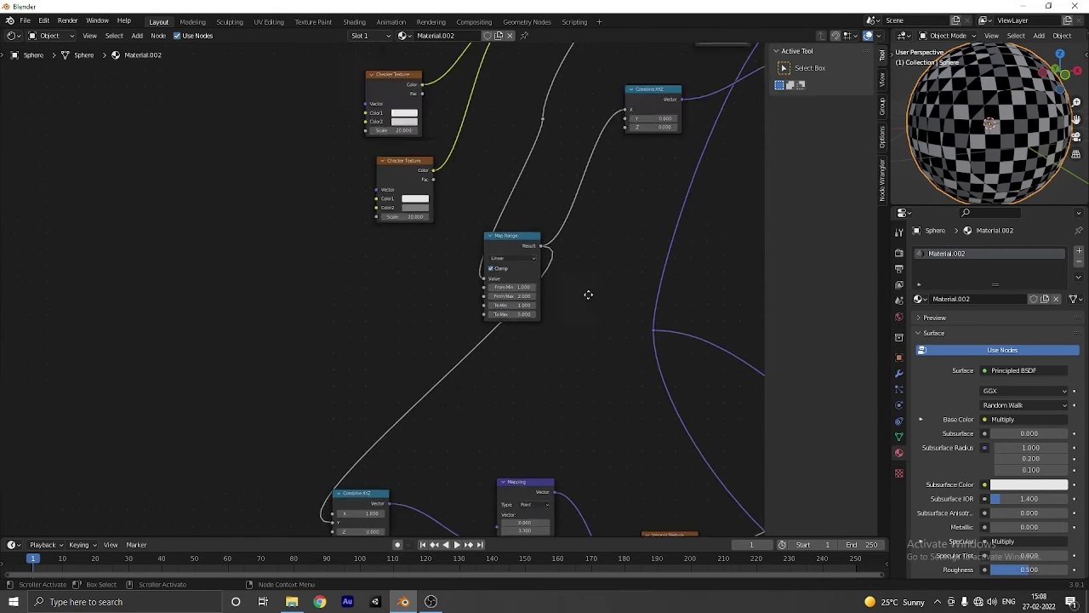
middle_click_drag(588, 294, 547, 366)
scroll(536, 379, "up", 4)
scroll(566, 315, "down", 5)
middle_click_drag(579, 294, 433, 454)
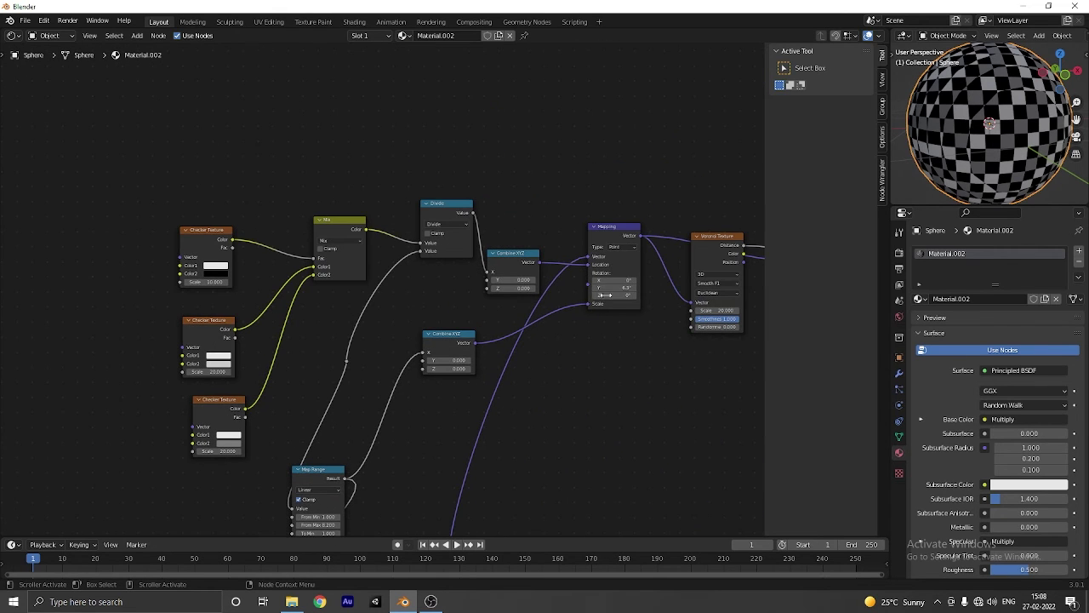
left_click_drag(617, 302, 649, 302)
Set the Scale of the upper Voronoi Texture node to 50
scroll(615, 368, "down", 1)
scroll(616, 369, "up", 2)
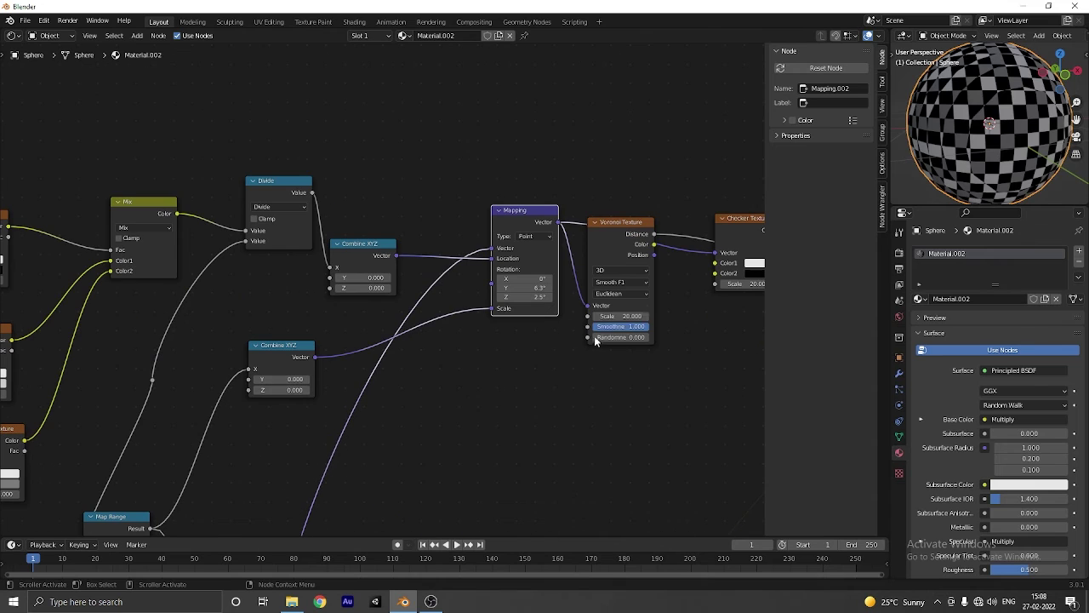
left_click_drag(649, 315, 640, 314)
left_click(627, 315)
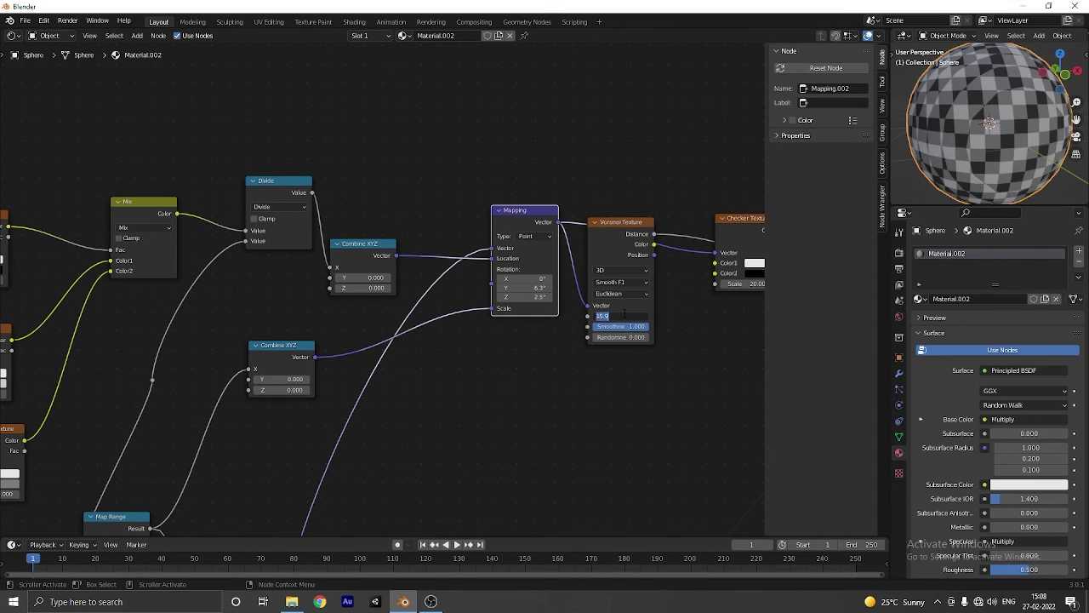
type("50")
key("Return")
Examine the enlarged checker tiles on the sphere and the noise and Mix nodes feeding the lower Multiply node
scroll(920, 173, "down", 2)
scroll(684, 339, "down", 3)
scroll(1002, 153, "up", 5)
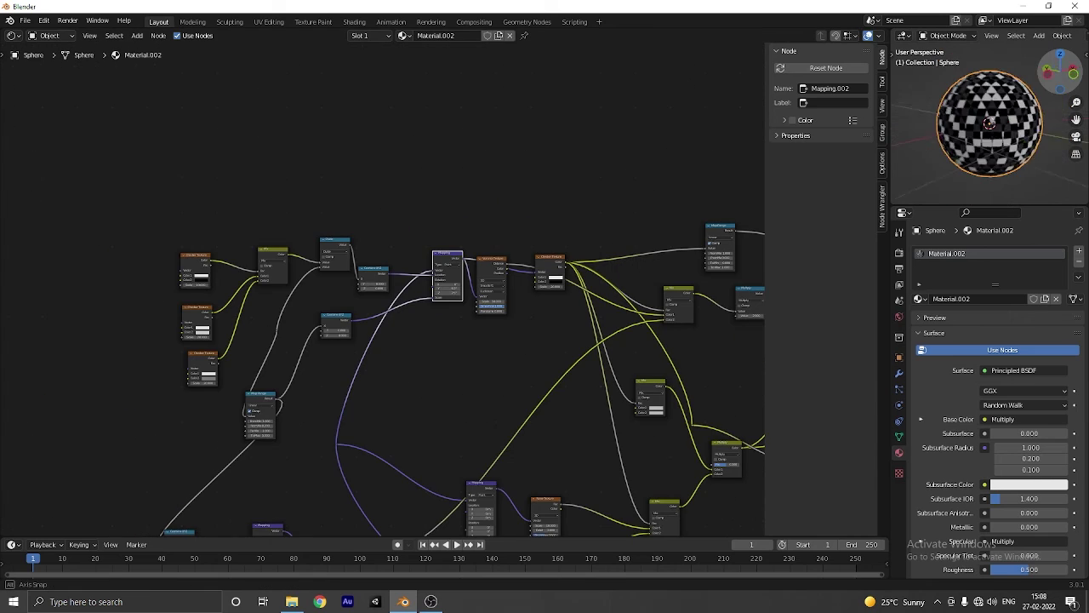
middle_click_drag(664, 370, 563, 349)
scroll(563, 349, "up", 4)
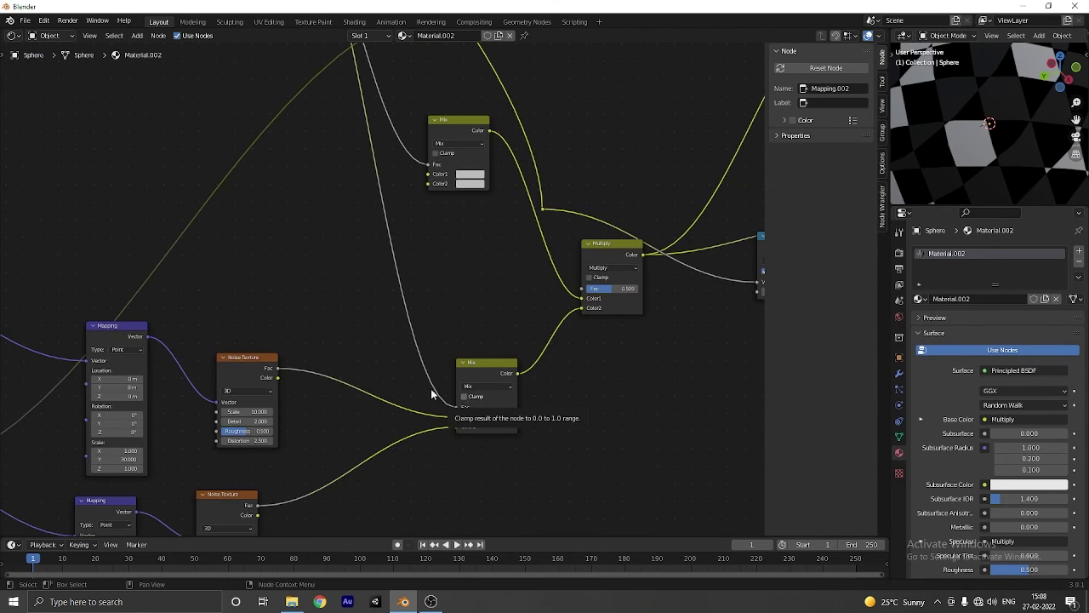
scroll(383, 291, "down", 4)
scroll(343, 221, "up", 6)
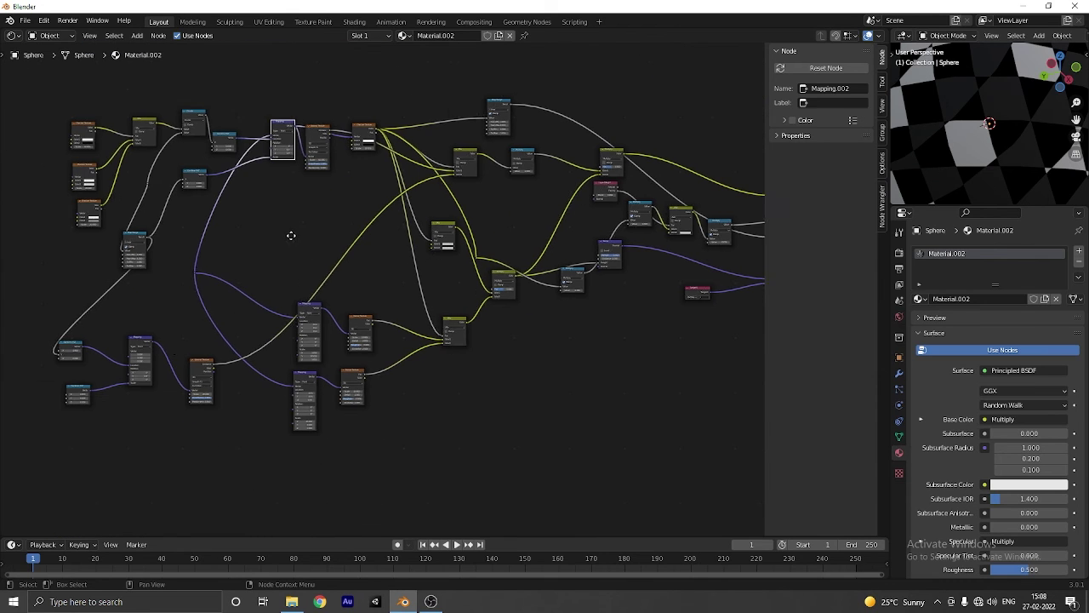
Try a Scale of 24.2 on the lower Voronoi Texture node
mouse_move(479, 241)
left_mouse_down()
mouse_move(500, 241)
mouse_move(463, 241)
left_mouse_up()
scroll(501, 247, "down", 3)
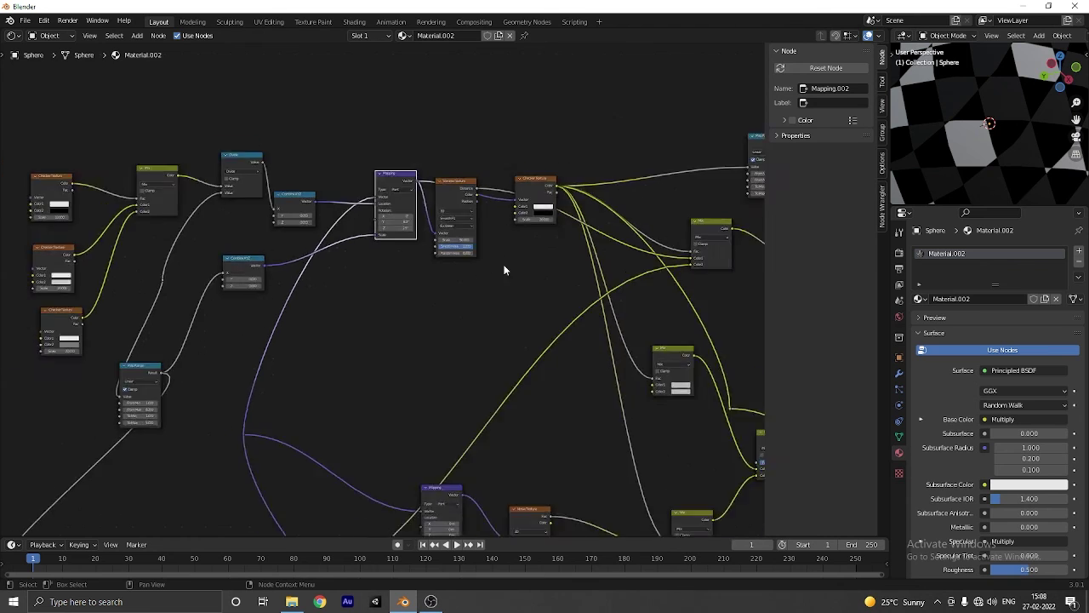
scroll(502, 268, "up", 5)
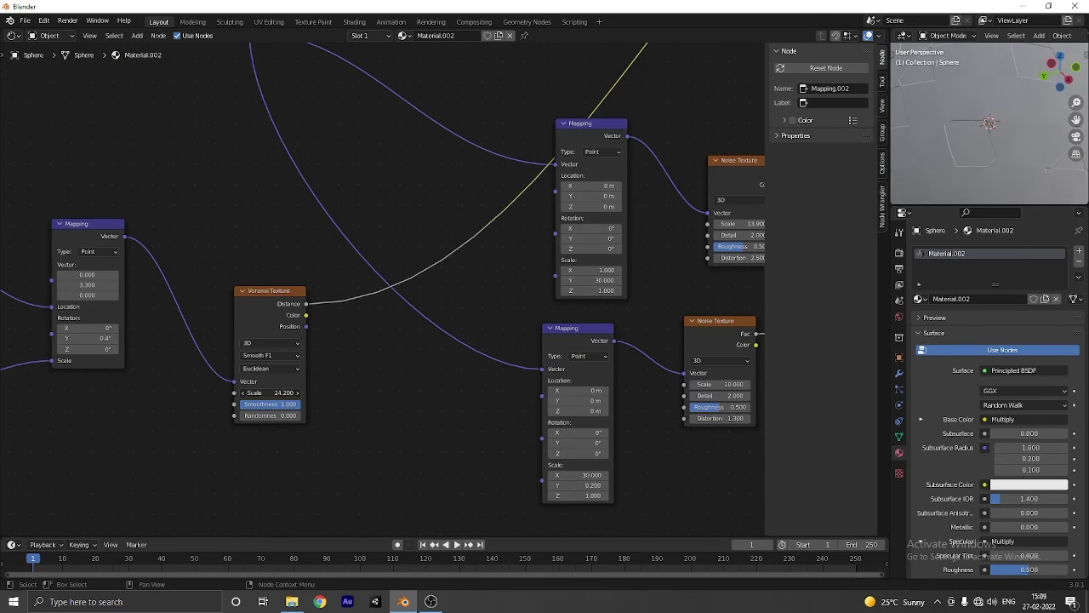
scroll(434, 323, "down", 1)
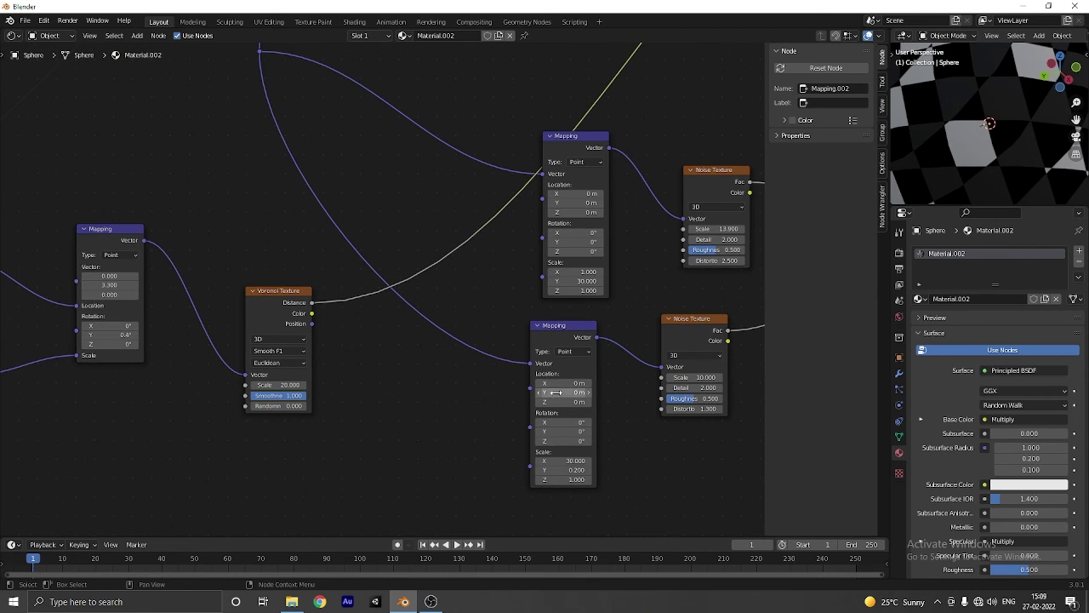
Change the blend mode of the upper Mix node, between the Checker Texture and the Multiply node, to Darken
scroll(392, 290, "down", 5)
scroll(668, 394, "down", 2)
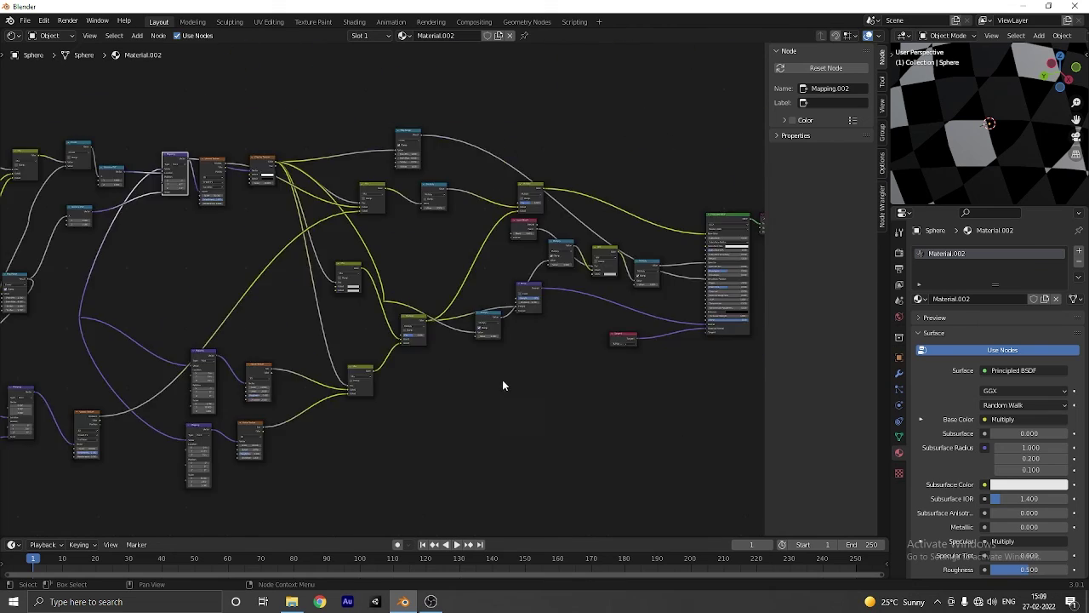
scroll(503, 382, "up", 7)
scroll(697, 371, "down", 4)
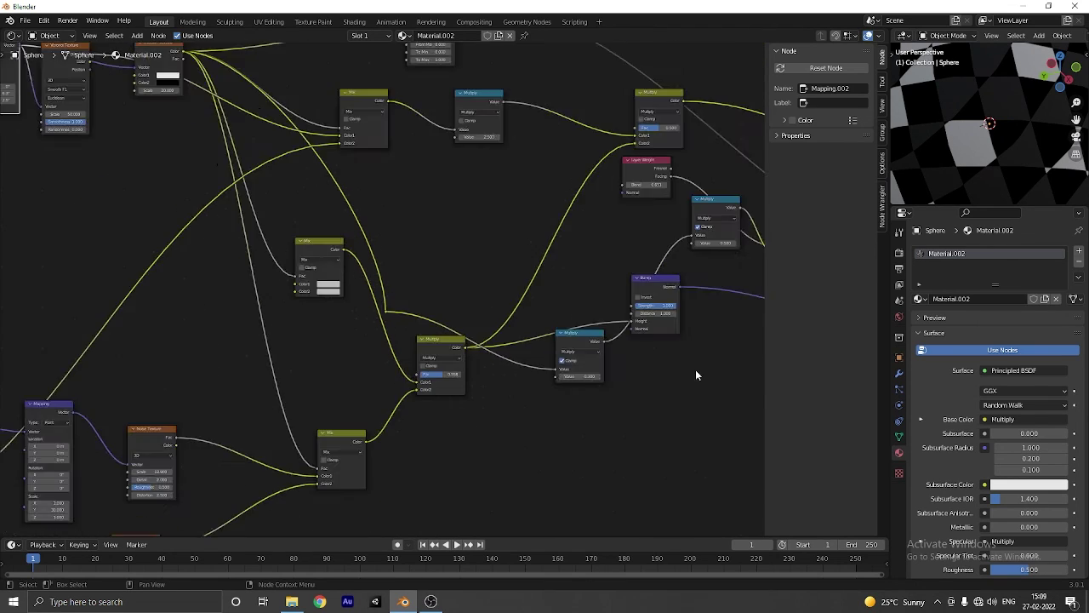
scroll(570, 389, "down", 2)
scroll(457, 321, "up", 7)
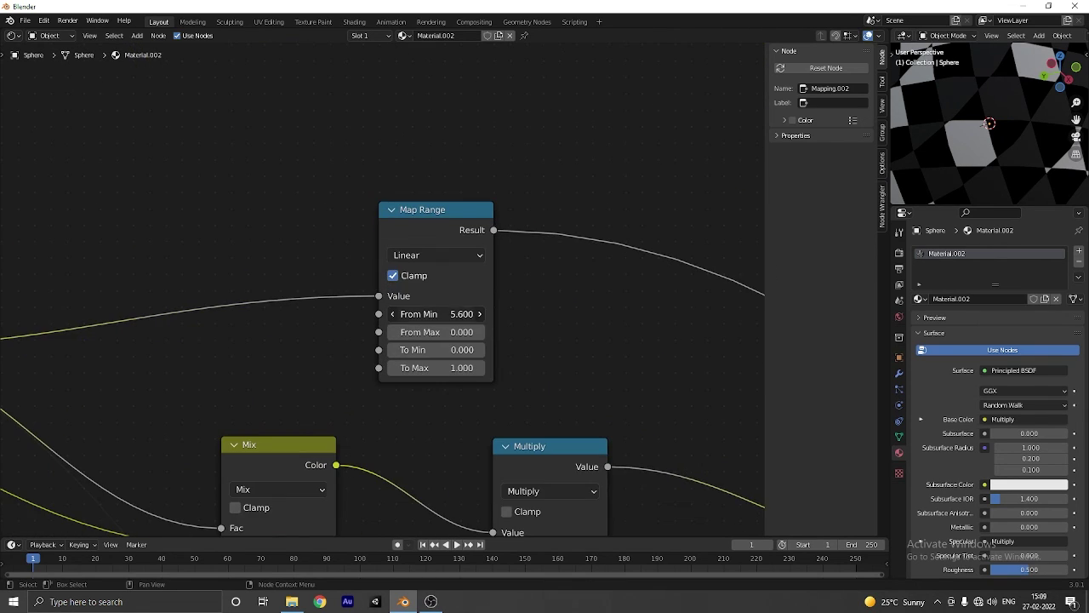
scroll(383, 287, "down", 4)
left_click(339, 374)
left_click(339, 396)
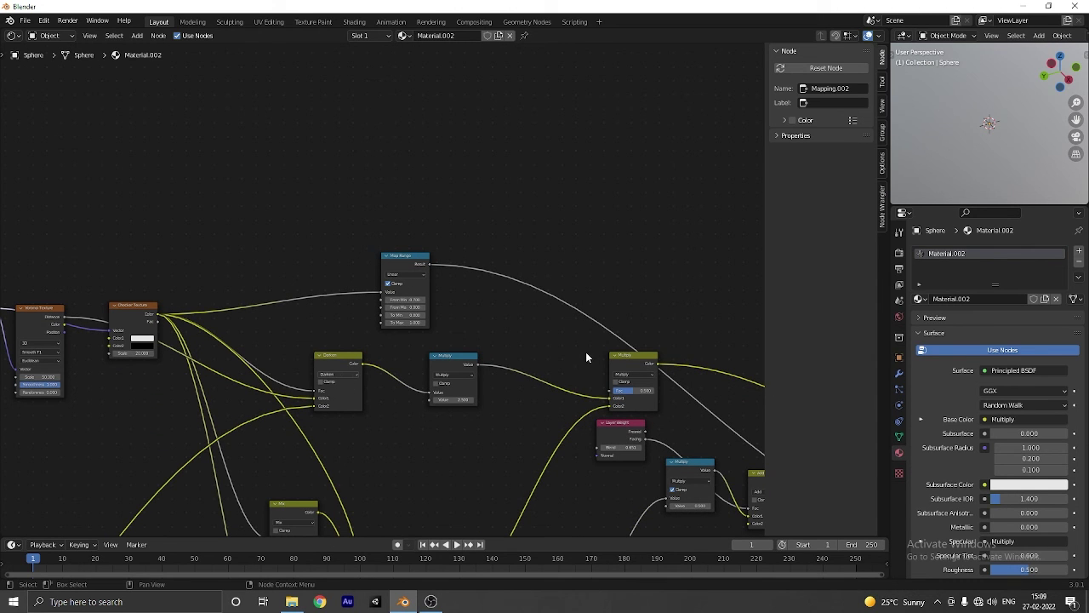
Examine the checker pattern on the sphere from different angles
scroll(585, 357, "down", 2)
scroll(970, 128, "down", 5)
middle_click_drag(970, 119, 1012, 166)
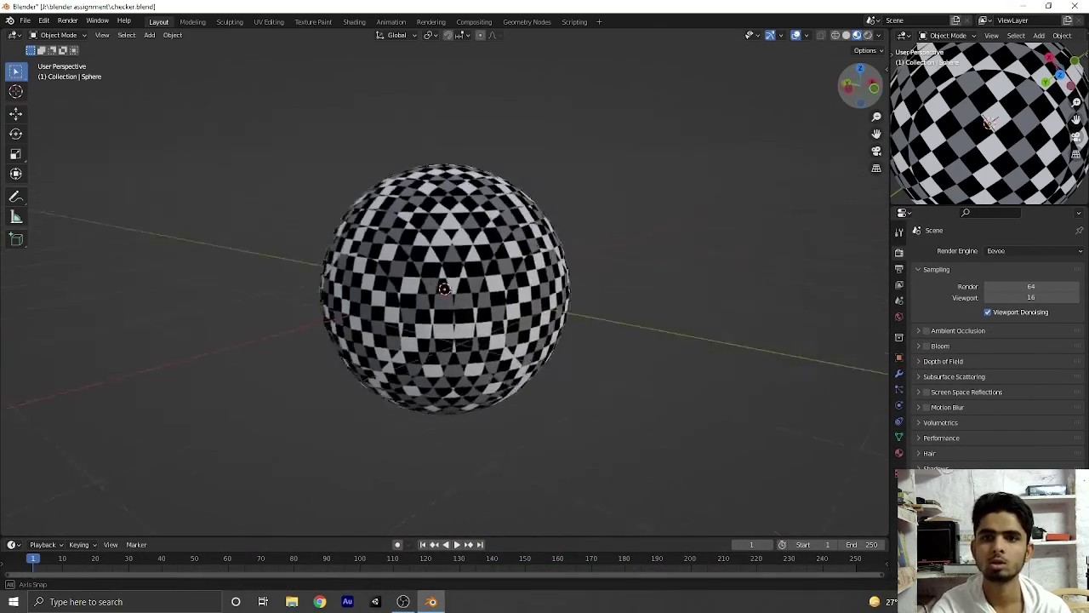
left_click_drag(859, 85, 795, 109)
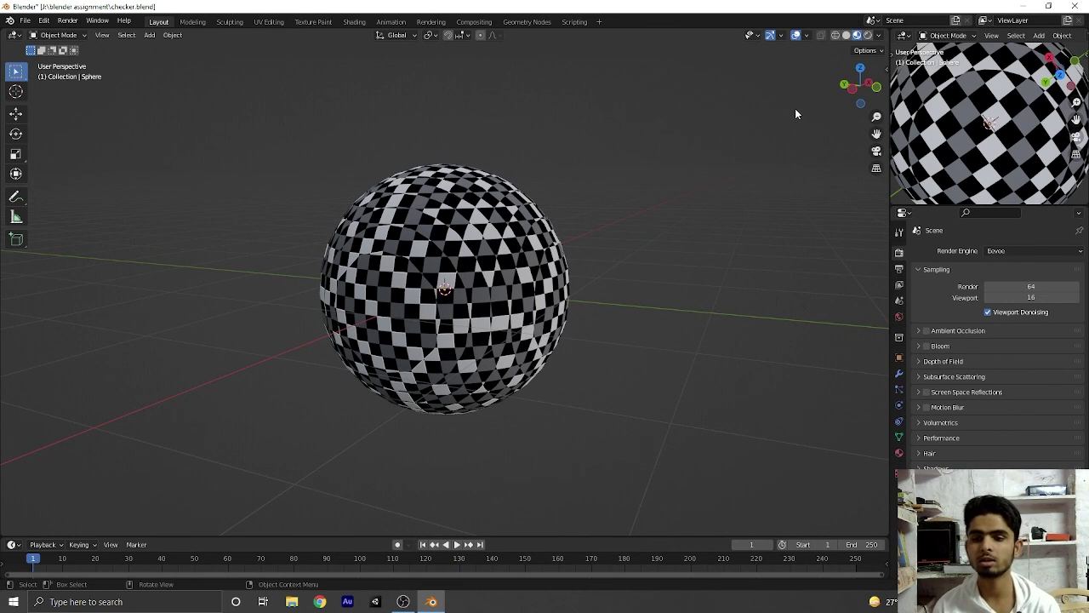